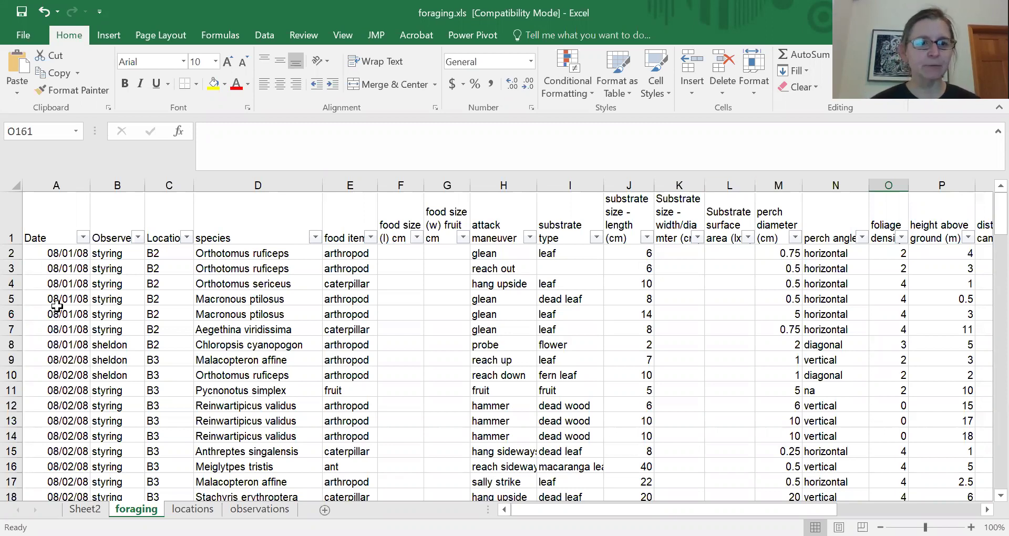
- Create a PivotTable on a new worksheet from all the data on the foraging sheet, using the range foraging!$A:$W
left_click(12, 252)
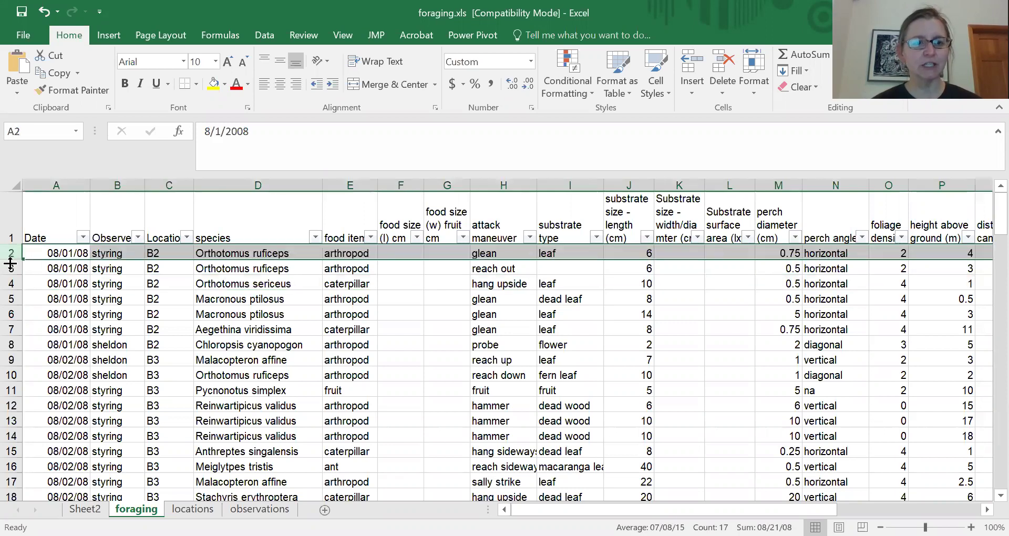
left_click(12, 268)
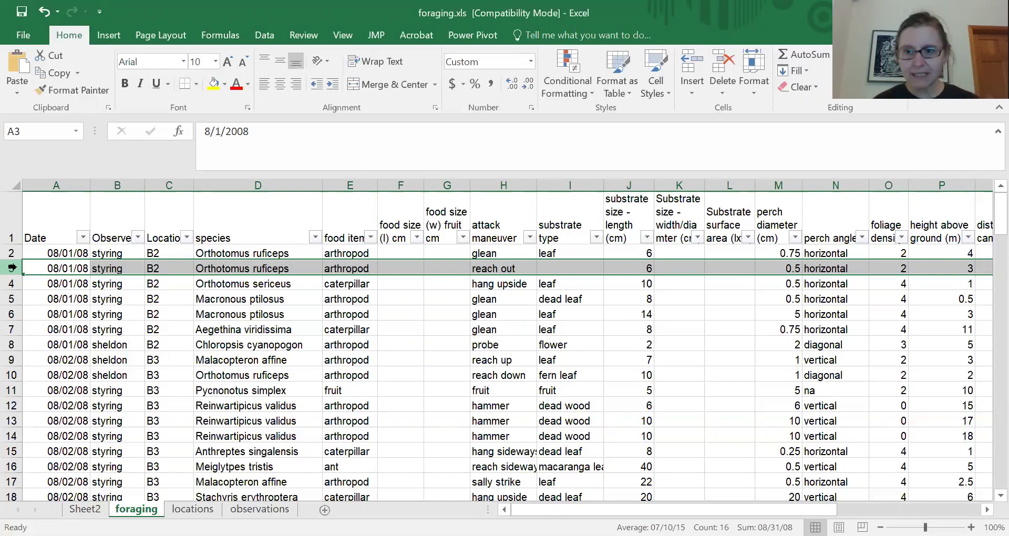
left_click(7, 181)
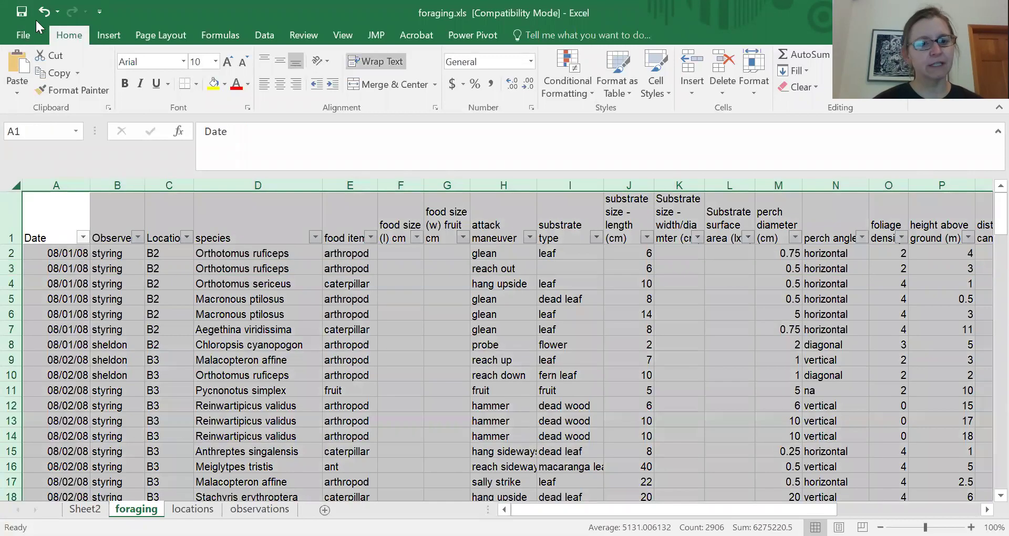
left_click(104, 41)
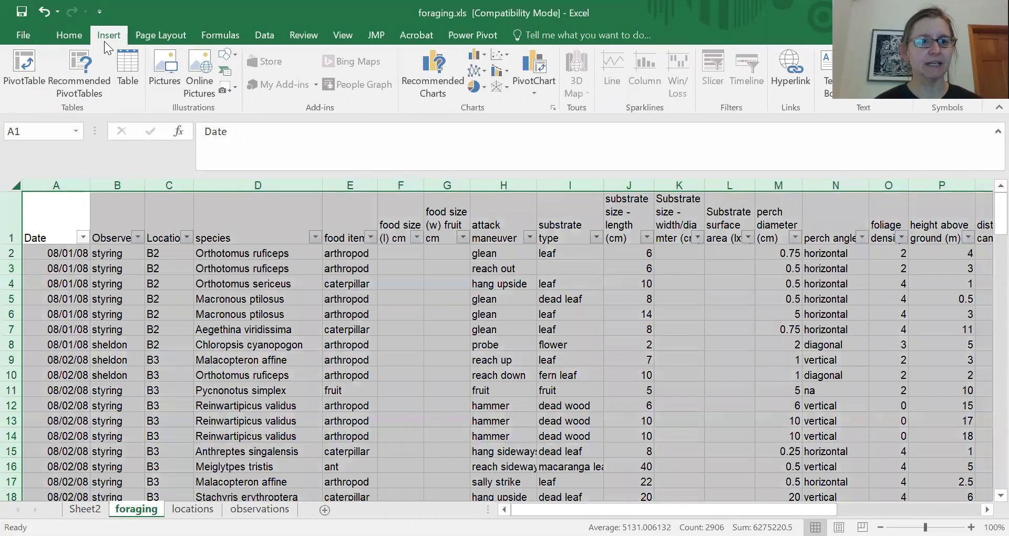
left_click(12, 84)
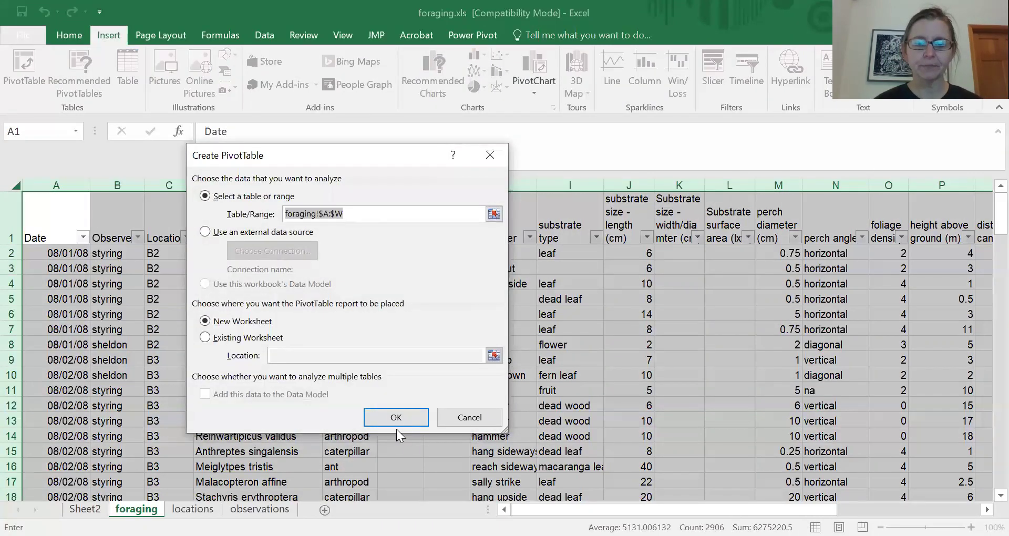
left_click(396, 421)
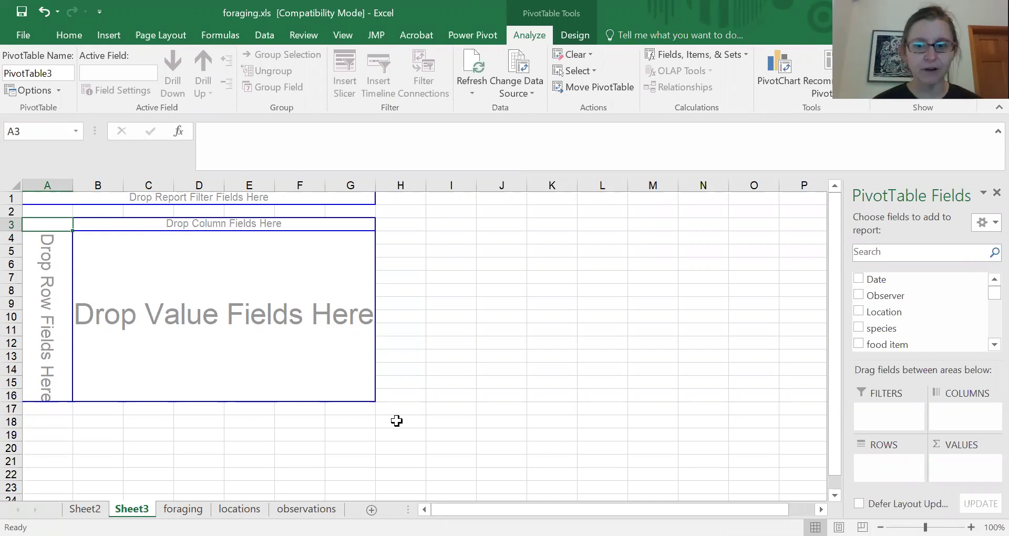
- Add species as the PivotTable's row field and foliage density as its value field
left_click(858, 328)
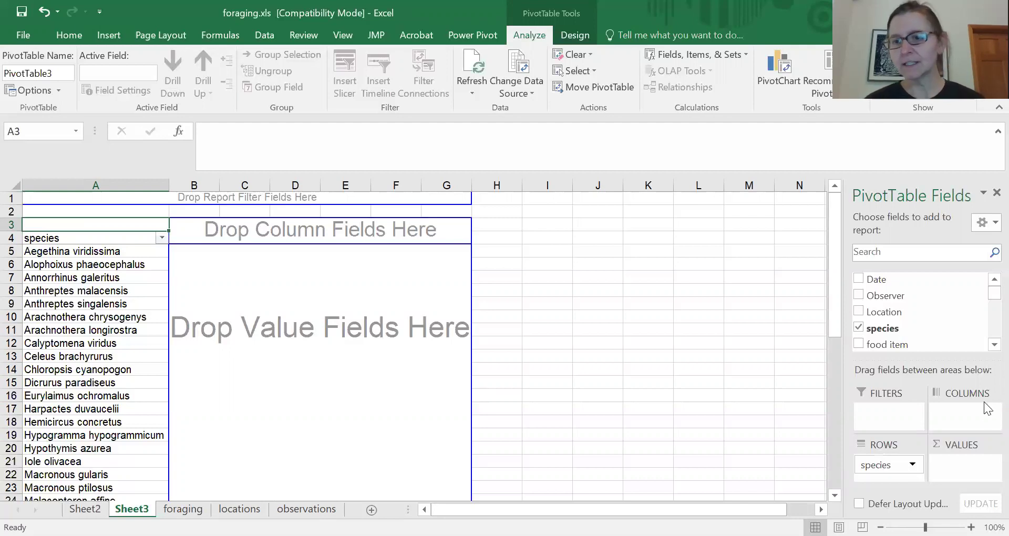
scroll(987, 303, "down", 1)
scroll(984, 298, "down", 3)
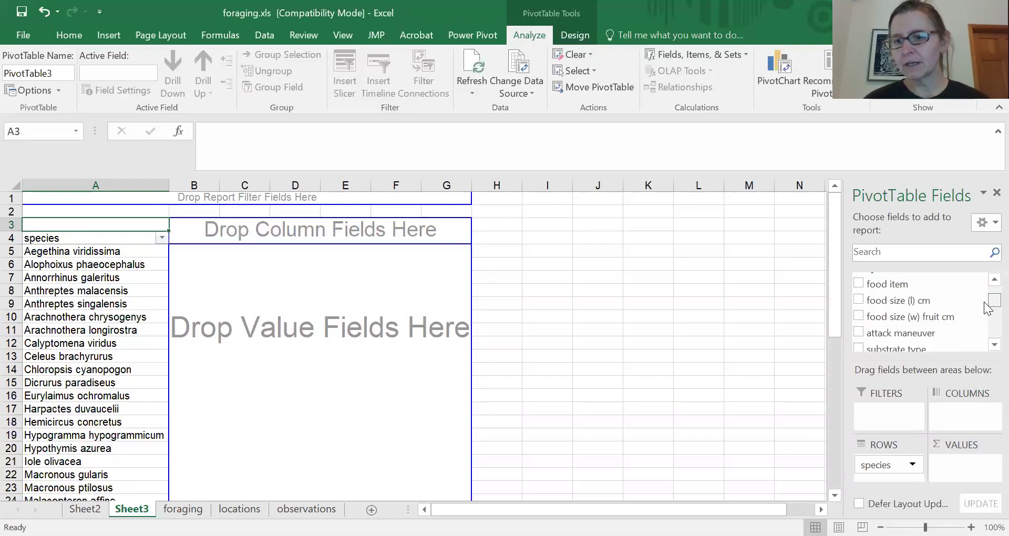
scroll(985, 310, "down", 5)
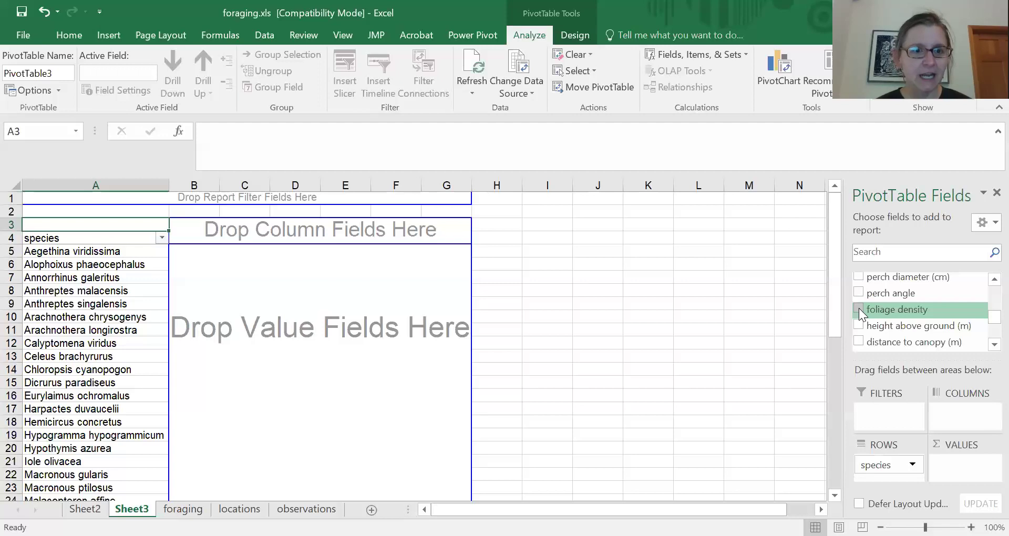
left_click_drag(858, 308, 975, 468)
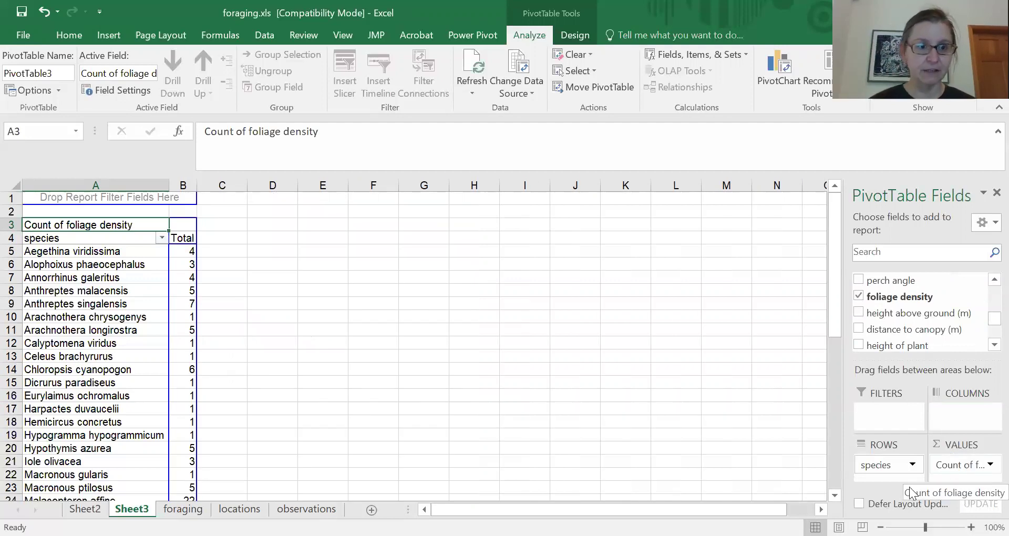
- Summarize the foliage density values in the PivotTable by Average
left_click(963, 464)
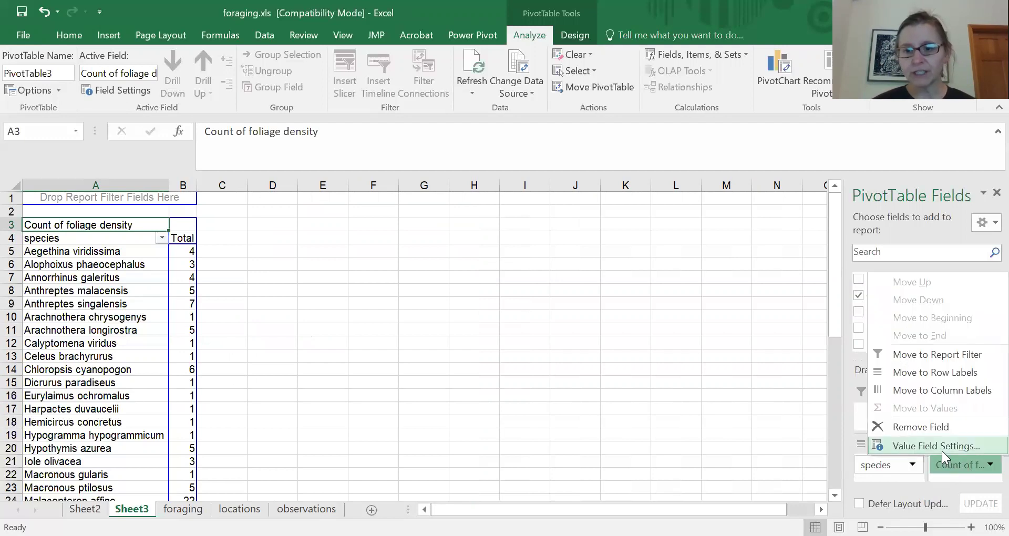
left_click(941, 451)
left_click(298, 316)
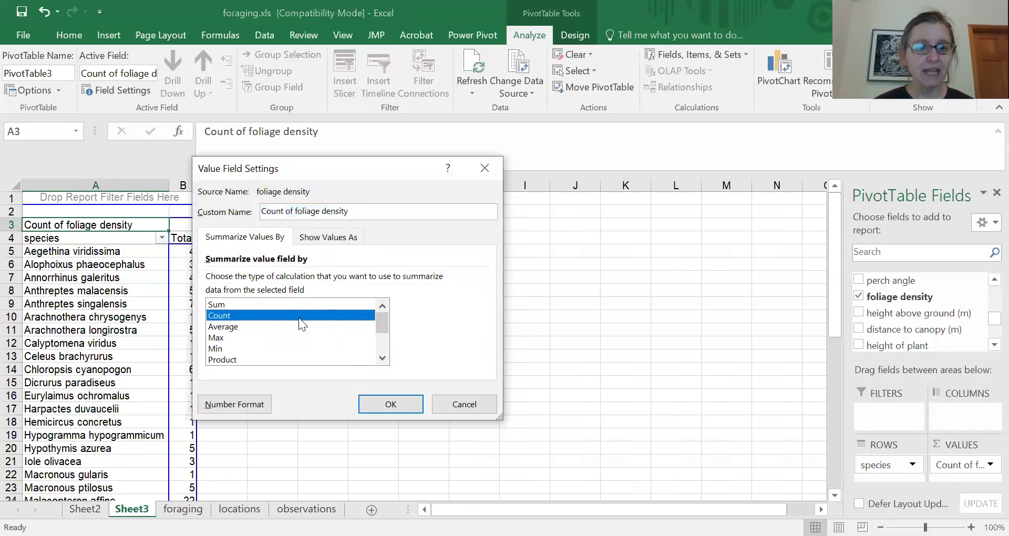
left_click(231, 328)
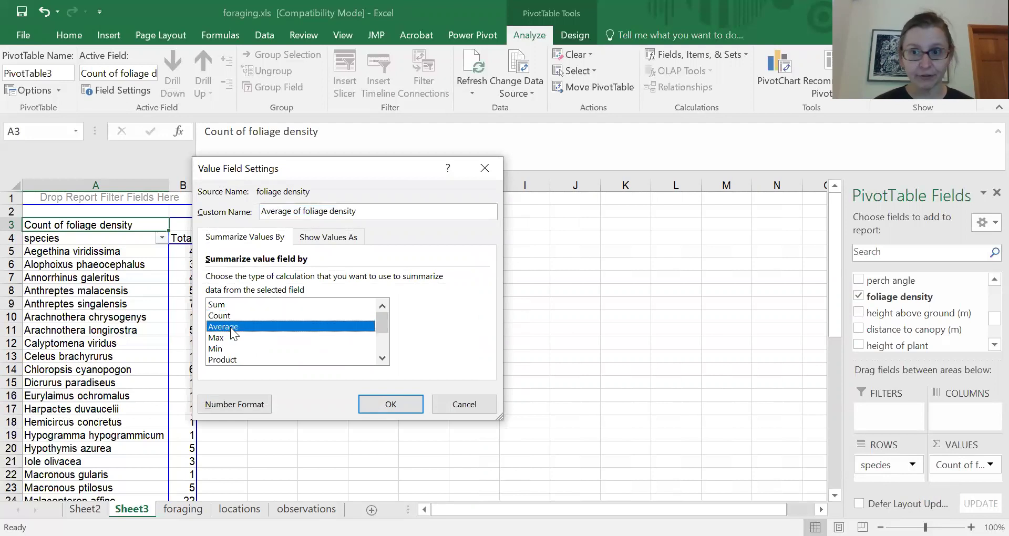
left_click(370, 405)
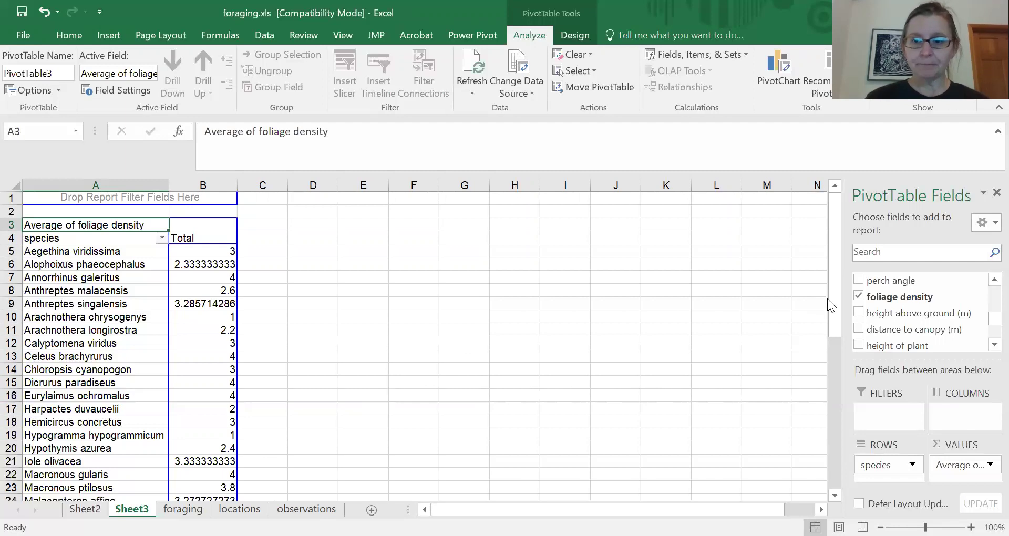
- Copy the species names and their foliage density averages, without the blank and Grand Total rows, into a new worksheet at A1
scroll(831, 297, "down", 1)
scroll(830, 295, "up", 1)
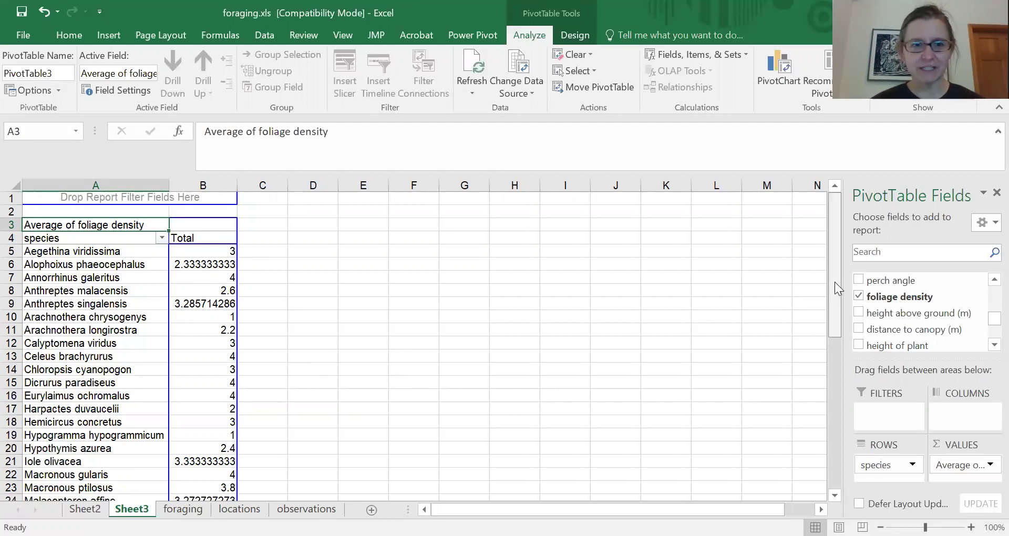
mouse_move(834, 283)
left_mouse_down()
mouse_move(847, 438)
mouse_move(834, 383)
mouse_move(835, 282)
left_mouse_up()
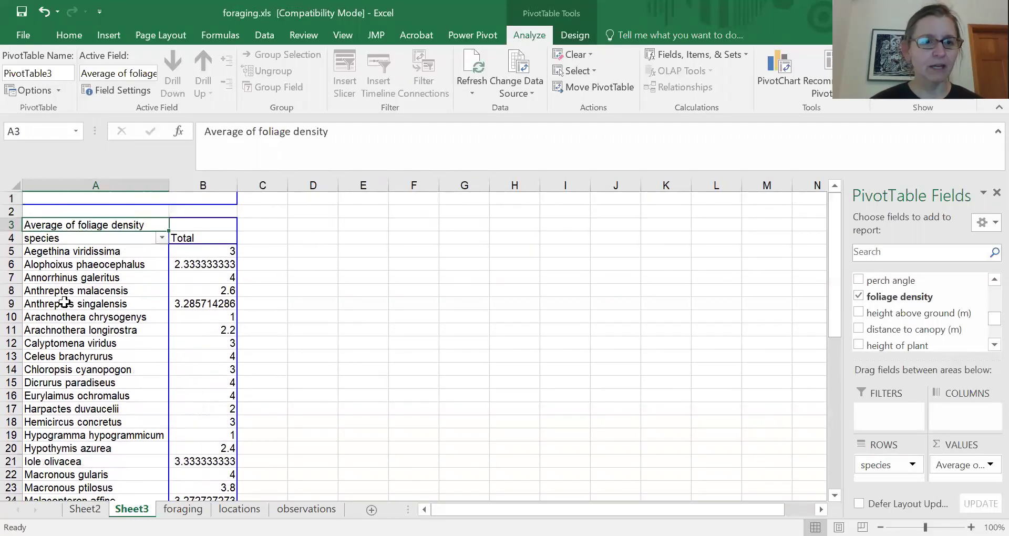
left_click(56, 252)
left_click_drag(57, 253, 234, 483)
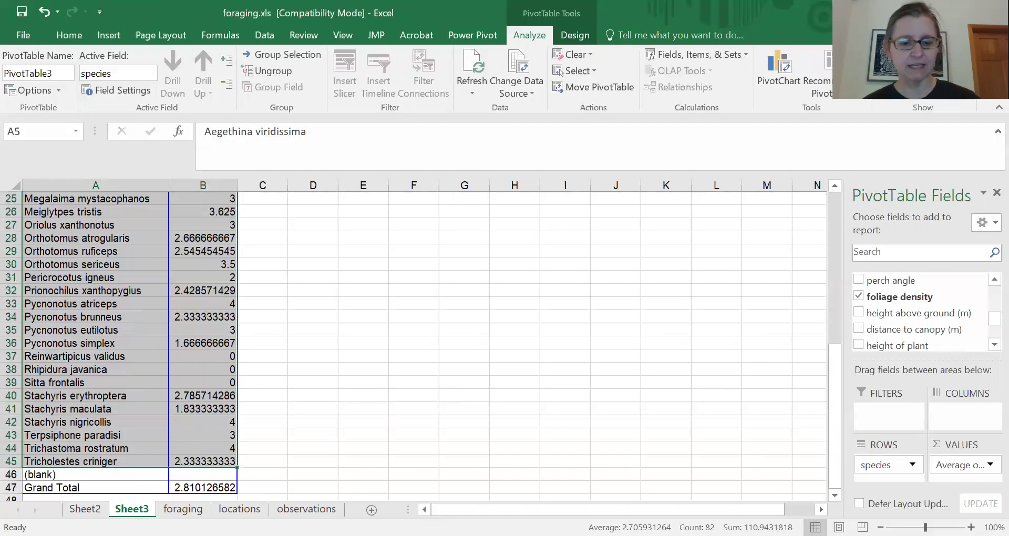
key("ctrl+c")
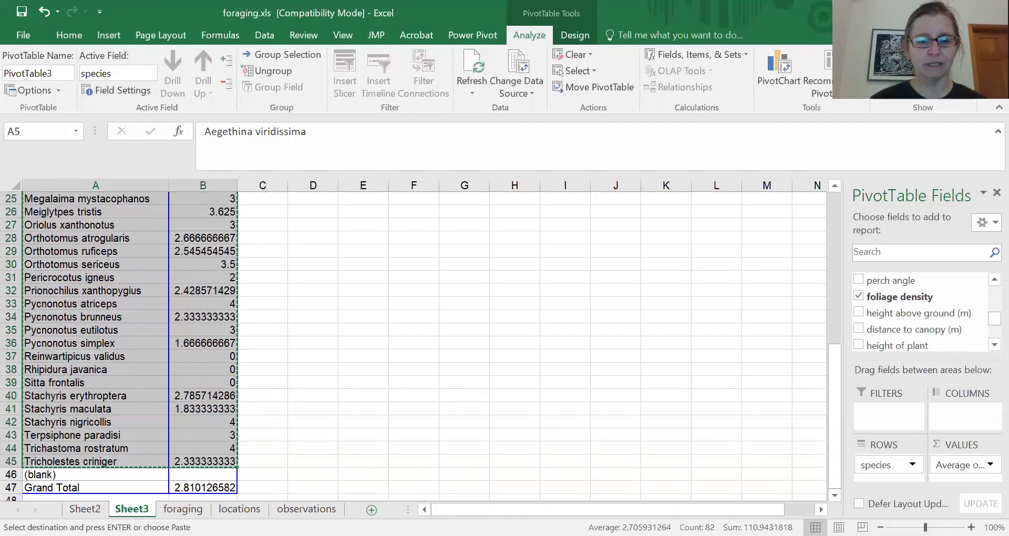
left_click(371, 510)
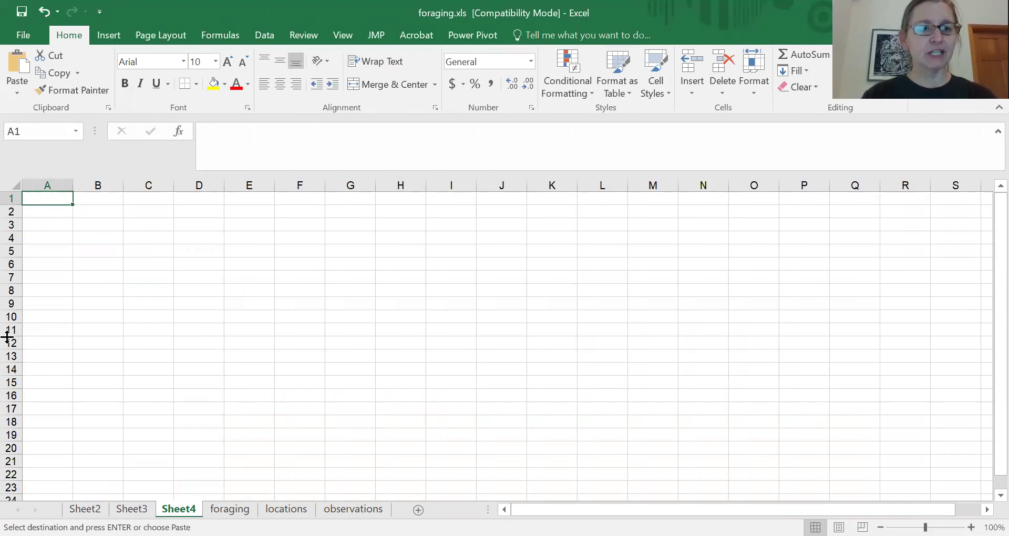
key("ctrl+v")
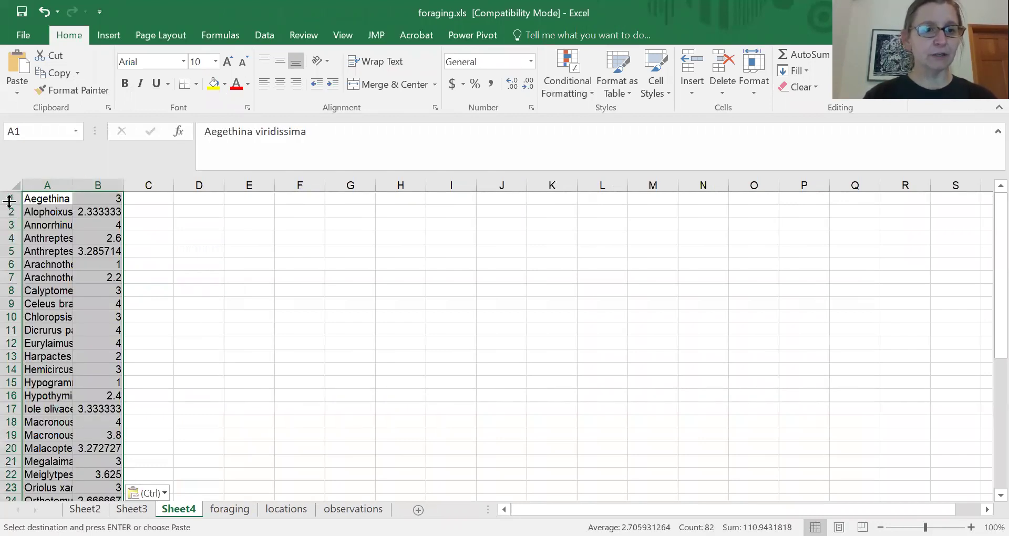
- Insert an empty row above the pasted data and widen column A to fit the full species names
left_click(10, 199)
right_click(12, 199)
left_click(58, 313)
left_click_drag(72, 184, 177, 186)
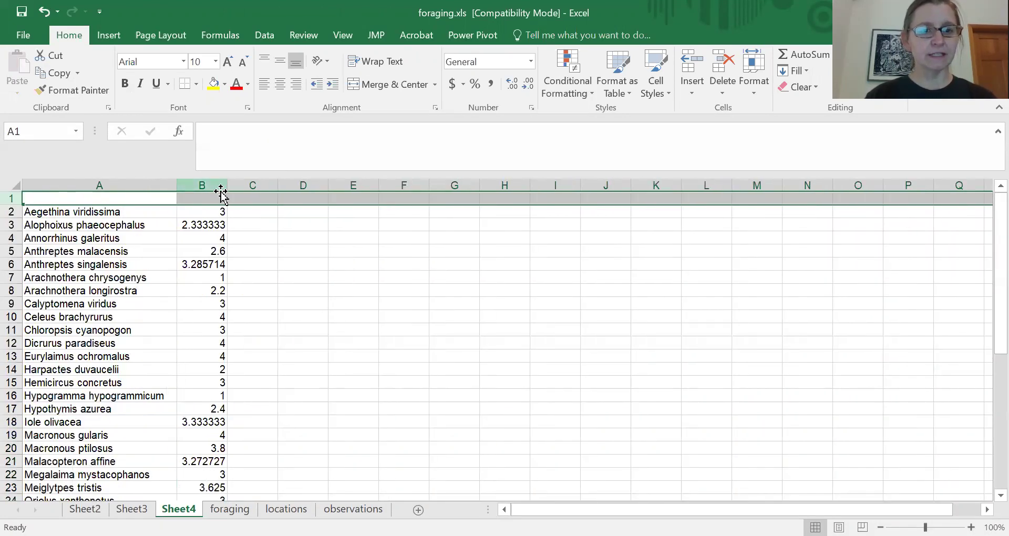
- Enter the headers "Species" in A1 and "foliage density (average)" in B1
left_click(78, 200)
type("Spe")
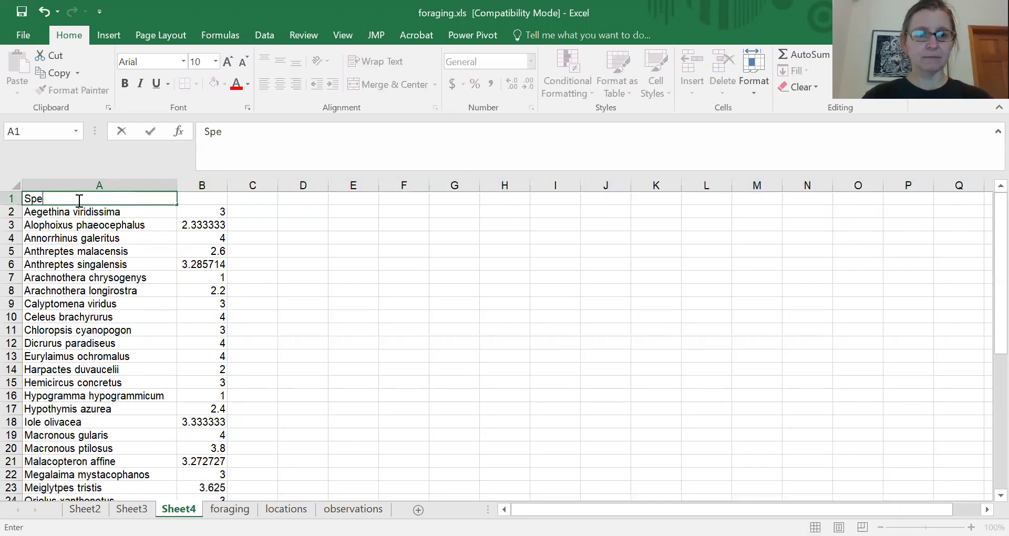
type("cies")
key("Tab")
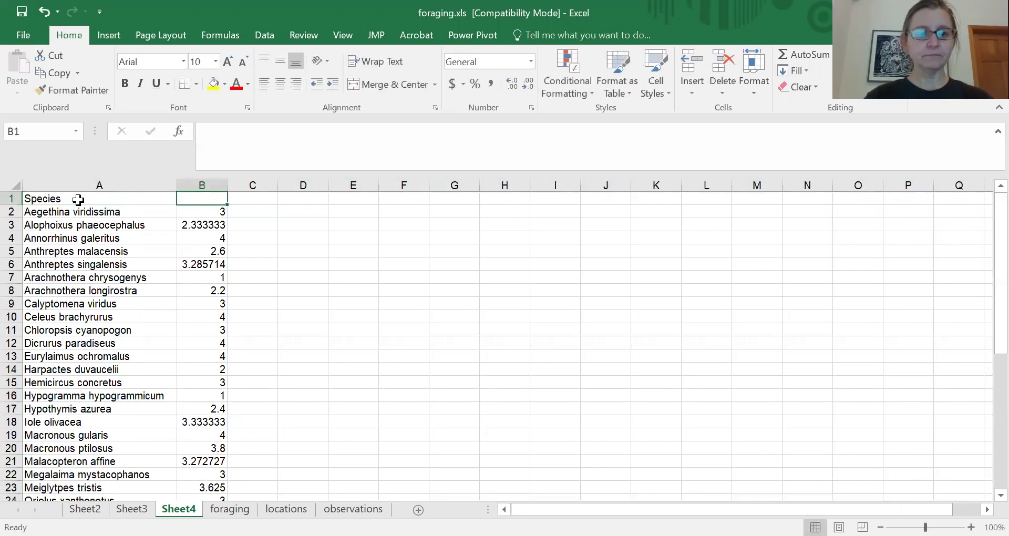
type("fo")
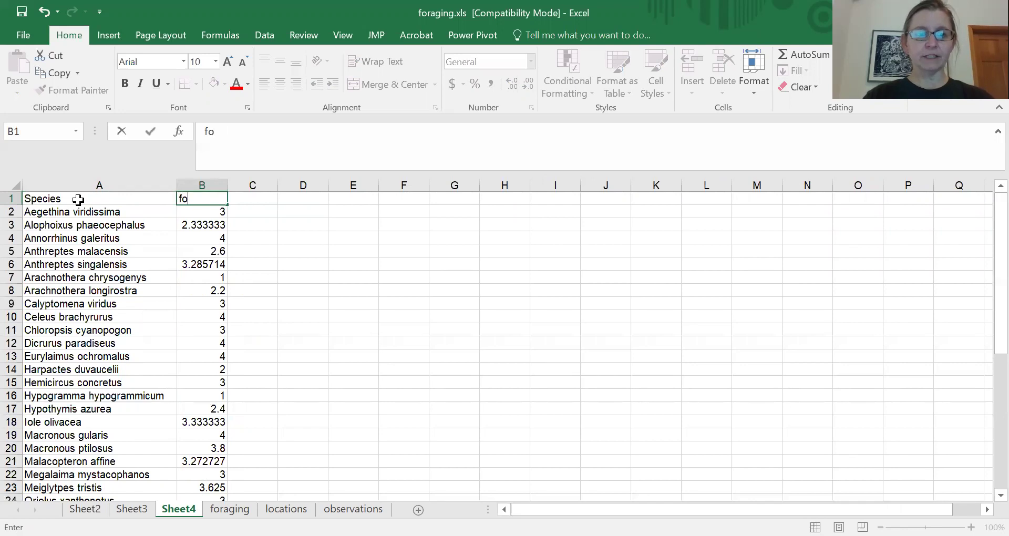
type("liage d")
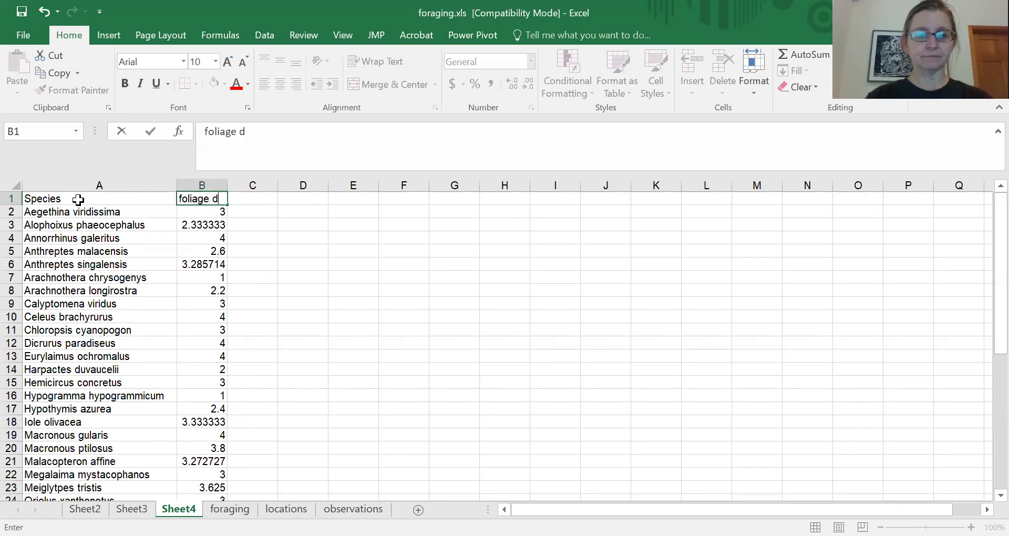
type("ensity (average)")
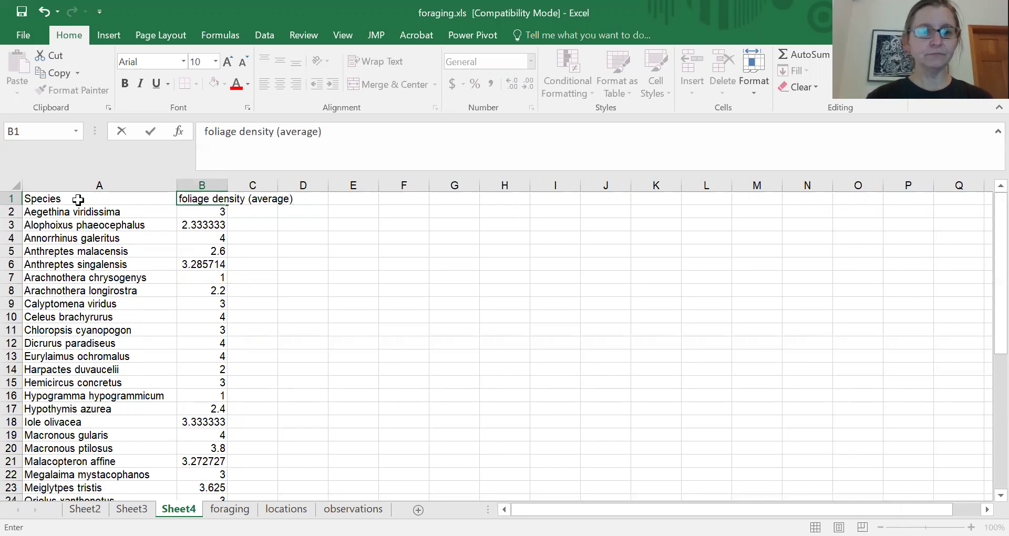
key("Return")
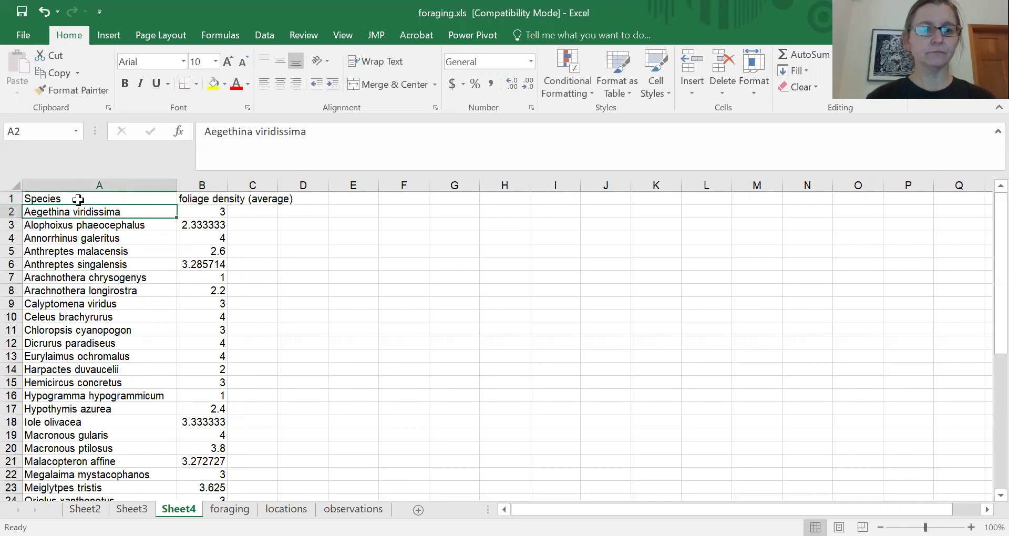
left_click(195, 182)
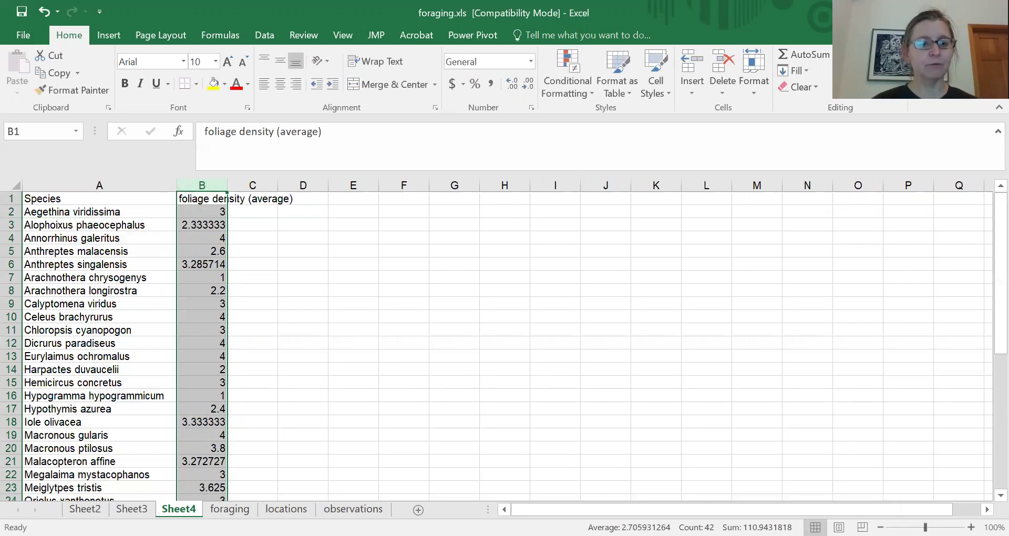
- Return to the PivotTable on Sheet3 and summarize its foliage density values by StdDev
left_click(85, 508)
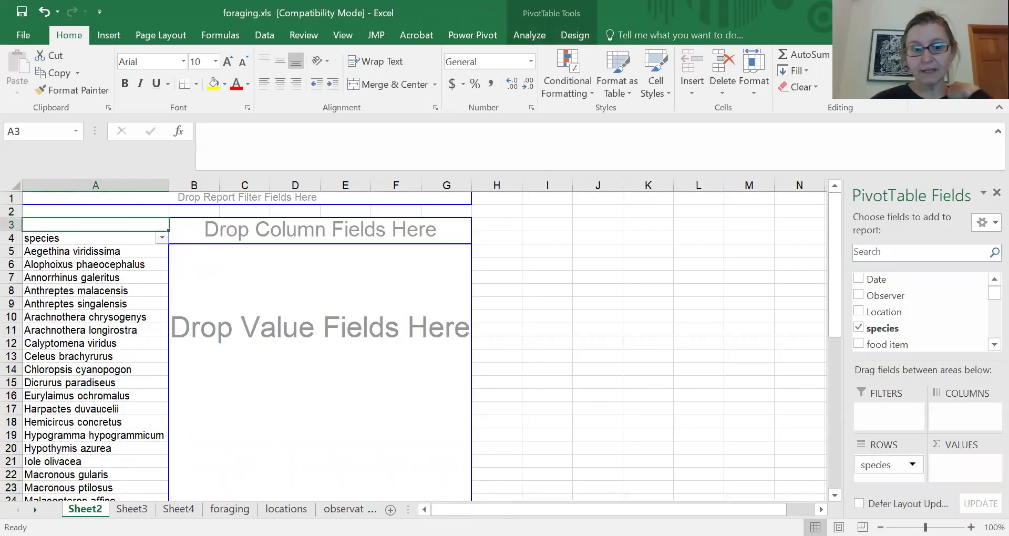
left_click(126, 508)
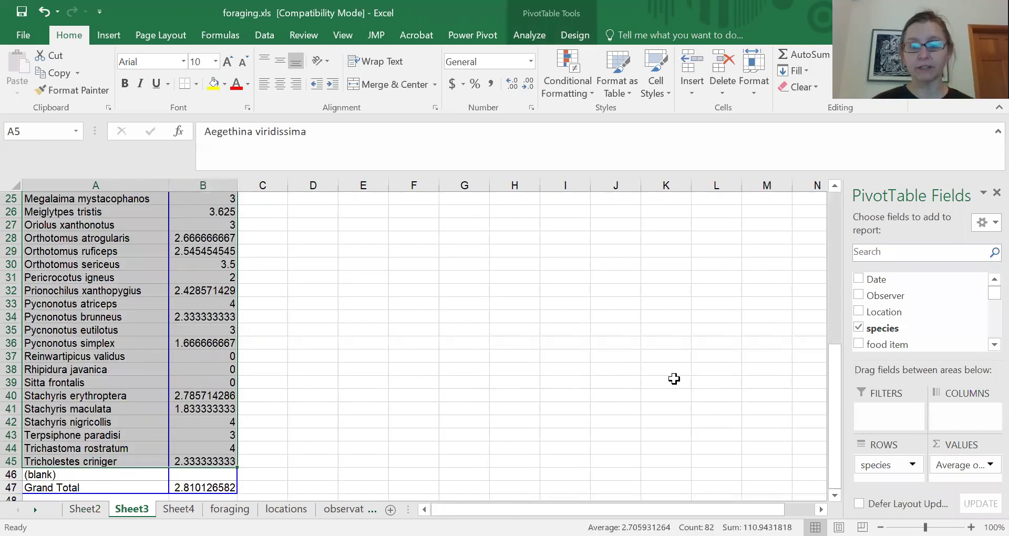
left_click_drag(836, 430, 829, 341)
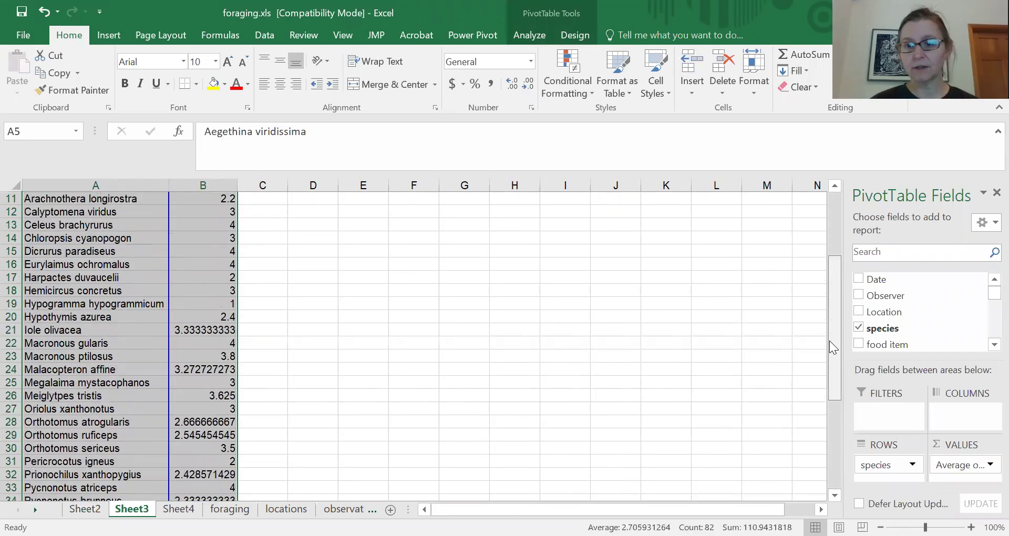
left_click(968, 467)
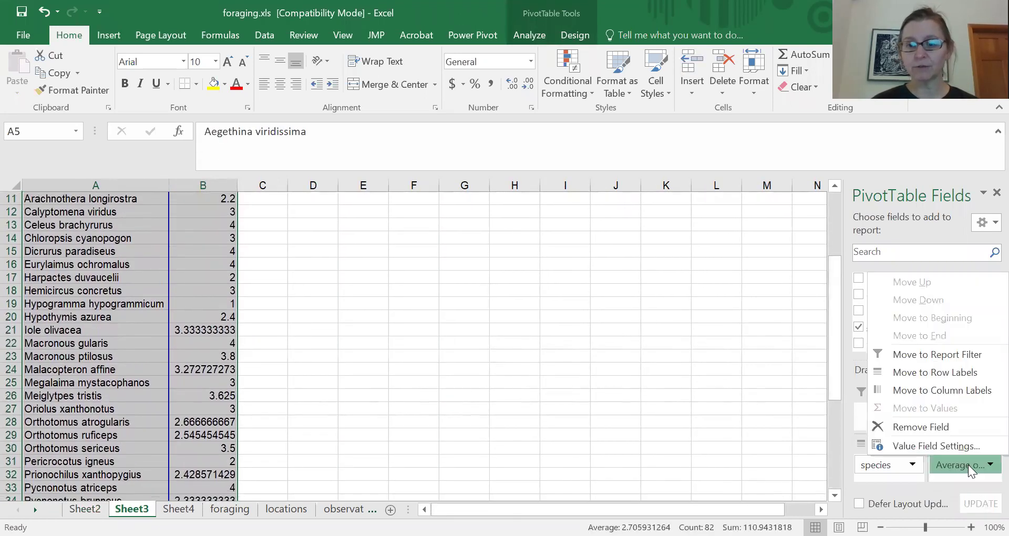
left_click(912, 446)
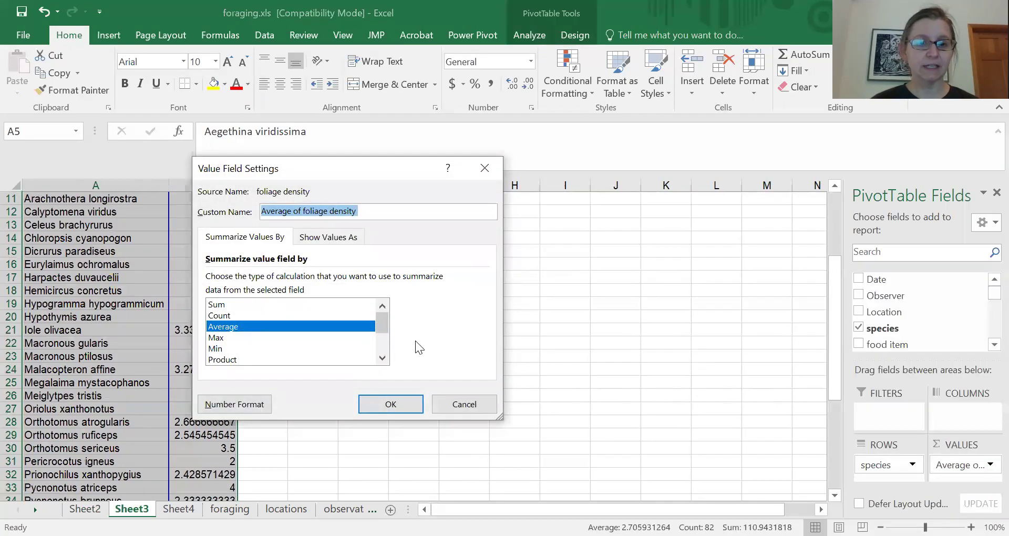
left_click_drag(383, 323, 383, 337)
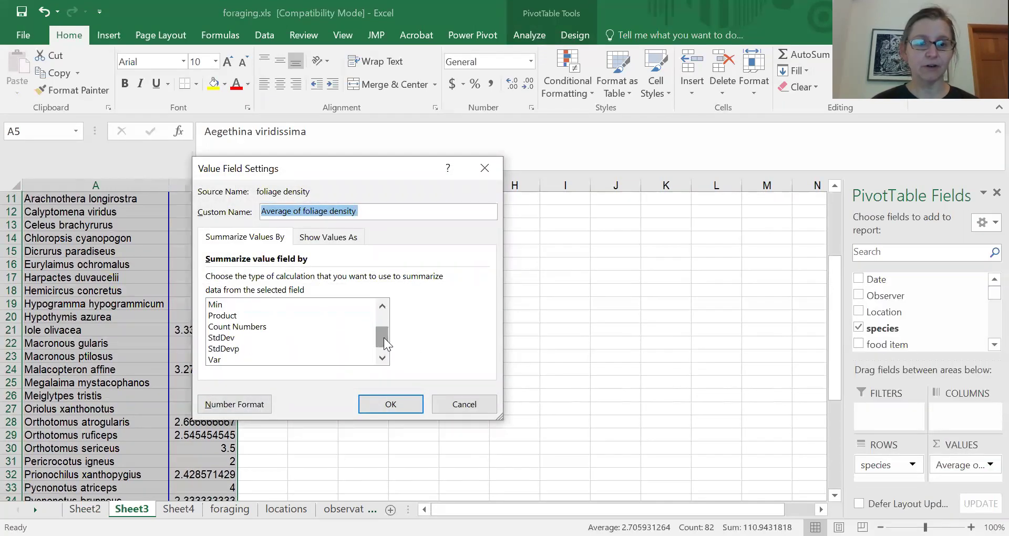
left_click(300, 337)
left_click(371, 401)
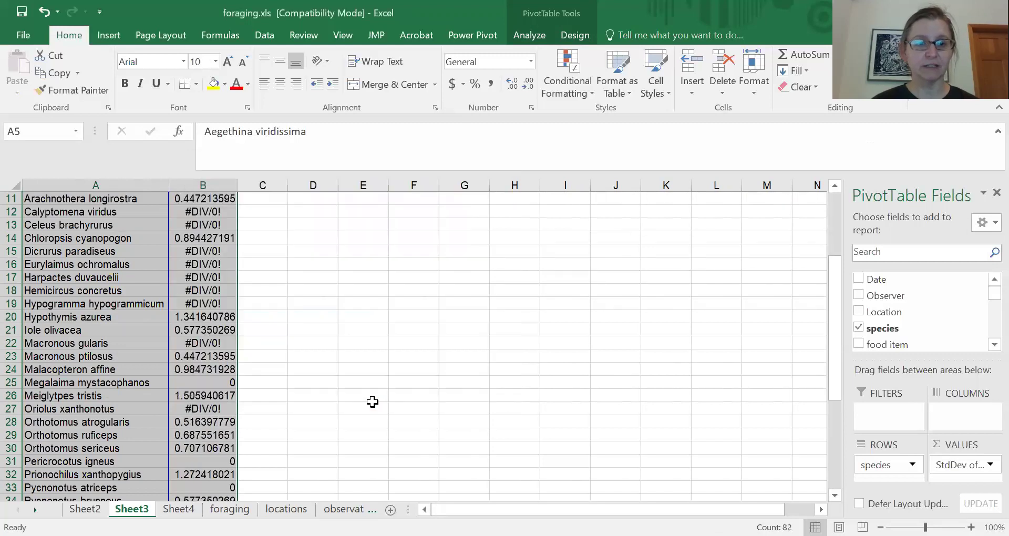
- Copy the species' StdDev values, without the blank and Grand Total rows, from the PivotTable into Sheet4 starting at C2
mouse_move(834, 375)
left_mouse_down()
mouse_move(830, 460)
mouse_move(818, 436)
mouse_move(818, 289)
left_mouse_up()
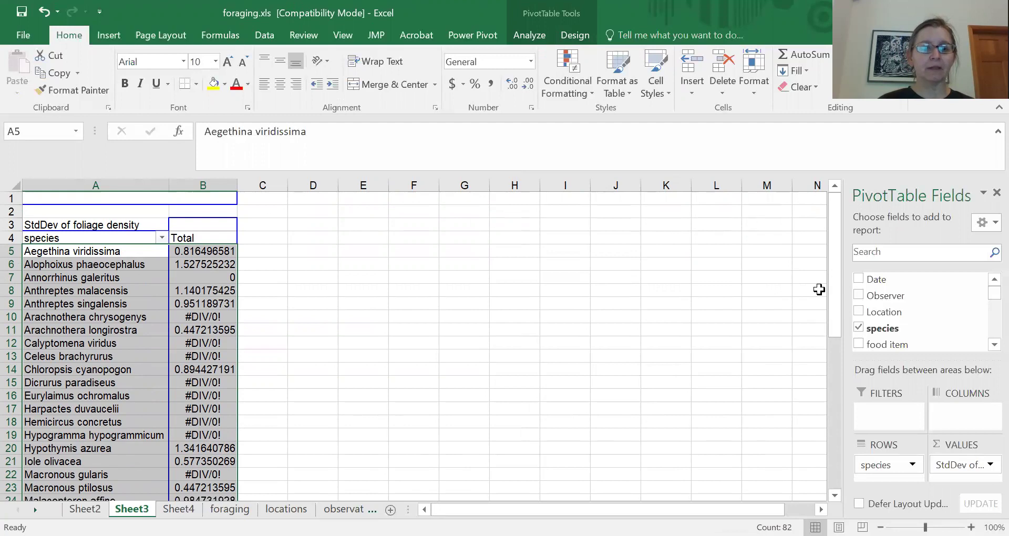
left_click_drag(219, 251, 203, 445)
key("ctrl+c")
left_click(230, 508)
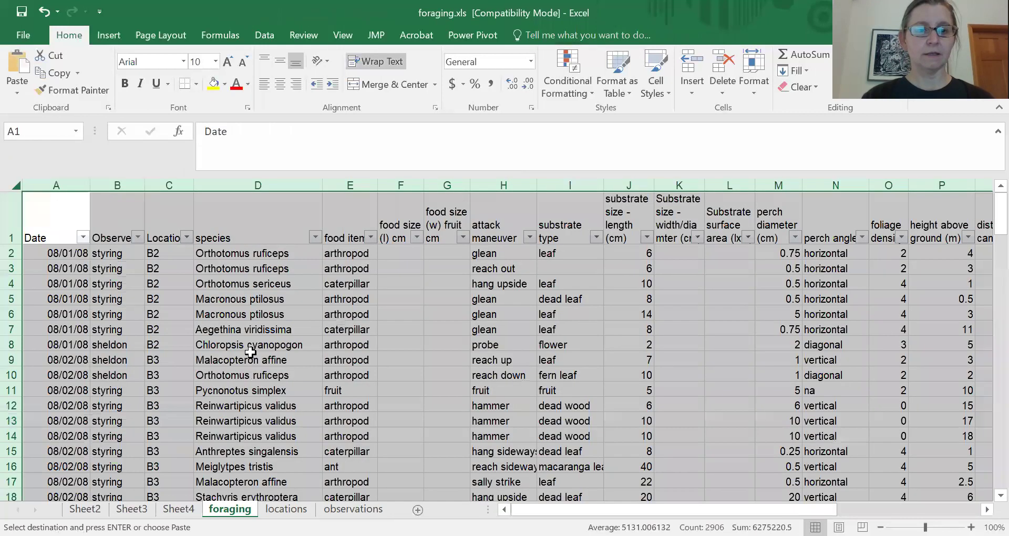
left_click(179, 508)
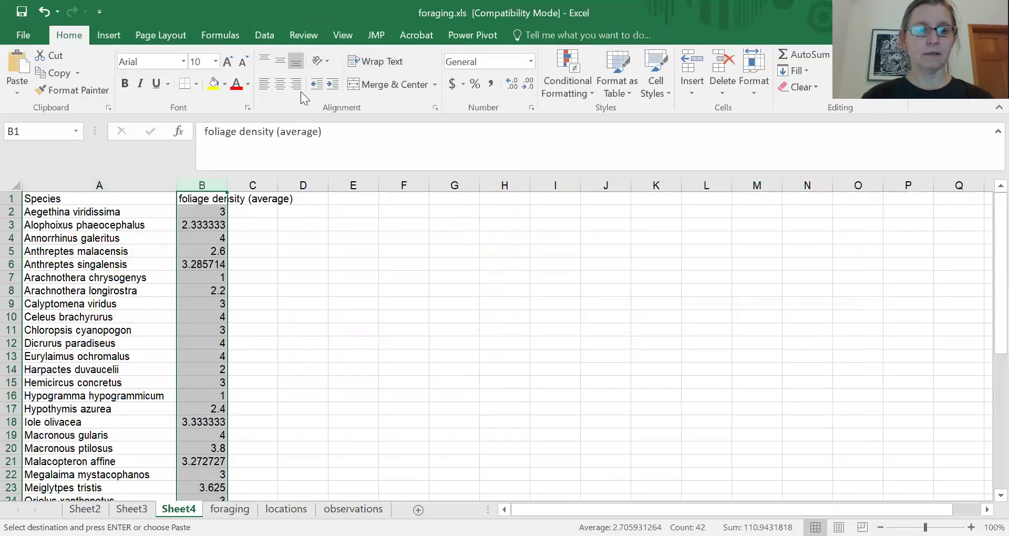
left_click(259, 212)
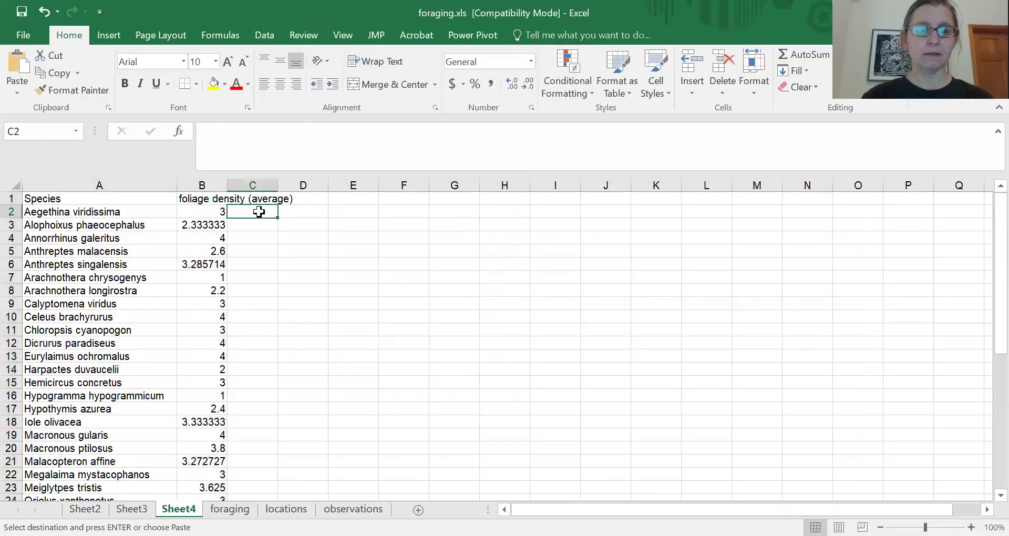
key("ctrl+v")
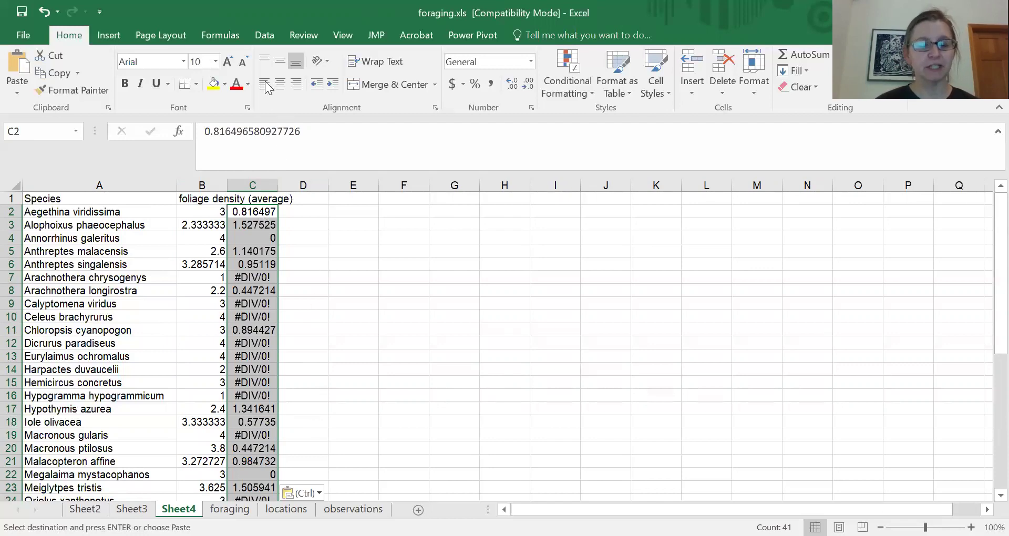
- Enter the header "Stdev" in C1 of Sheet4 and widen column B
left_click(254, 196)
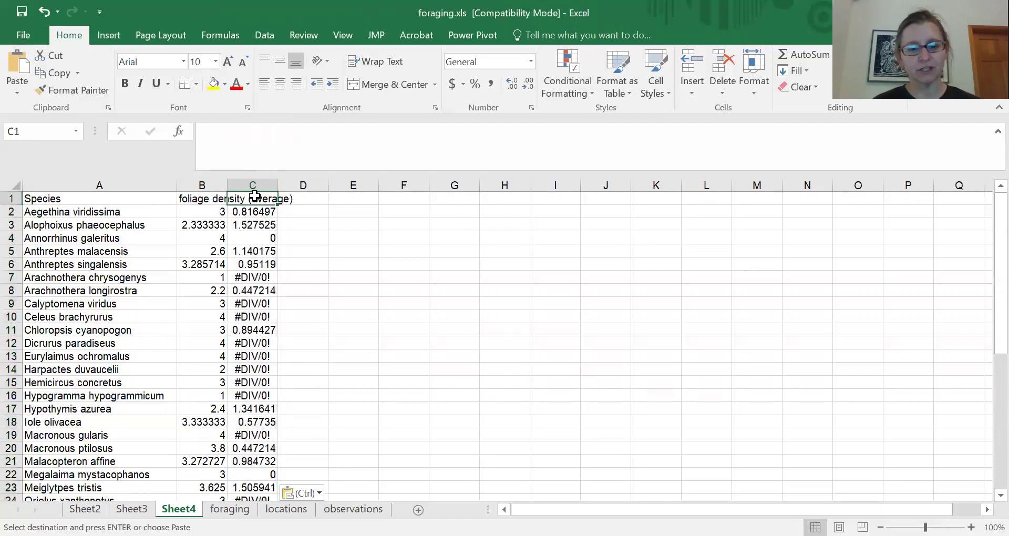
type("S")
type("ev")
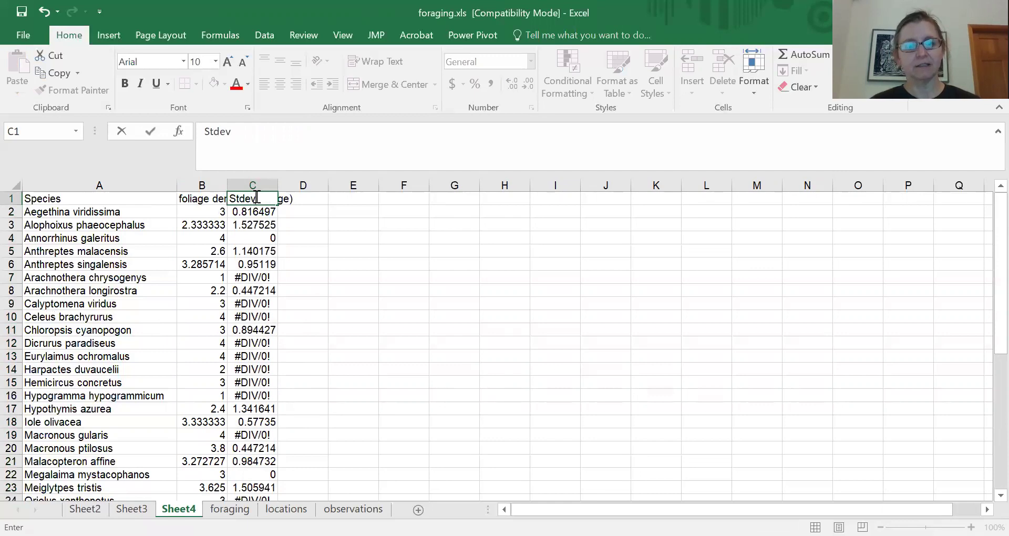
key("Return")
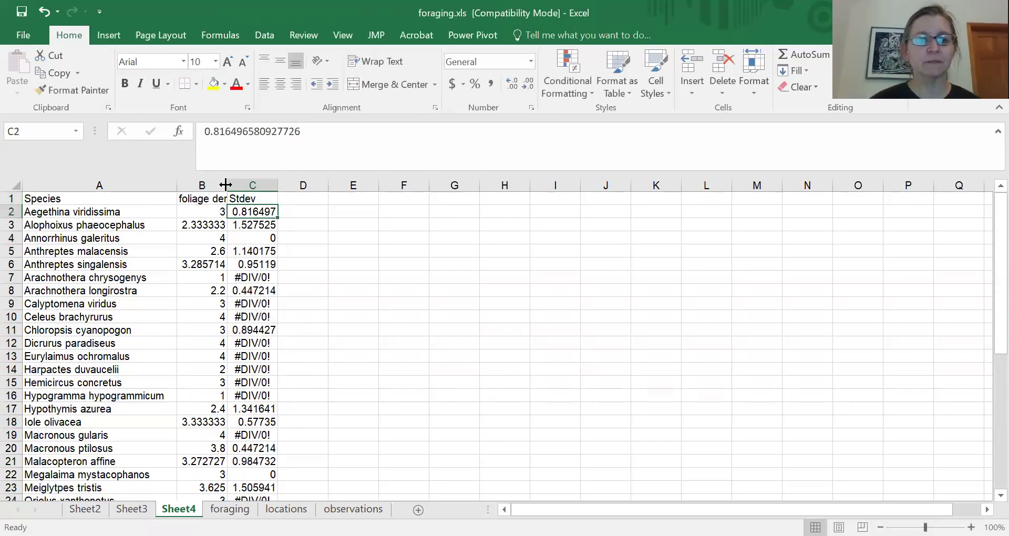
left_click_drag(225, 184, 246, 185)
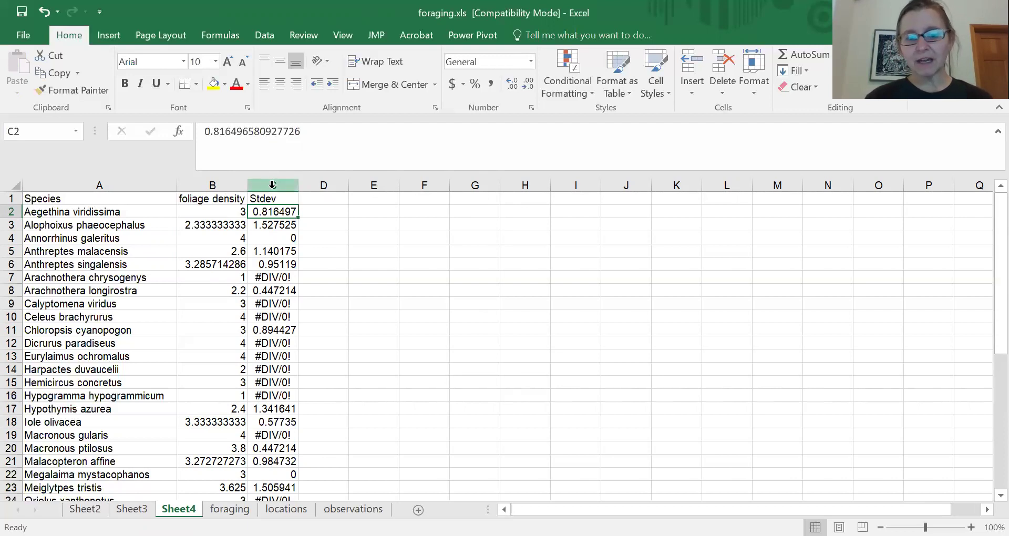
- Insert an empty column between the species names and the foliage density averages, and narrow it
left_click(209, 185)
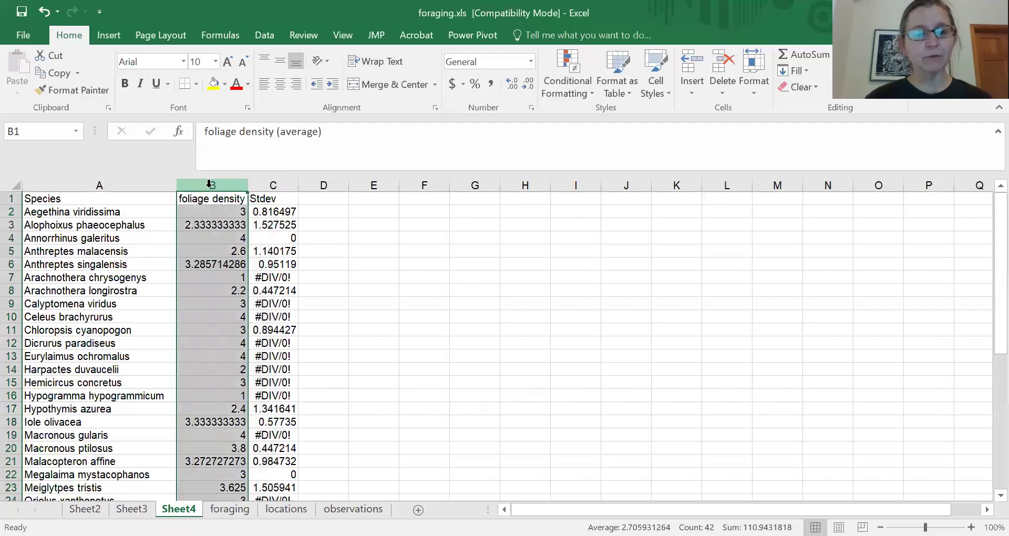
right_click(209, 185)
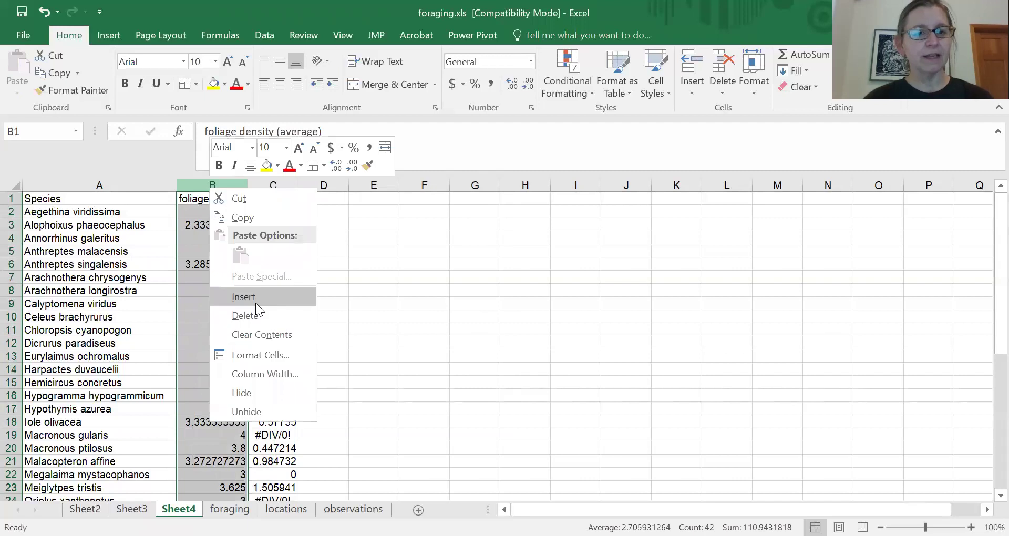
left_click(256, 302)
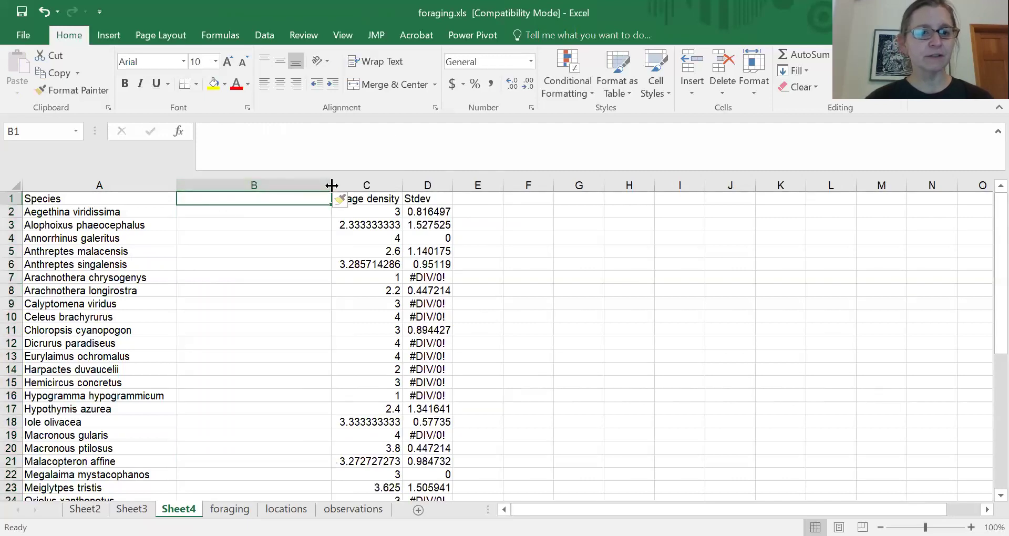
left_click_drag(331, 185, 239, 185)
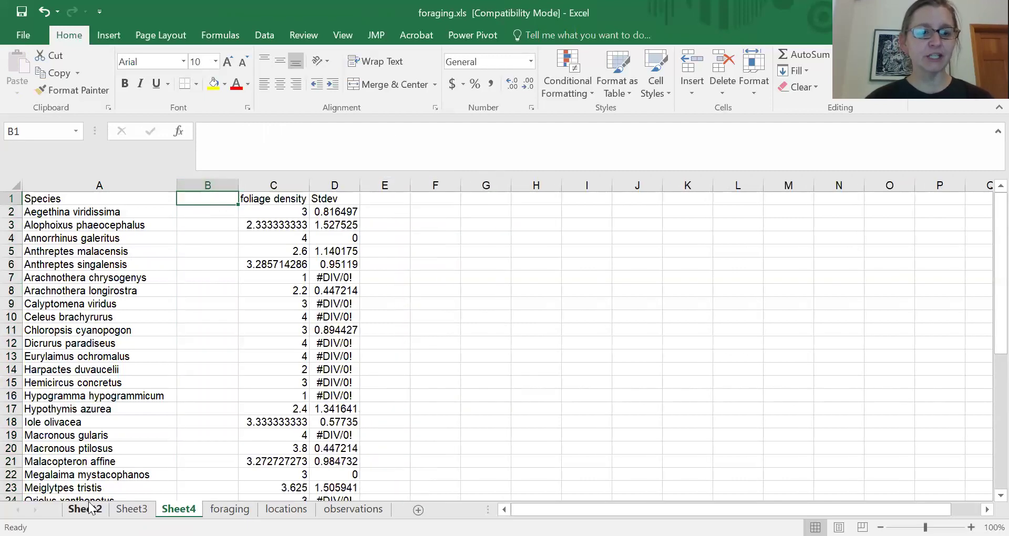
- In the Sheet3 PivotTable, replace the StdDev of foliage density values with a count of species
left_click(132, 509)
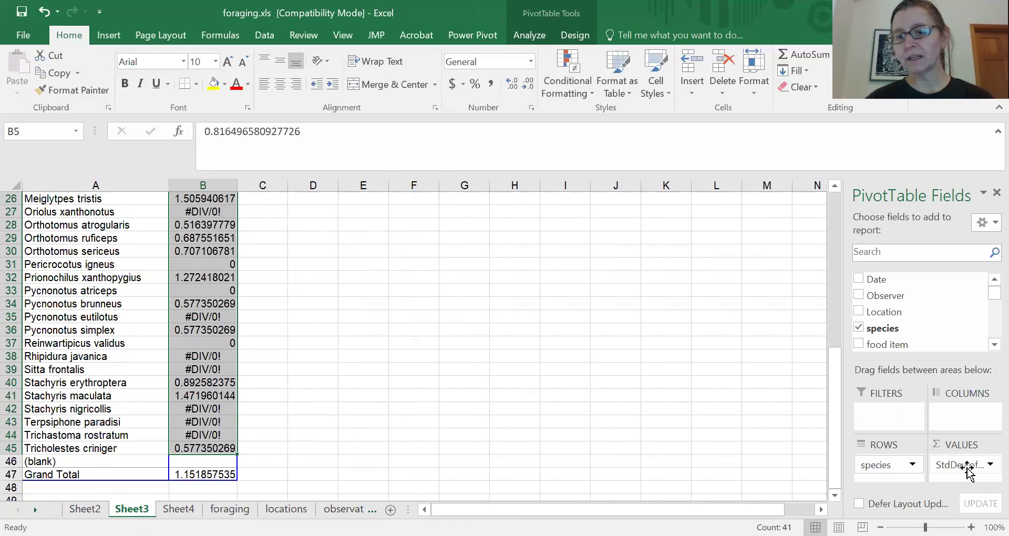
mouse_move(968, 470)
left_mouse_down()
mouse_move(920, 310)
mouse_move(976, 445)
mouse_move(975, 471)
left_mouse_up()
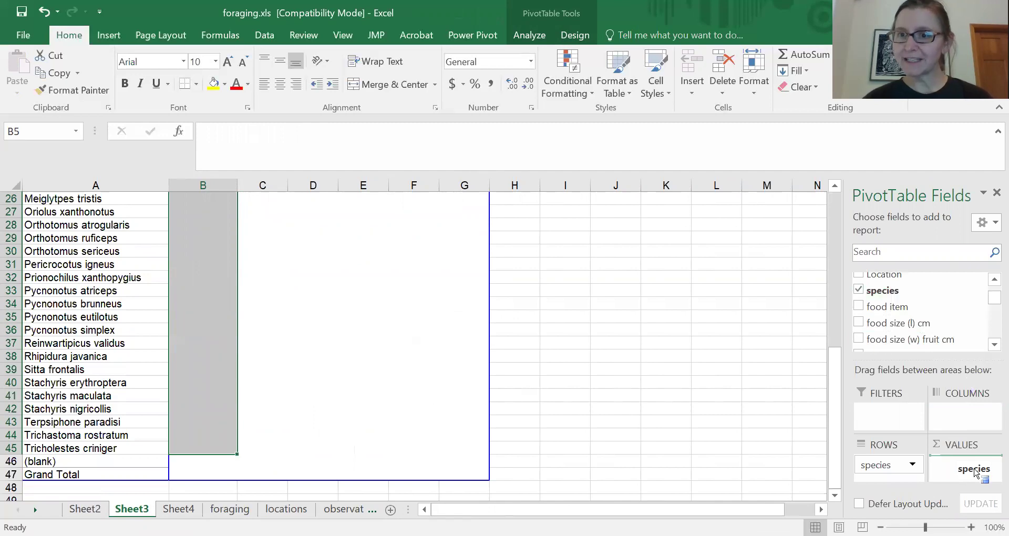
left_click_drag(975, 472, 974, 469)
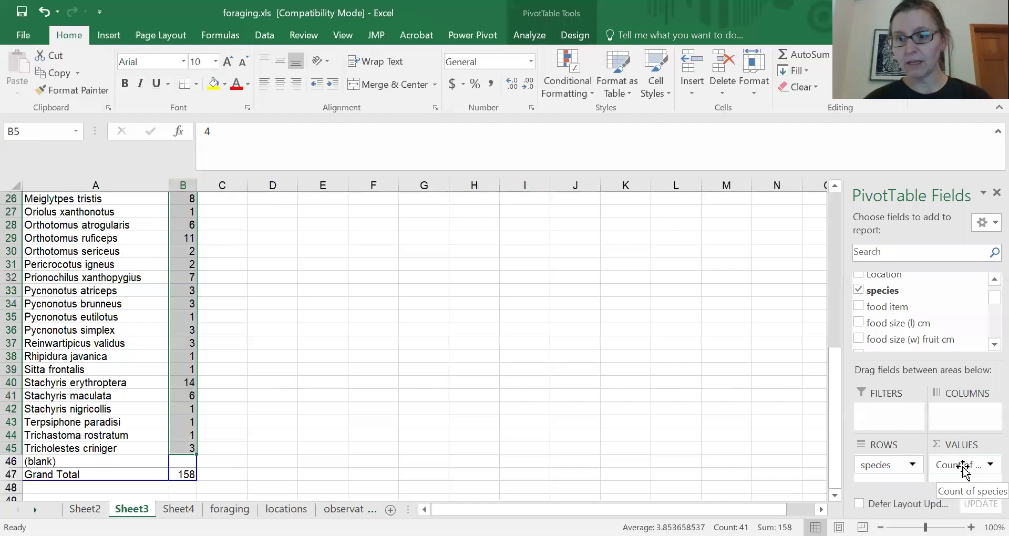
left_click(946, 468)
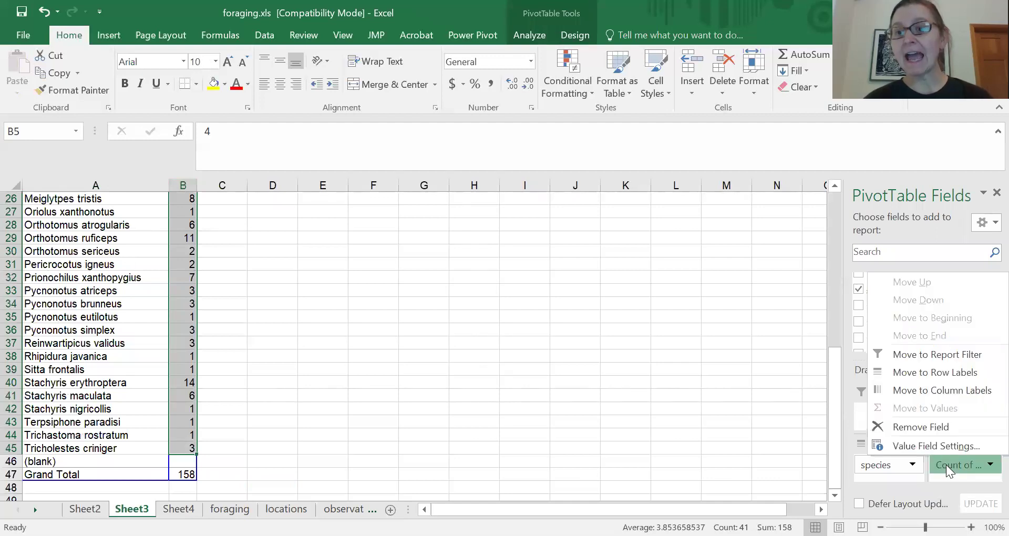
left_click(515, 330)
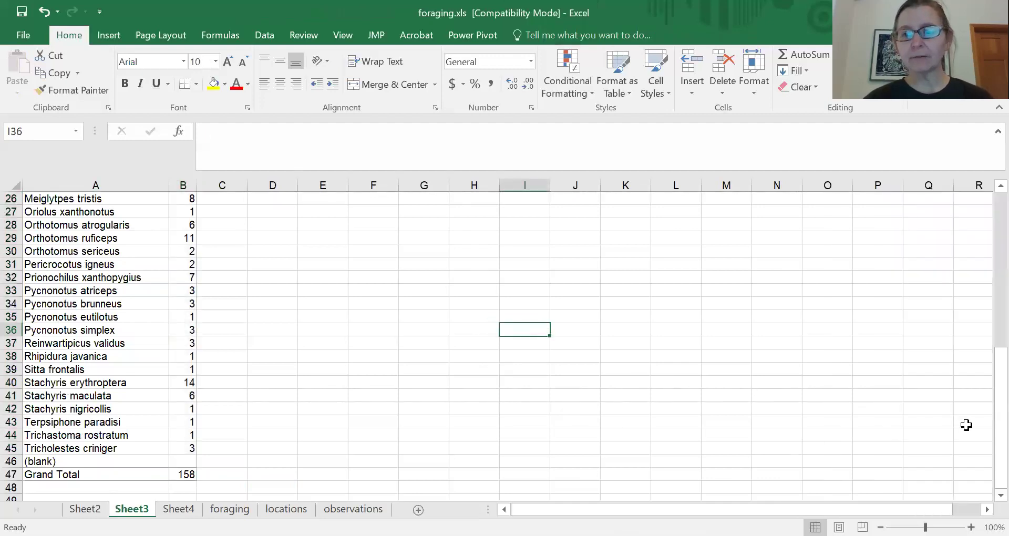
- Copy the species counts, without the blank and Grand Total rows, from the PivotTable into Sheet4 starting at B2
scroll(986, 334, "up", 1)
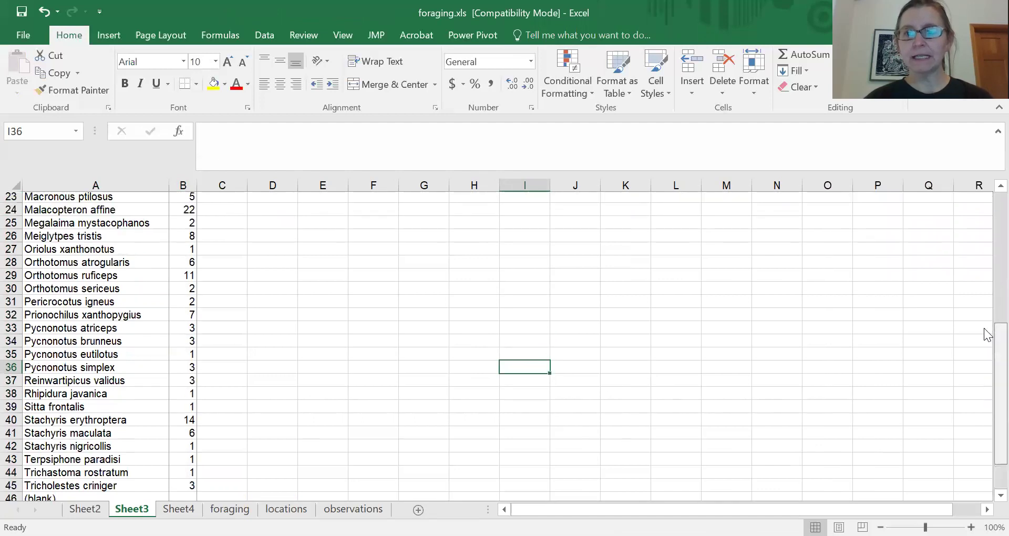
scroll(987, 335, "up", 7)
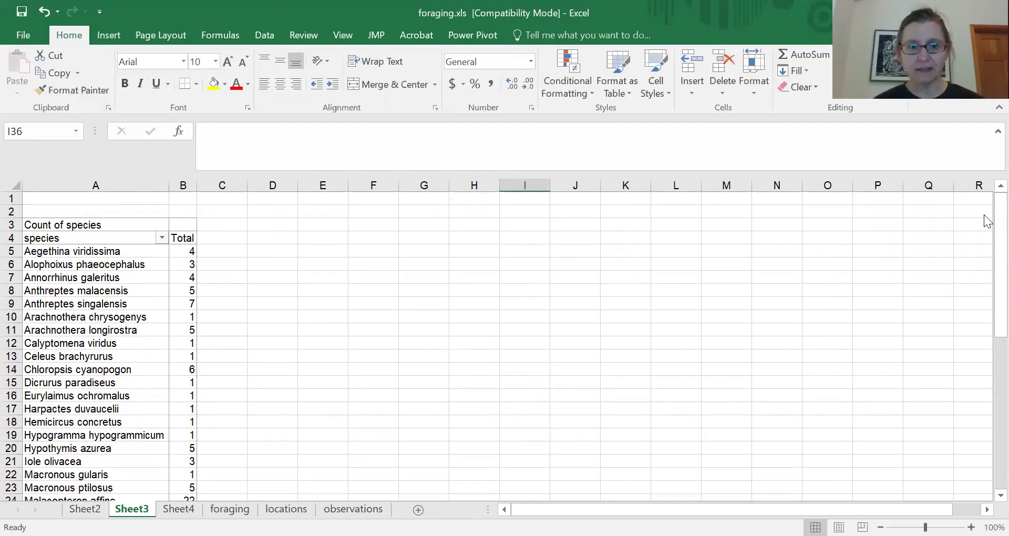
left_click(185, 252)
left_click_drag(185, 253, 192, 476)
left_click(184, 448, "shift")
key("ctrl+c")
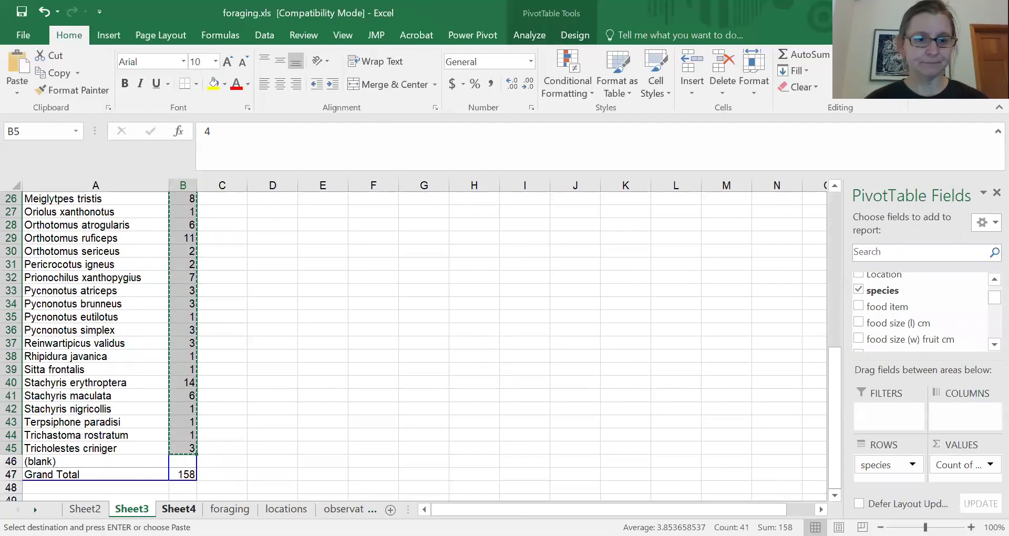
left_click(178, 508)
left_click(210, 213)
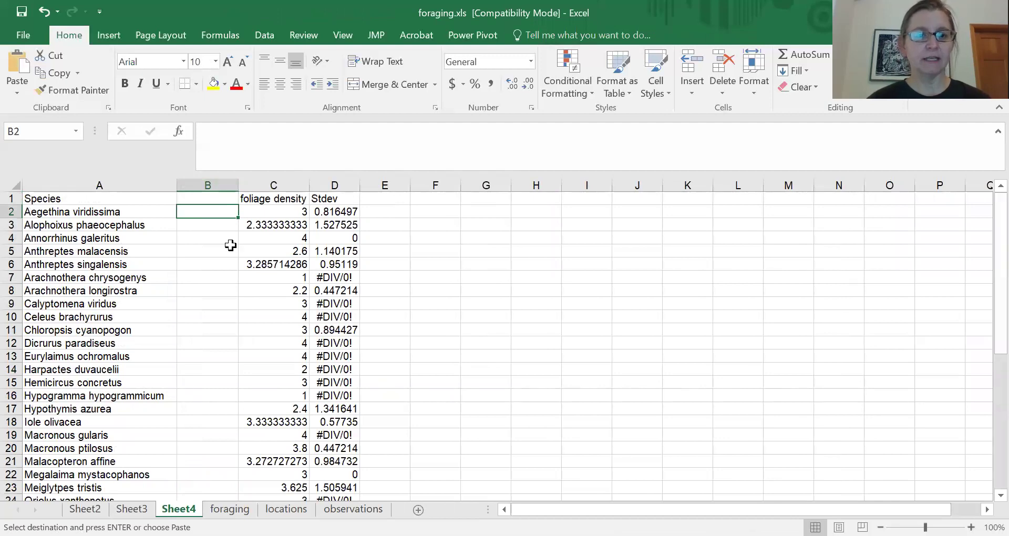
key("ctrl+alt+v")
left_click(370, 395)
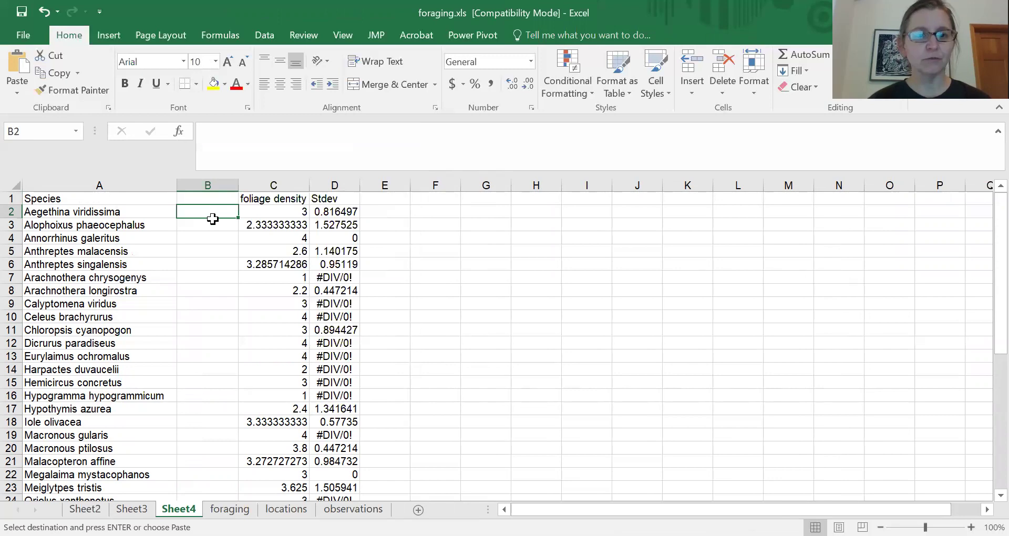
key("ctrl+v")
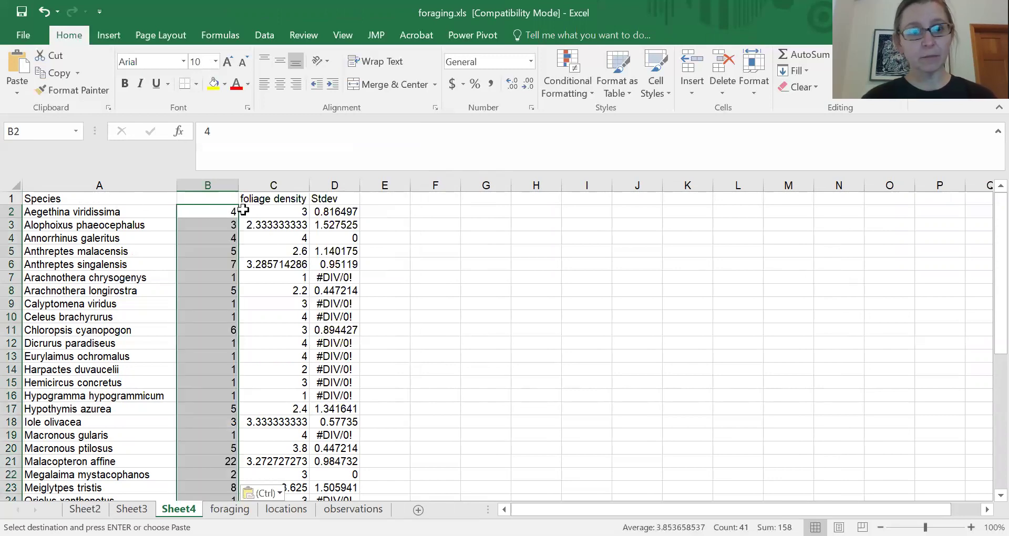
- Enter the header "Sample size" in B1 and adjust column B's width to fit it
left_click_drag(238, 183, 226, 183)
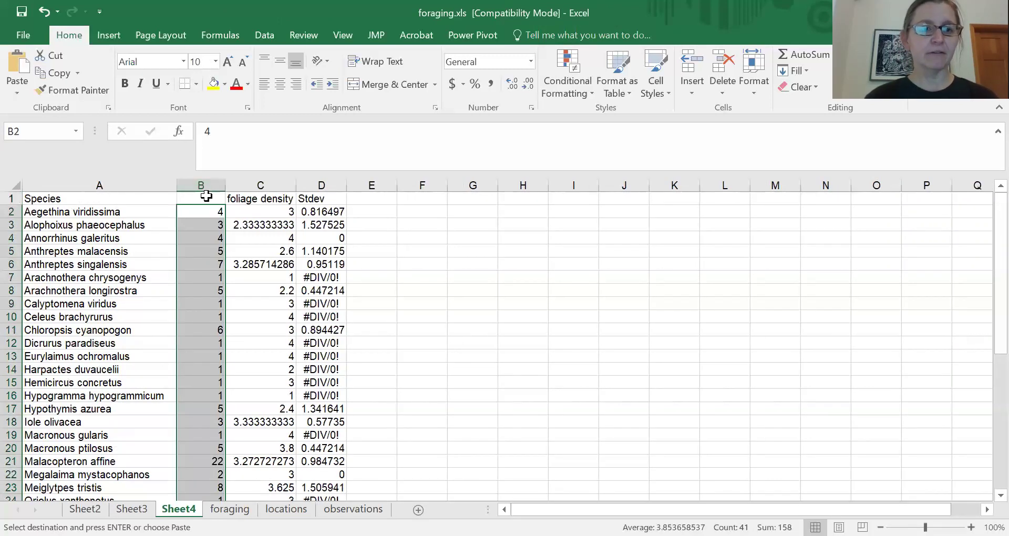
left_click(207, 197)
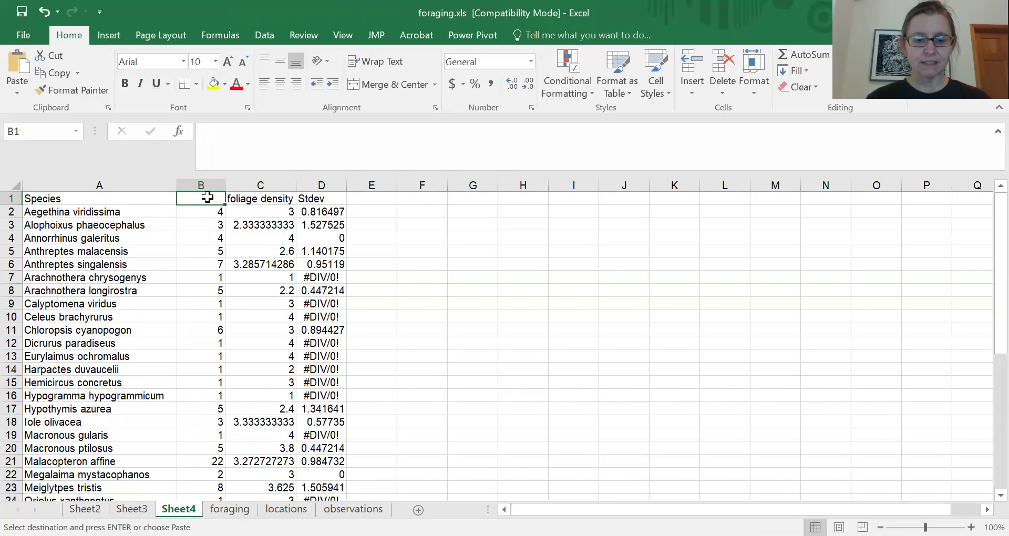
type("Sample size")
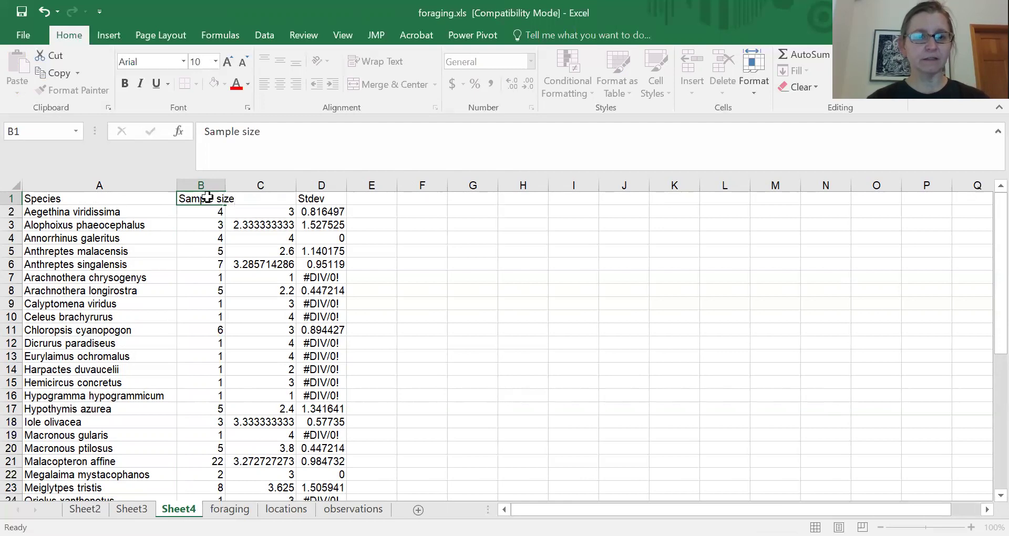
key("Return")
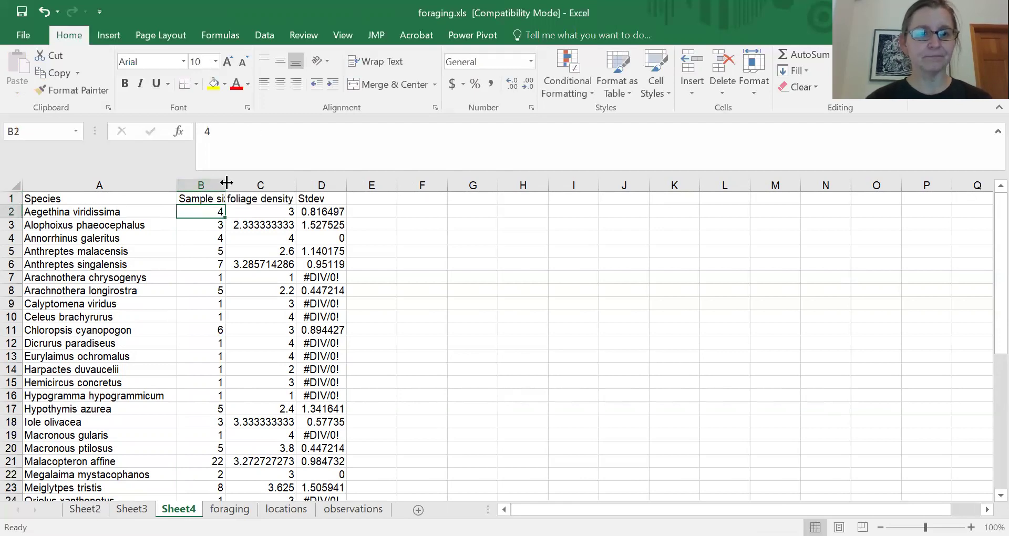
left_click_drag(226, 183, 244, 182)
- Change the C1 header to "foliage density (mean)" and widen column C
left_click(288, 198)
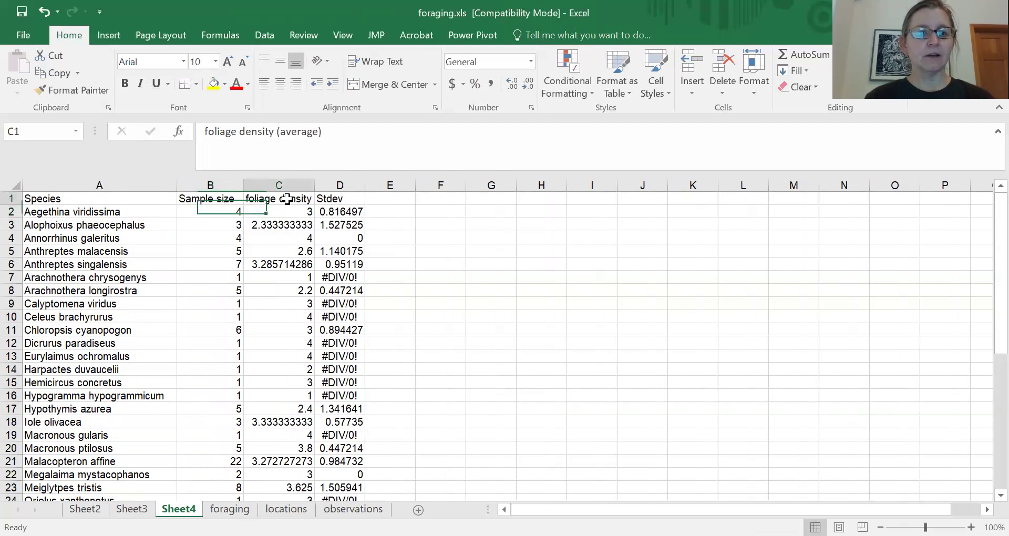
left_click(203, 132)
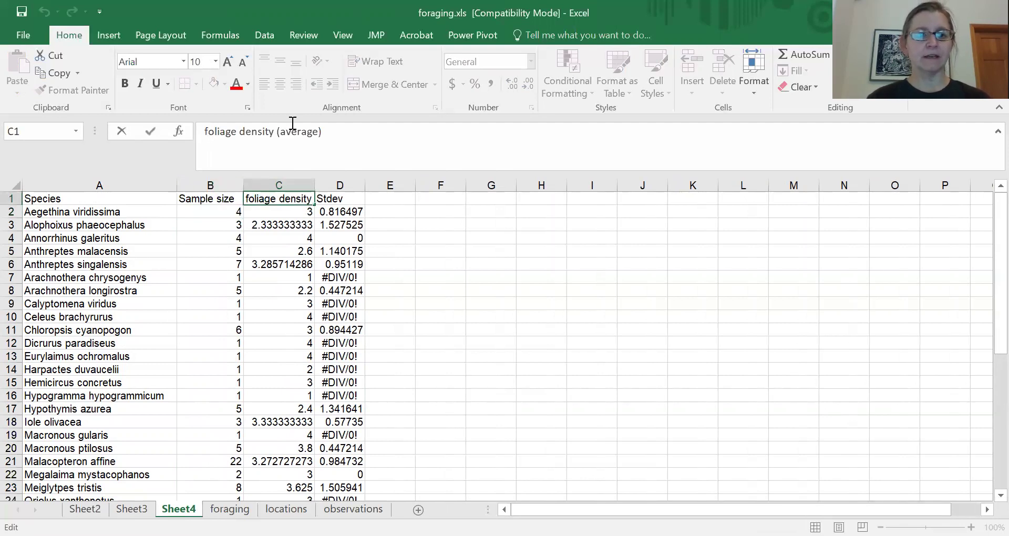
left_click_drag(282, 131, 318, 131)
type("mean")
key("Return")
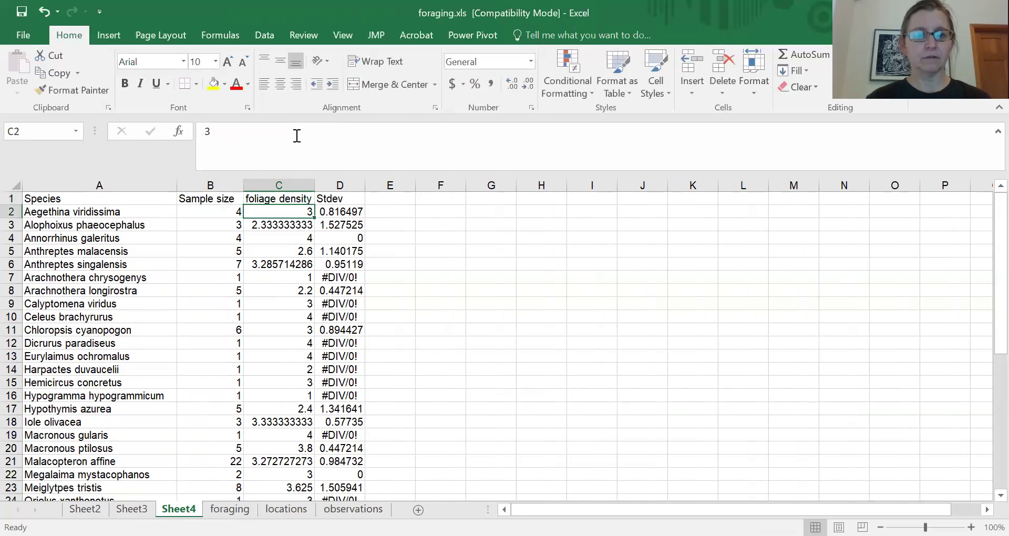
left_click_drag(315, 185, 332, 185)
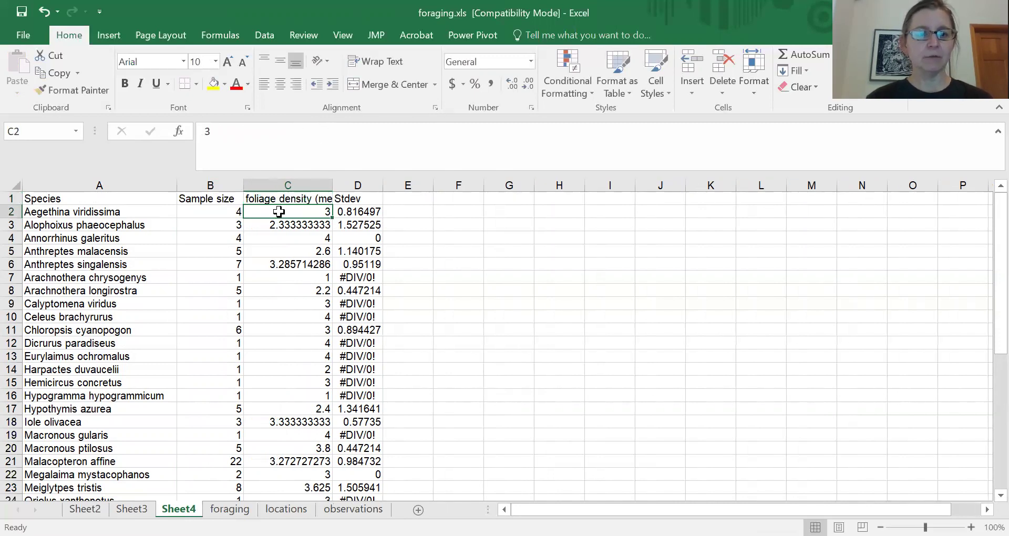
- Examine the sample sizes, foliage density means and standard deviations in Sheet4, focusing on the Annorrhinus galeritus, Arachnothera chrysogenys and Malacopteron affine rows
left_click_drag(279, 211, 279, 272)
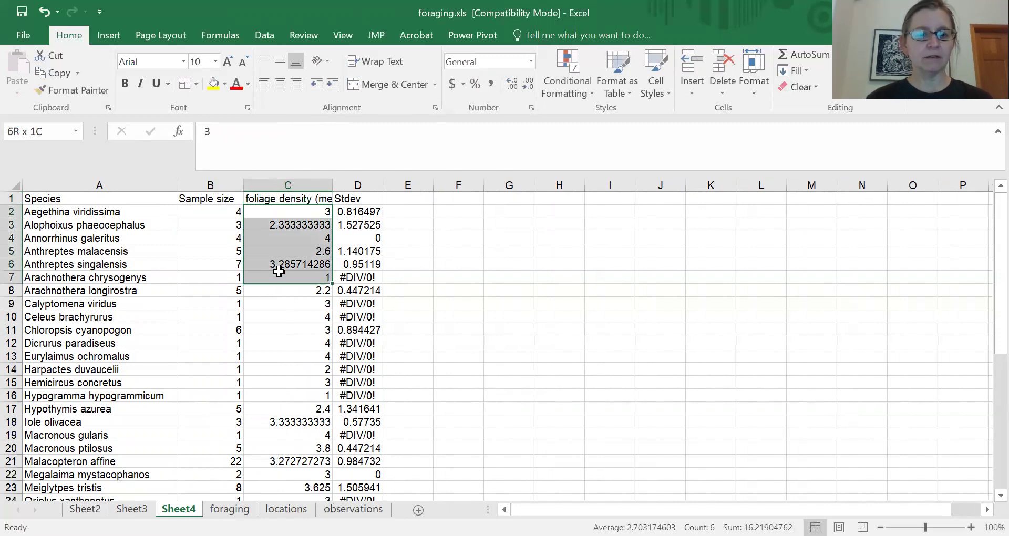
left_click(287, 198)
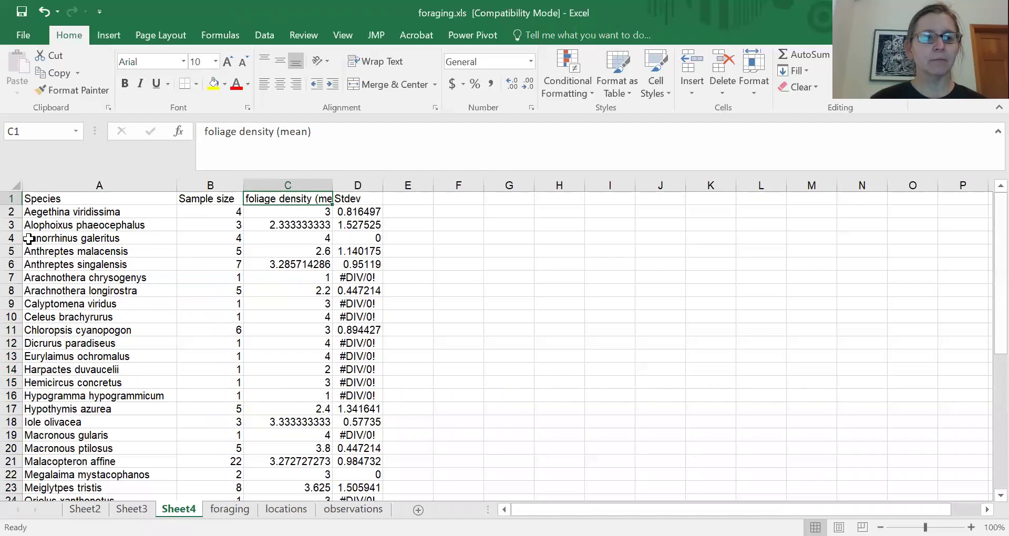
left_click(12, 237)
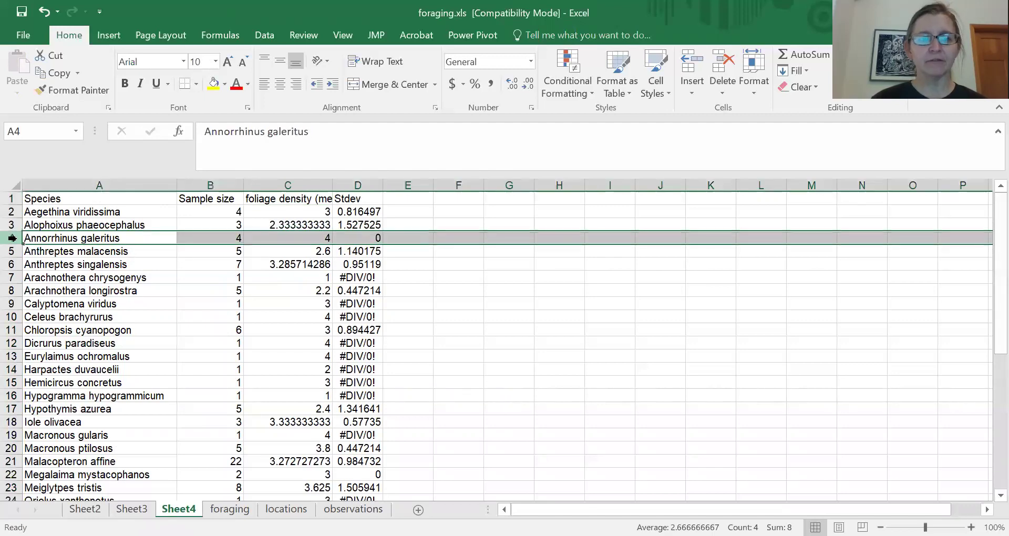
left_click(362, 237)
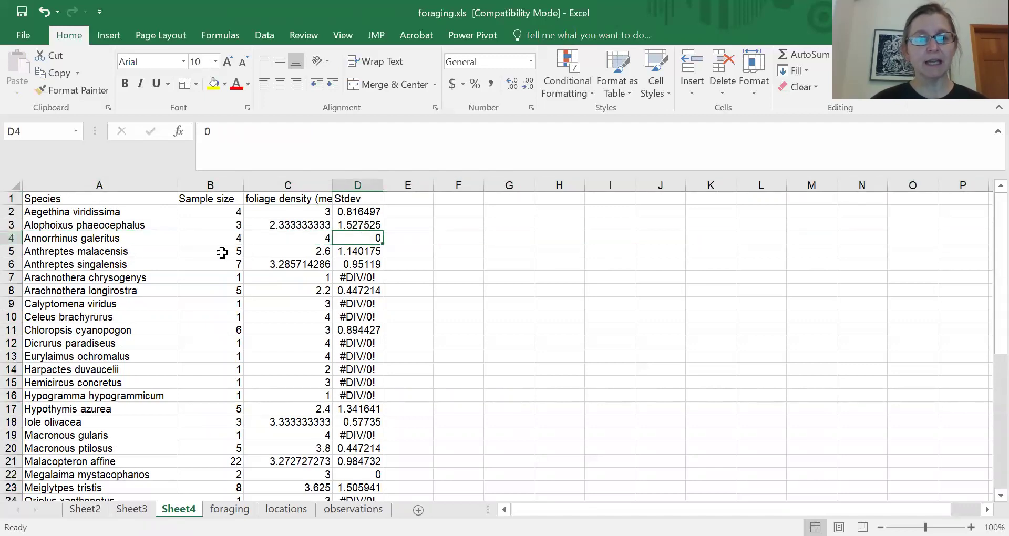
left_click(11, 237)
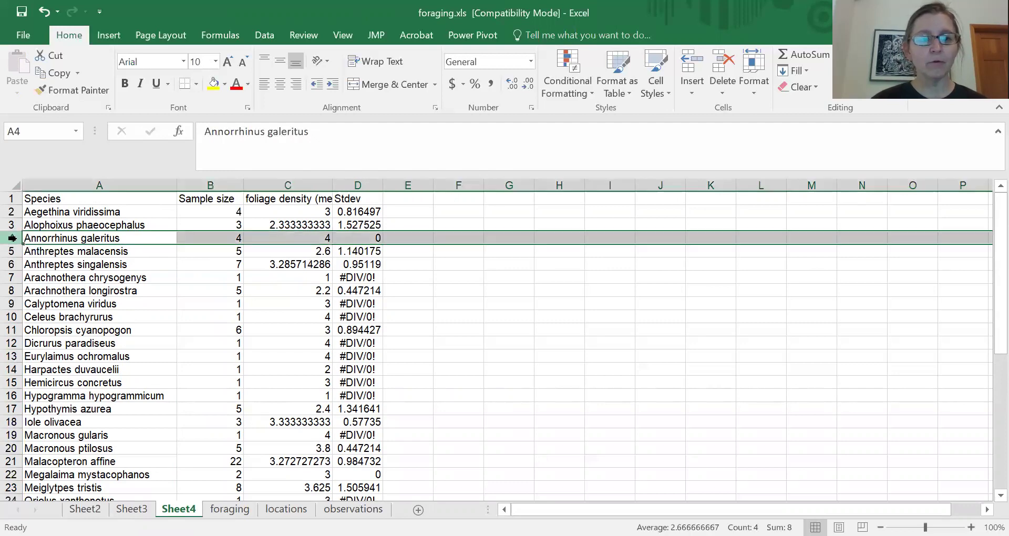
left_click(222, 240)
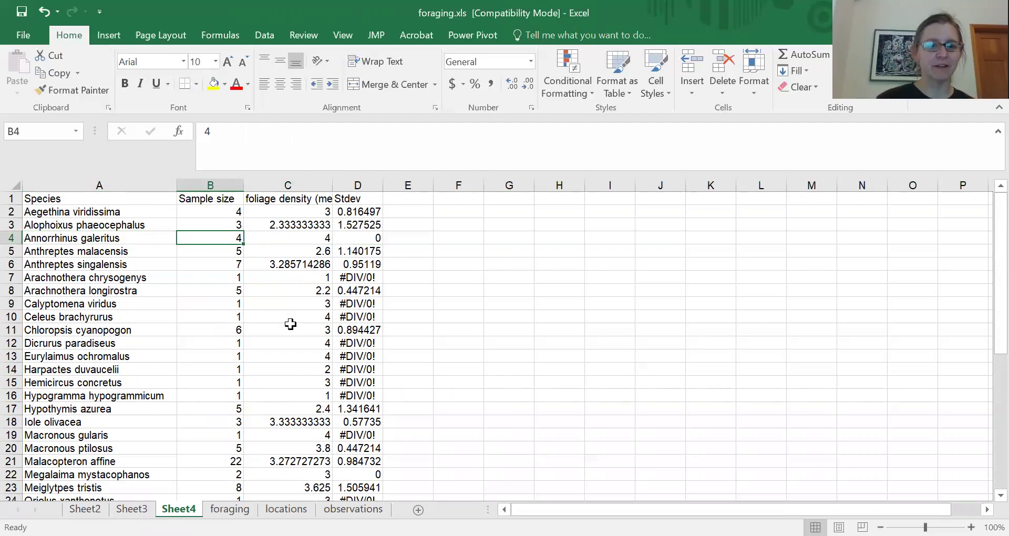
left_click(8, 277)
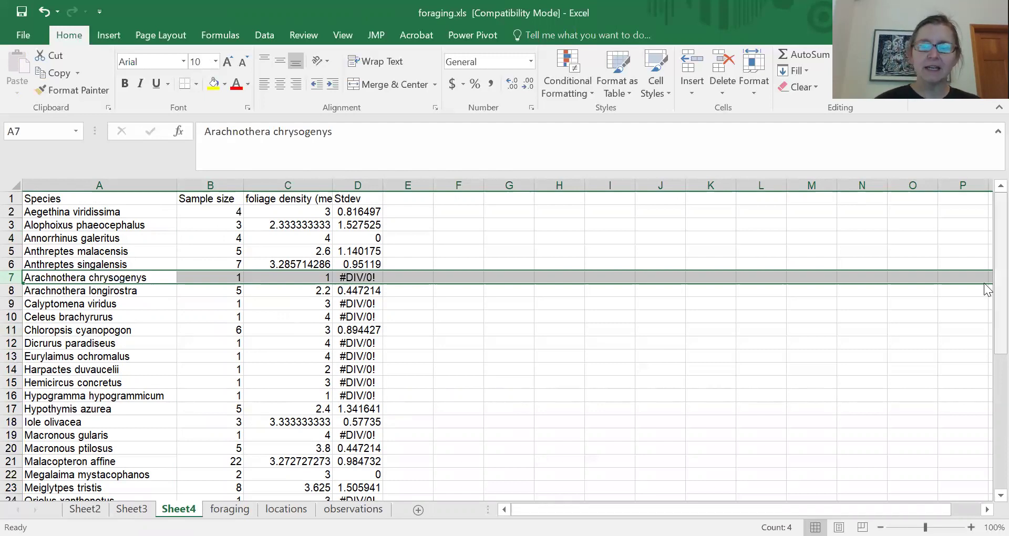
left_click_drag(995, 283, 683, 315)
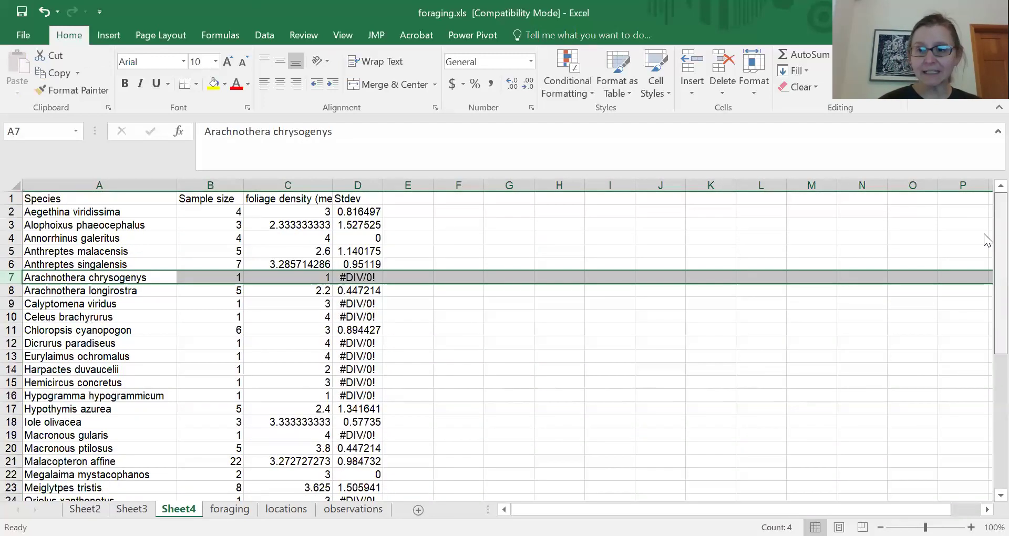
left_click(356, 184)
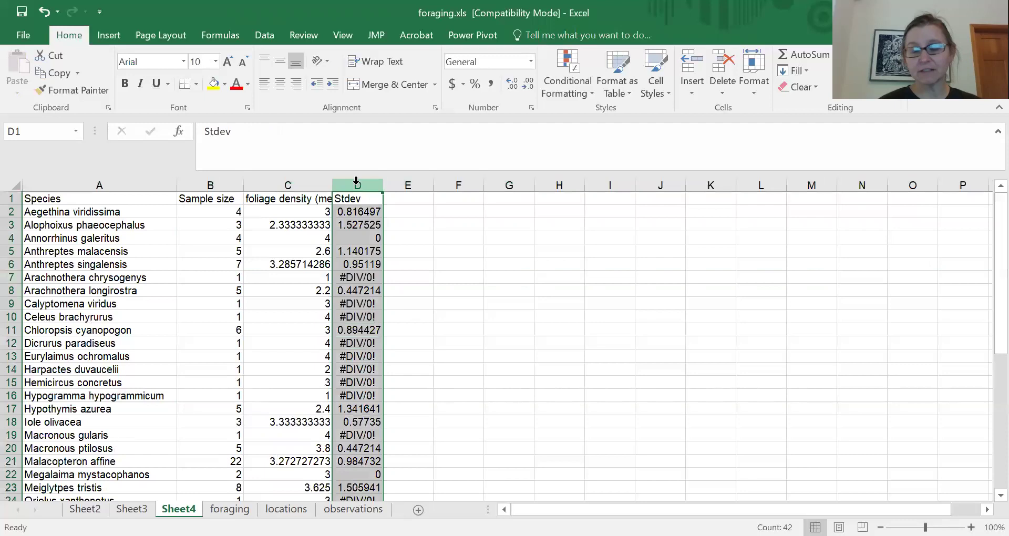
left_click(210, 185)
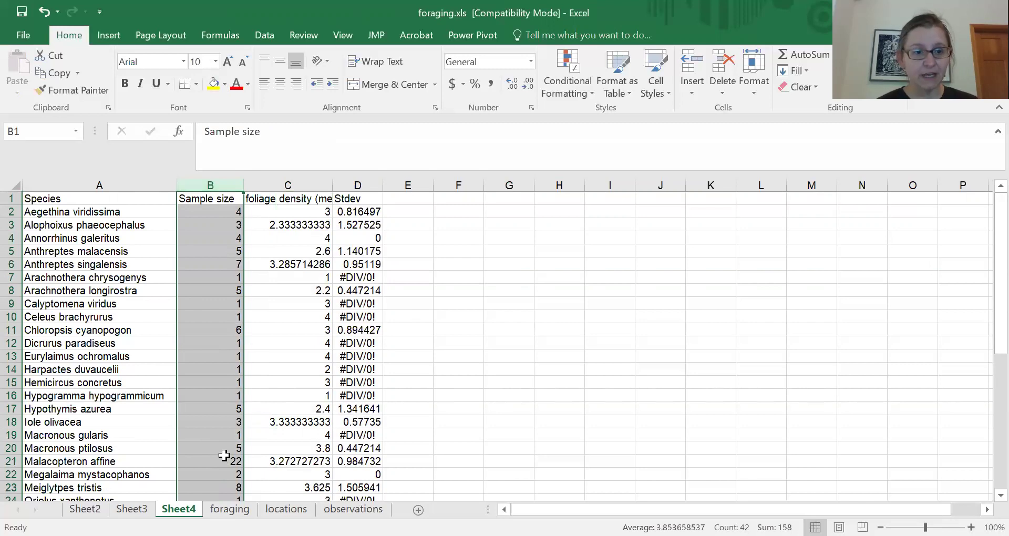
left_click(12, 461)
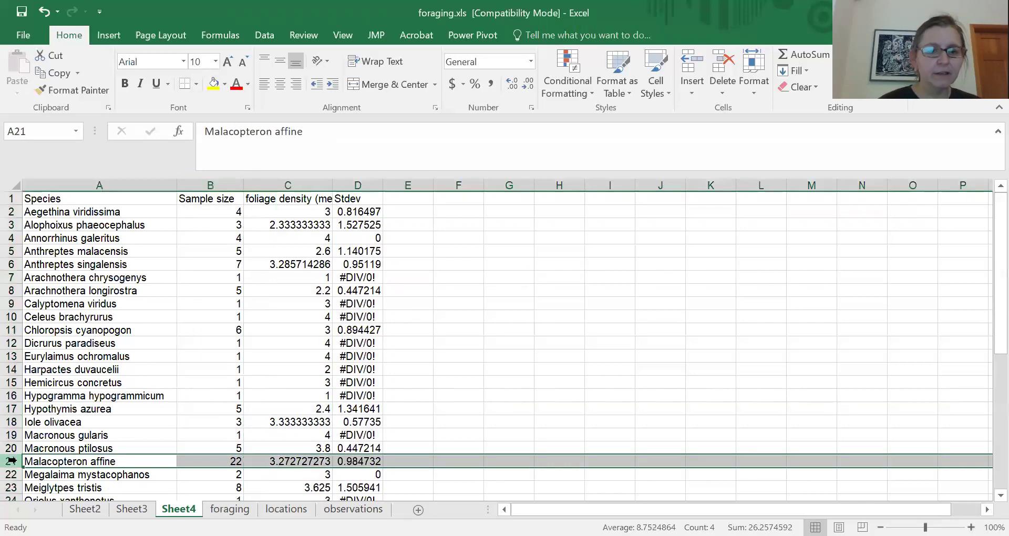
left_click_drag(998, 313, 986, 382)
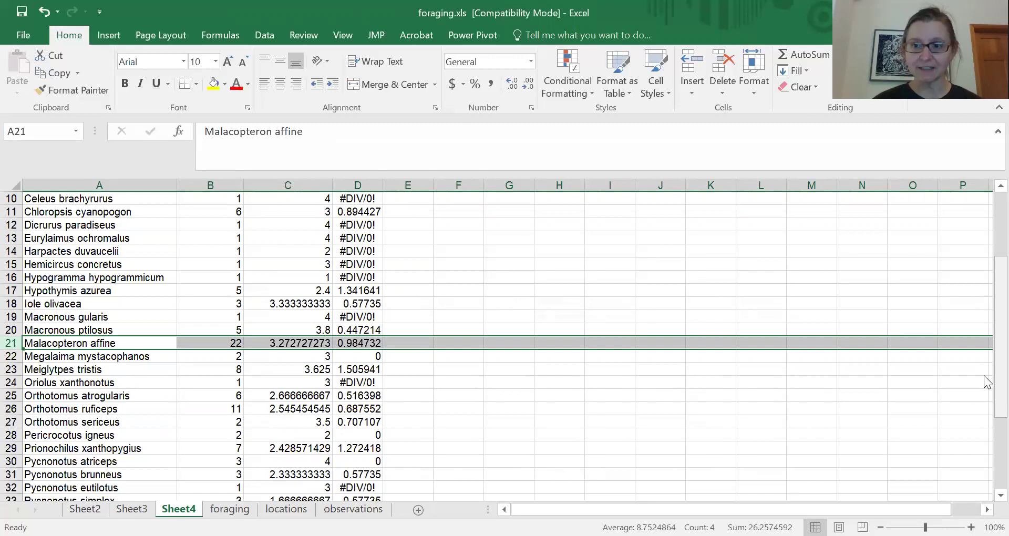
scroll(986, 382, "up", 3)
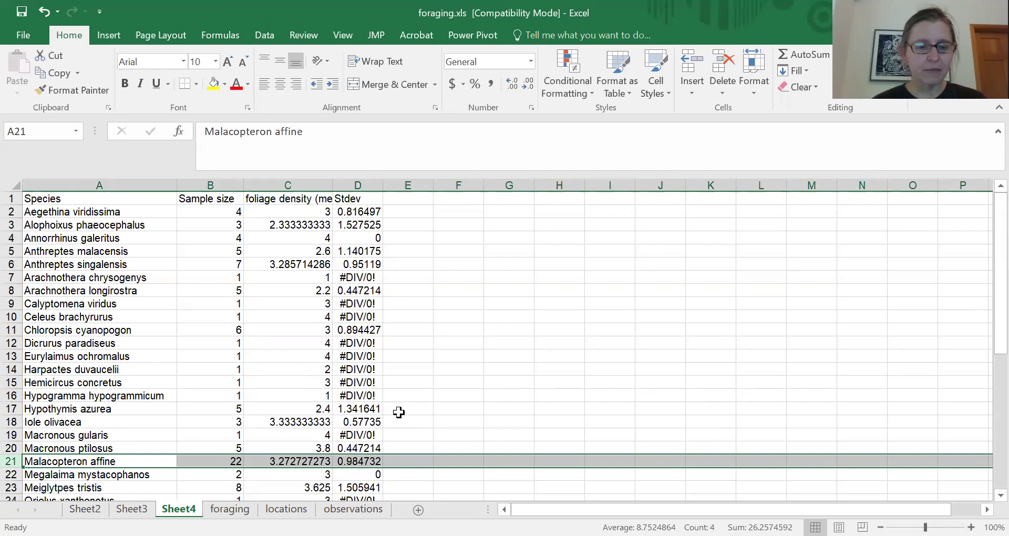
- In the Sheet3 PivotTable, replace the species count with the height above ground (m) field as the summarized value
left_click(132, 509)
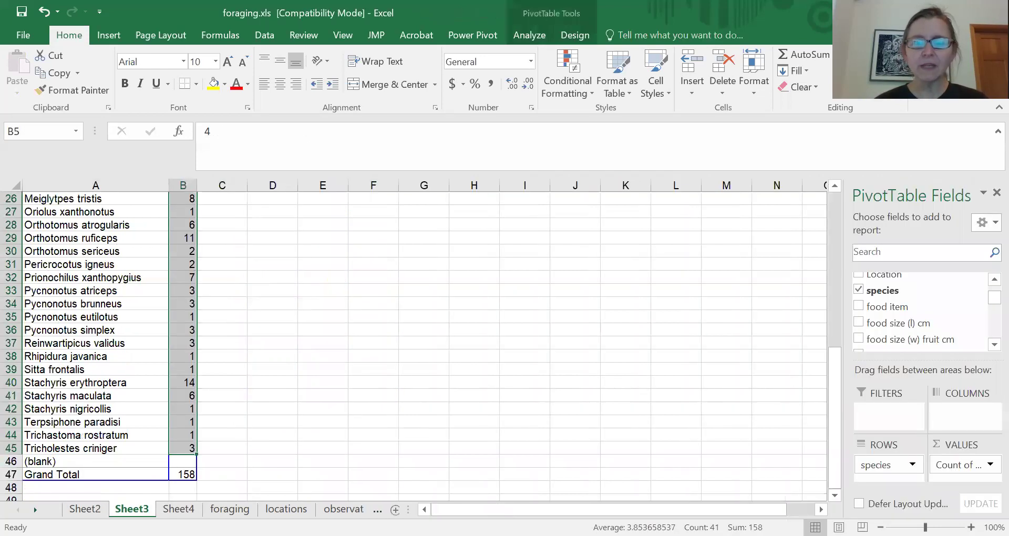
left_click_drag(955, 465, 882, 315)
scroll(985, 303, "up", 1)
scroll(984, 304, "down", 4)
scroll(984, 315, "down", 1)
left_click(858, 329)
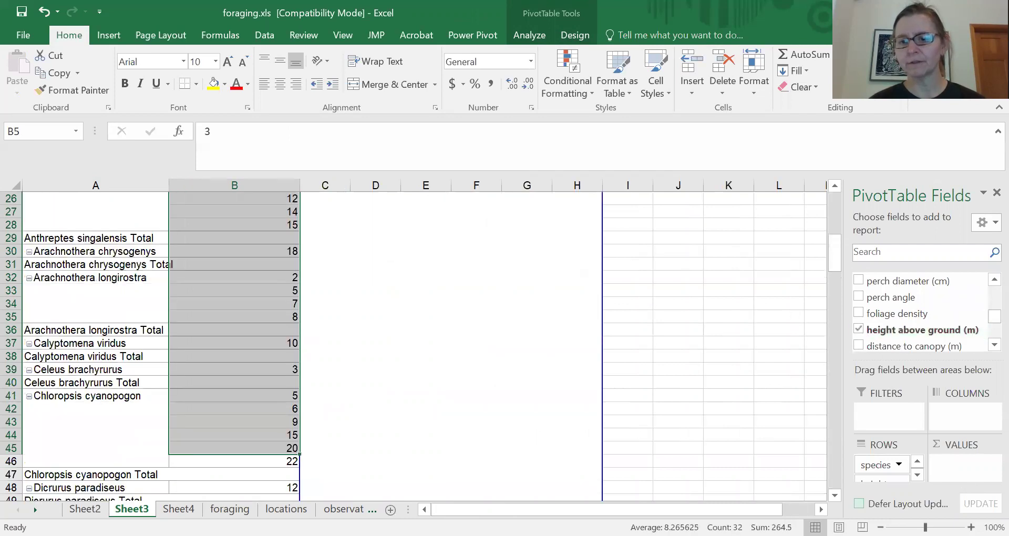
left_click_drag(882, 478, 975, 465)
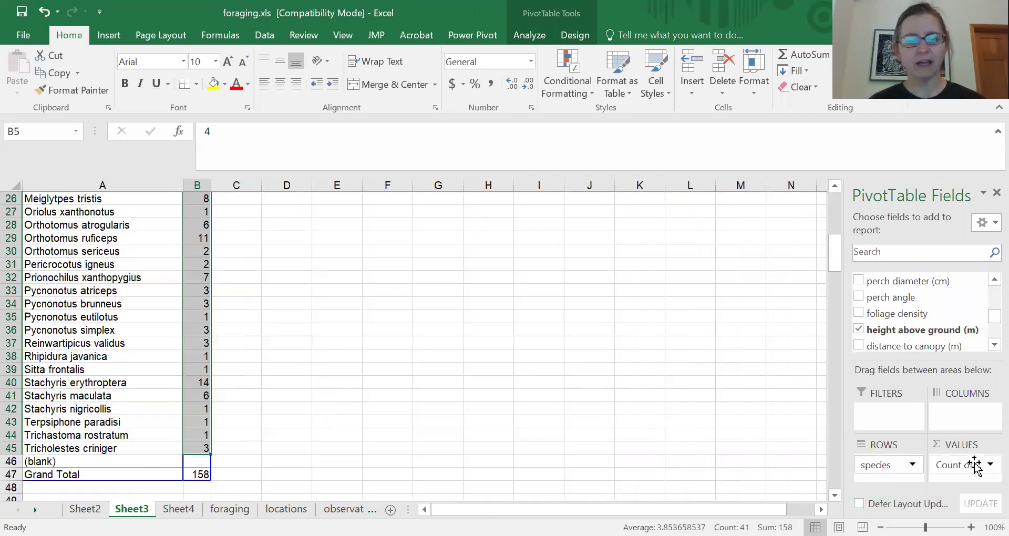
- Change the height above ground (m) calculation from a count to Average
left_click(974, 465)
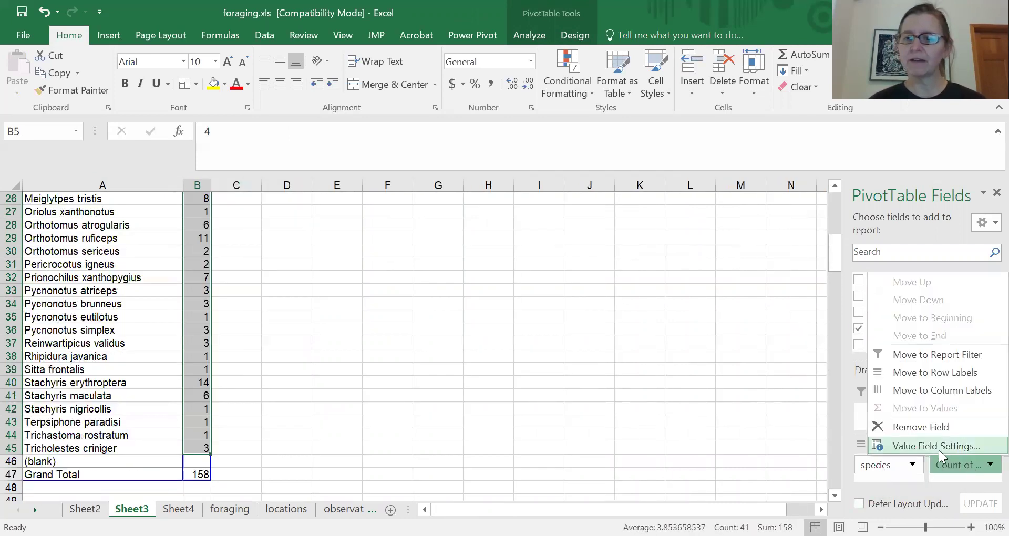
left_click(916, 444)
left_click(239, 324)
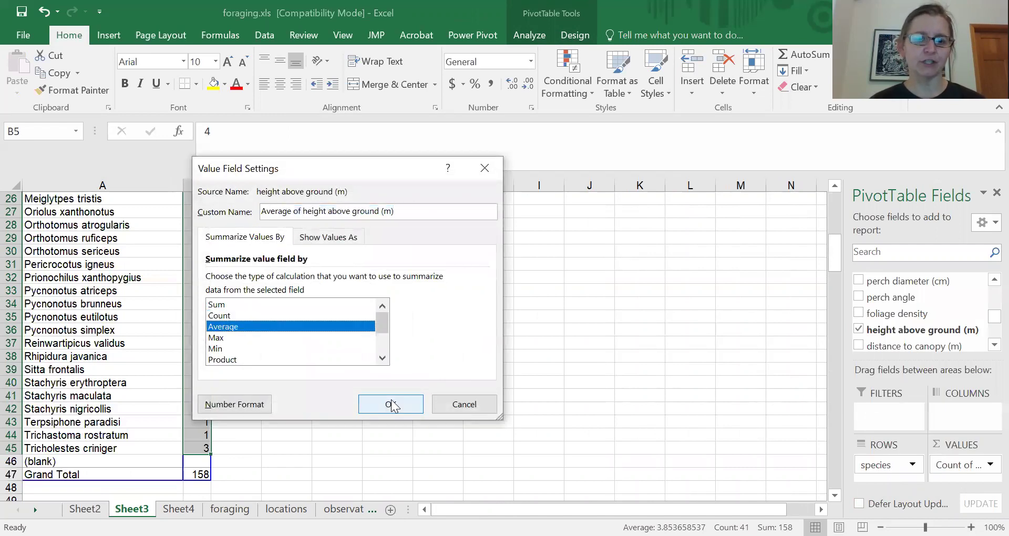
left_click(391, 404)
- Select and copy the average heights of all species, leaving out the blank and Grand Total rows
left_click_drag(833, 265, 835, 267)
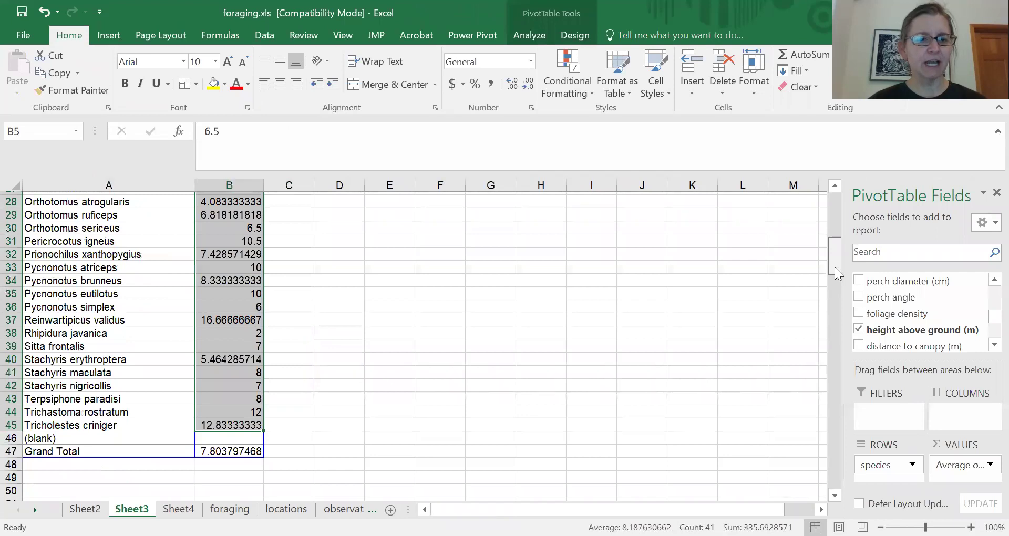
left_click_drag(225, 421, 229, 240)
key("ctrl+c")
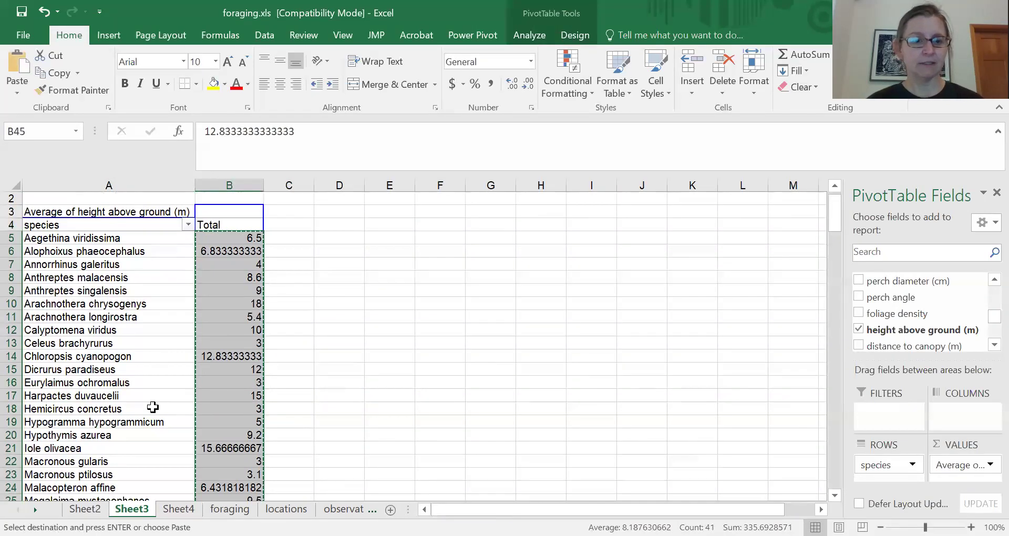
- Enter the header "Foraging height (m; mean)" in cell E1 of Sheet4
left_click(179, 508)
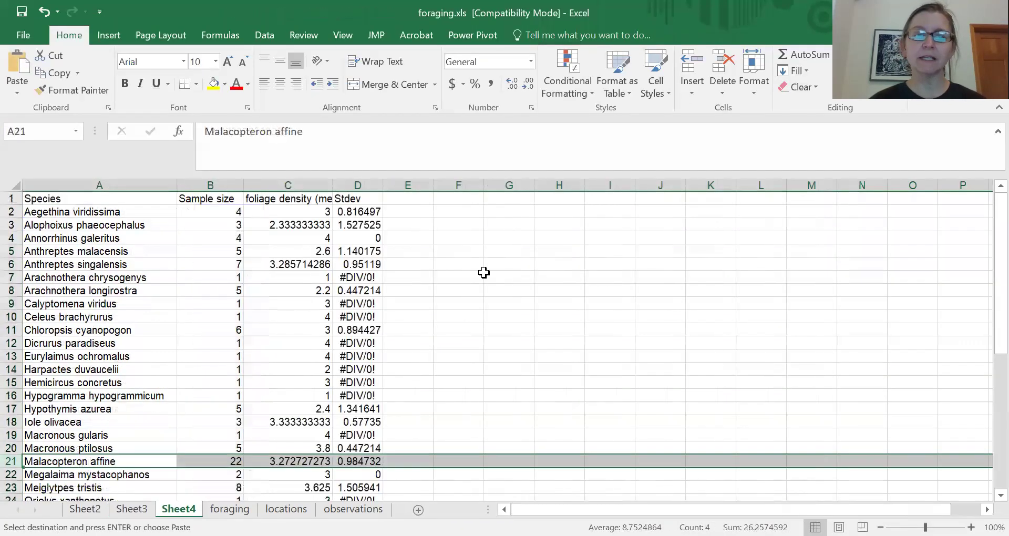
left_click(405, 198)
type("Foraging height")
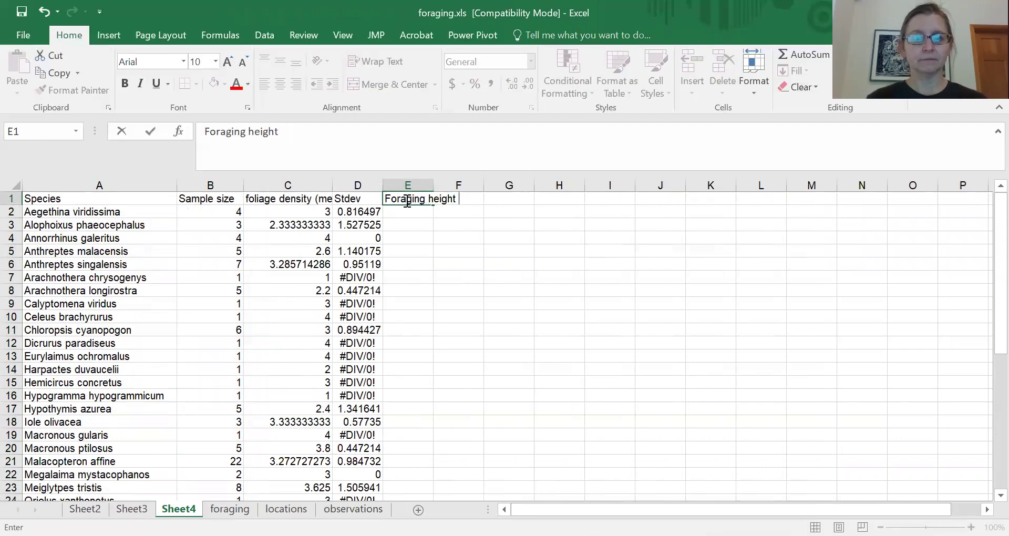
type("(m")
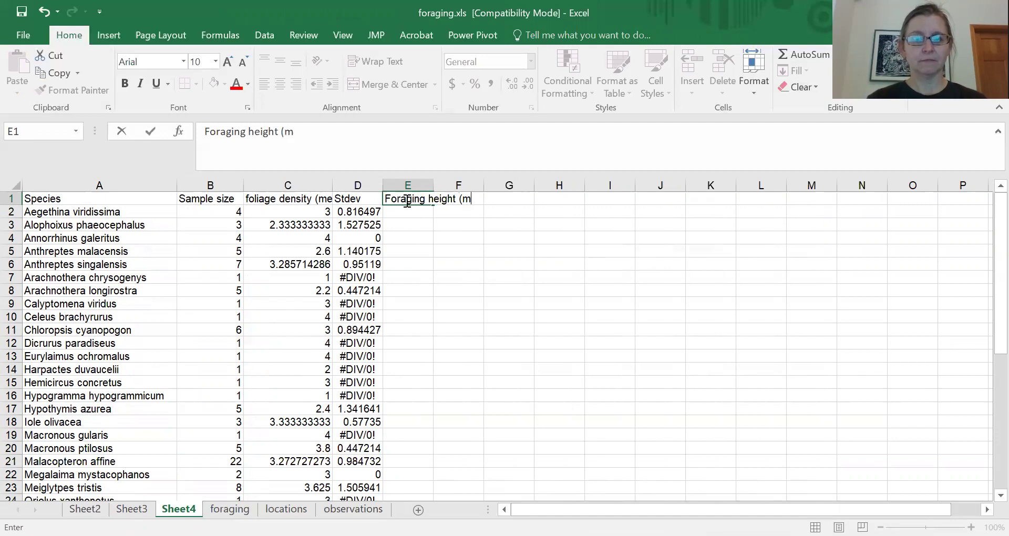
type("; mean)")
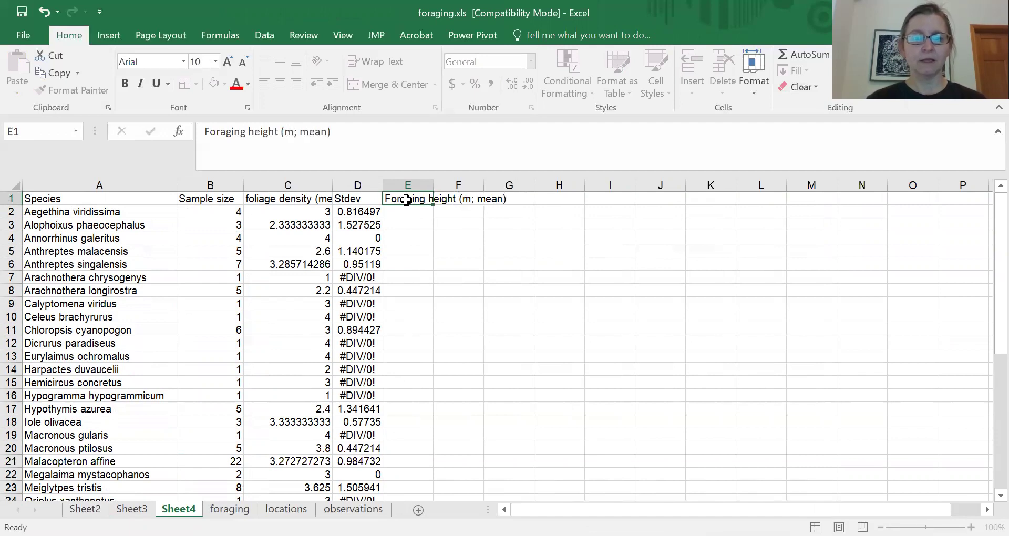
key("Return")
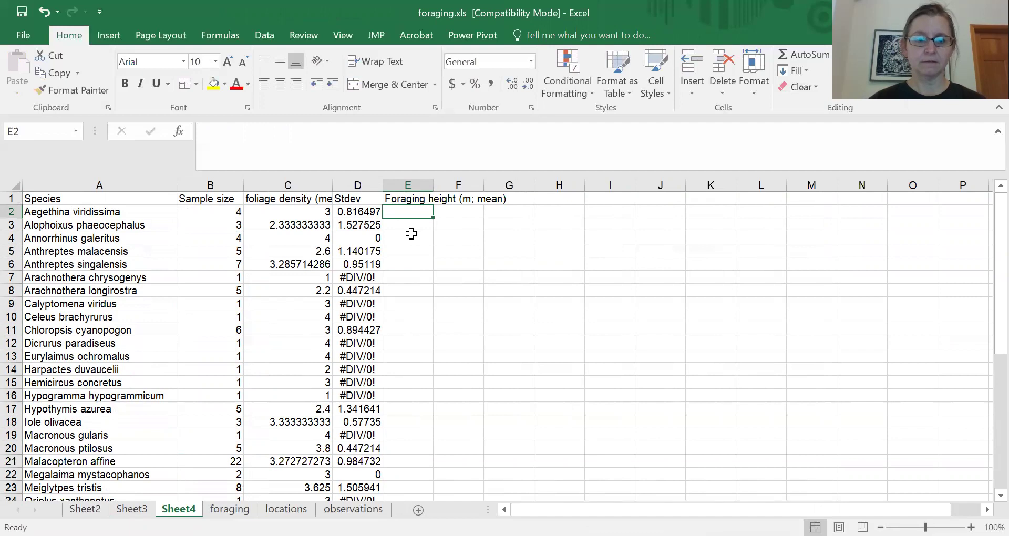
- Copy the selected average heights from the Sheet3 PivotTable again and paste them as values into Sheet4 starting at E2
left_click(85, 508)
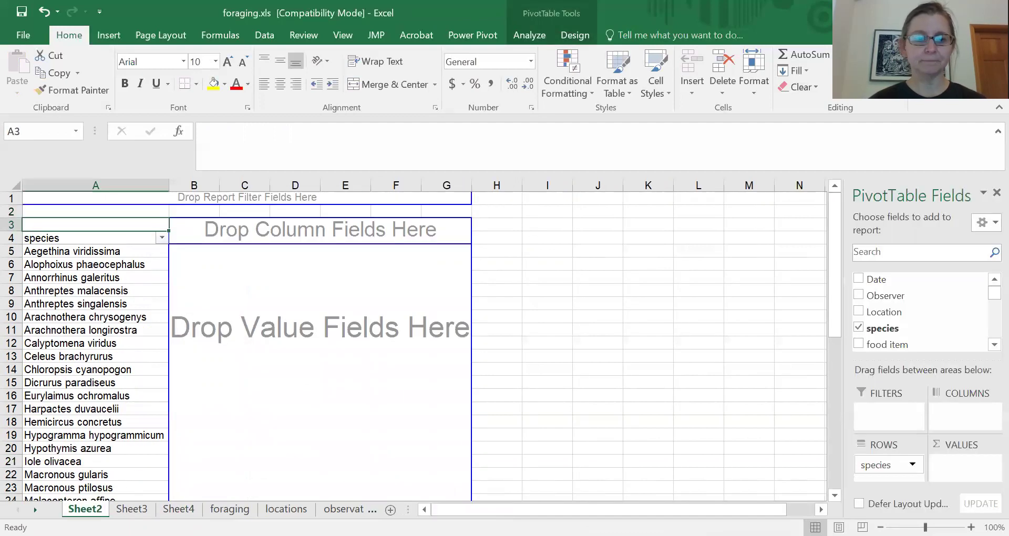
left_click(132, 509)
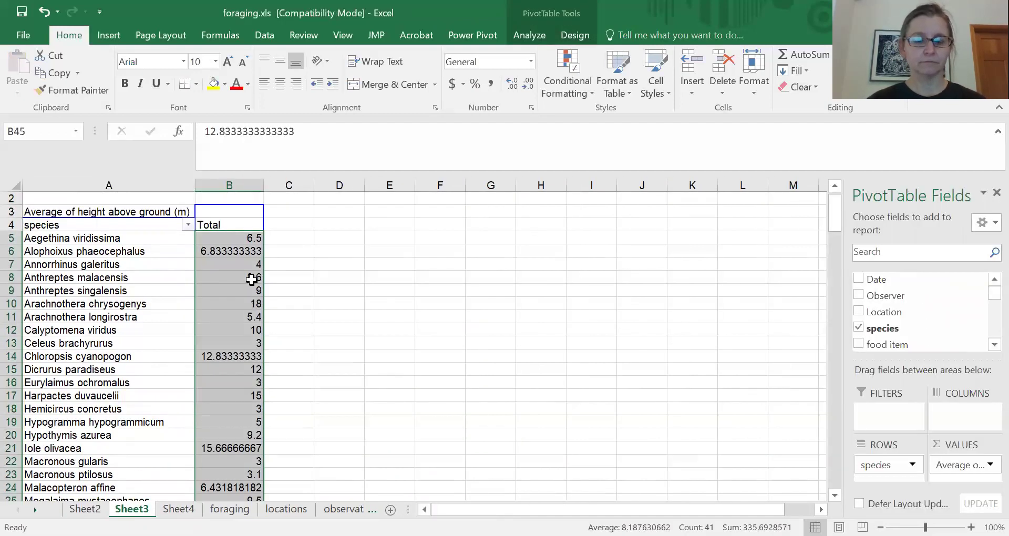
key("ctrl+c")
left_click(179, 508)
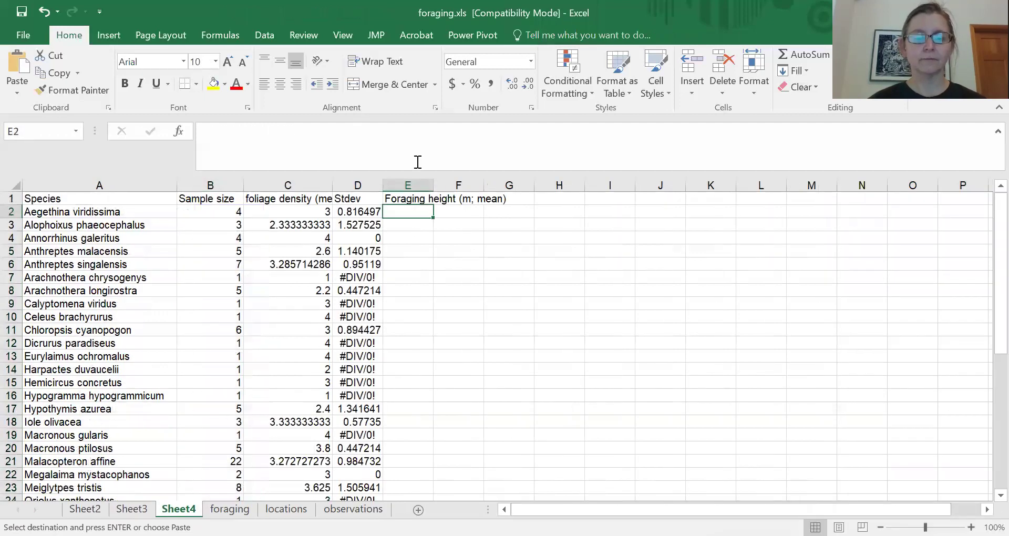
right_click(409, 212)
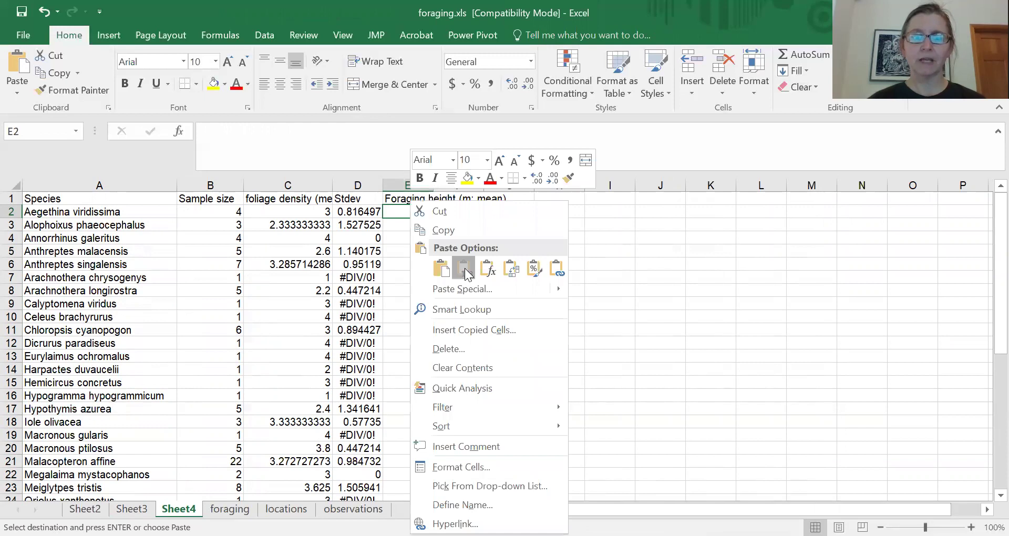
left_click(464, 269)
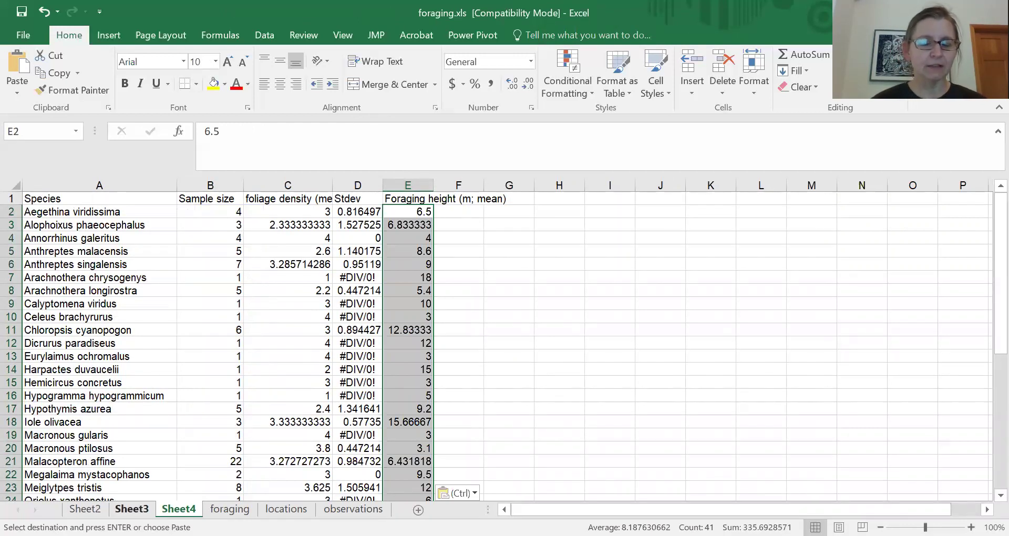
- In the Sheet3 PivotTable, replace the average height above ground with a count of attack maneuver
left_click(131, 509)
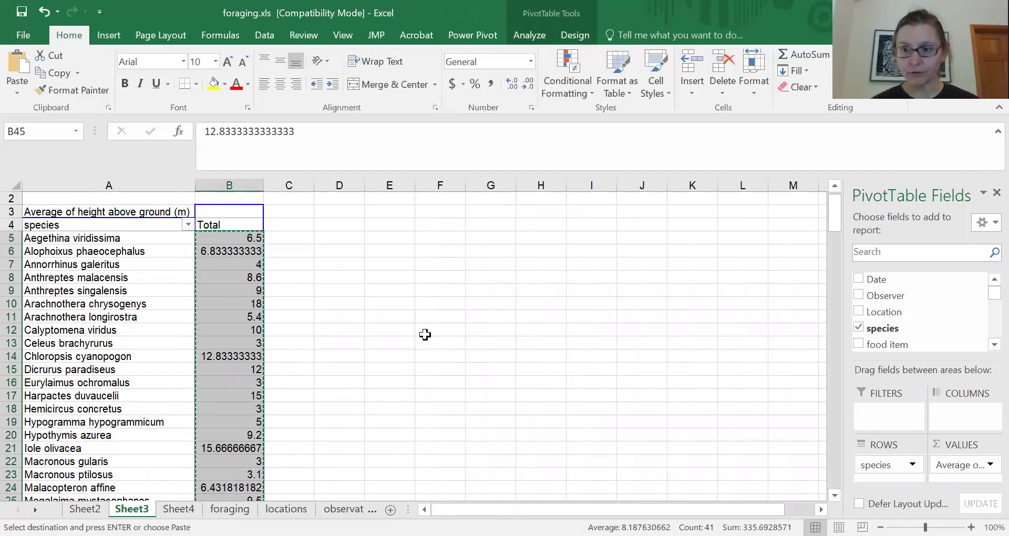
scroll(987, 299, "down", 3)
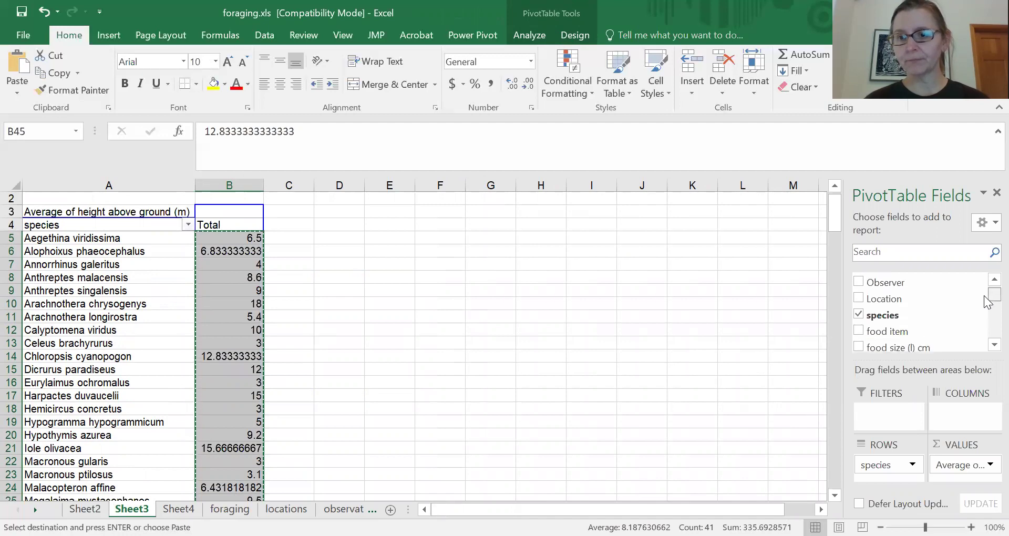
mouse_move(962, 464)
left_mouse_down()
mouse_move(875, 338)
mouse_move(919, 335)
mouse_move(951, 389)
mouse_move(964, 464)
left_mouse_up()
scroll(909, 328, "down", 1)
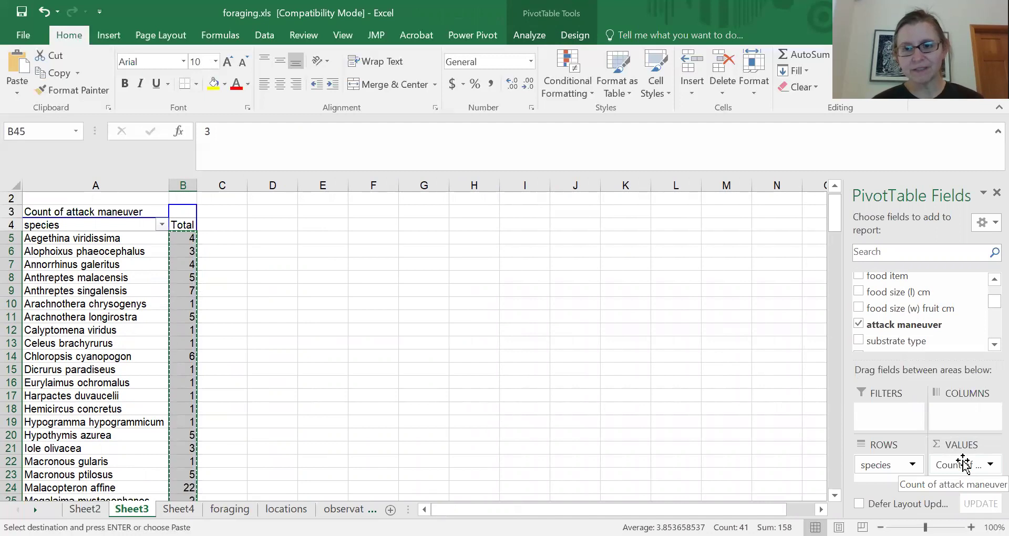
- Add attack maneuver as the PivotTable's column field and look across the counts for every maneuver type
left_click_drag(929, 326, 969, 421)
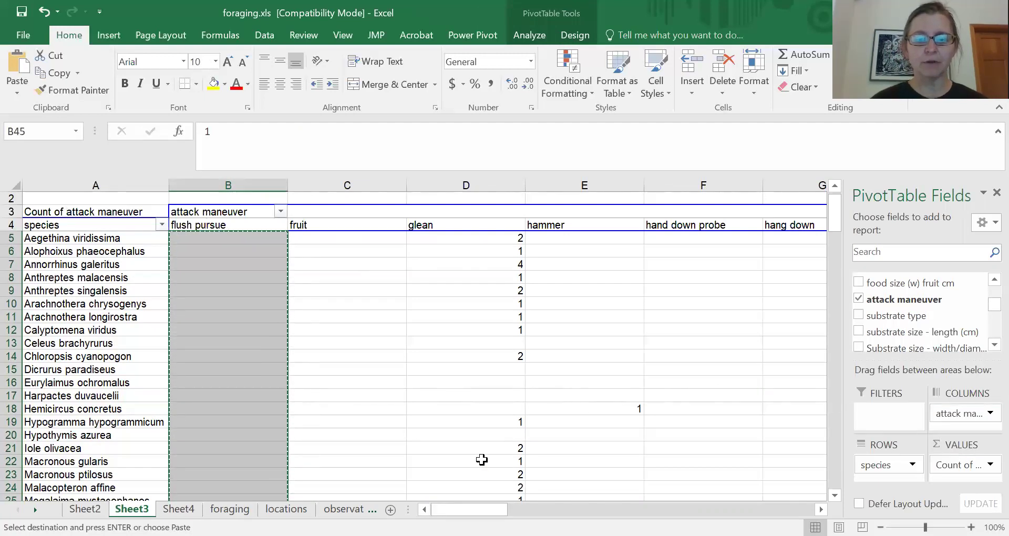
scroll(482, 459, "right", 3)
scroll(481, 460, "right", 10)
scroll(481, 460, "right", 10)
scroll(481, 459, "right", 5)
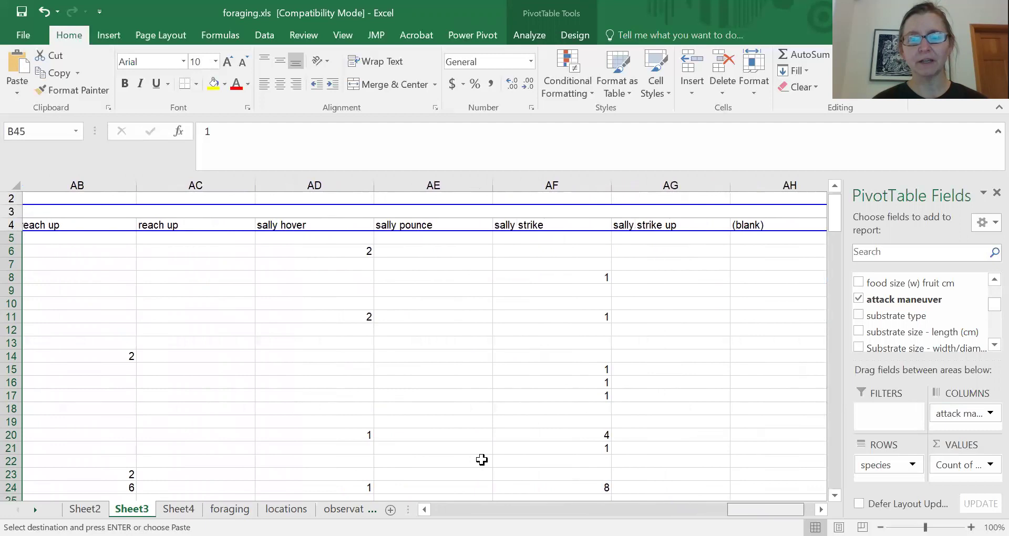
- Review the attack maneuver headings and their counts per species across the Sheet3 PivotTable, checking for similar or duplicate categories
scroll(481, 460, "right", 1)
scroll(481, 460, "left", 20)
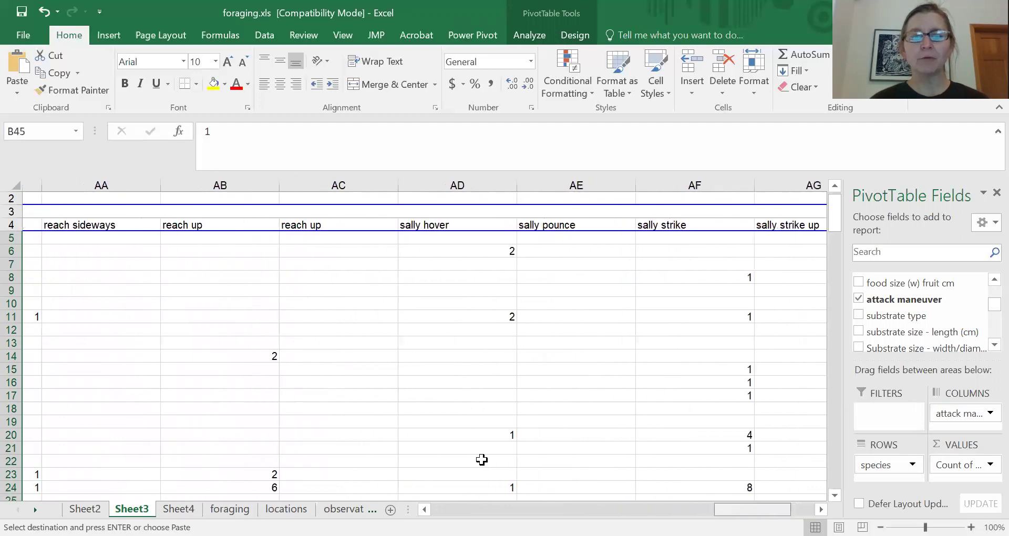
scroll(481, 459, "left", 7)
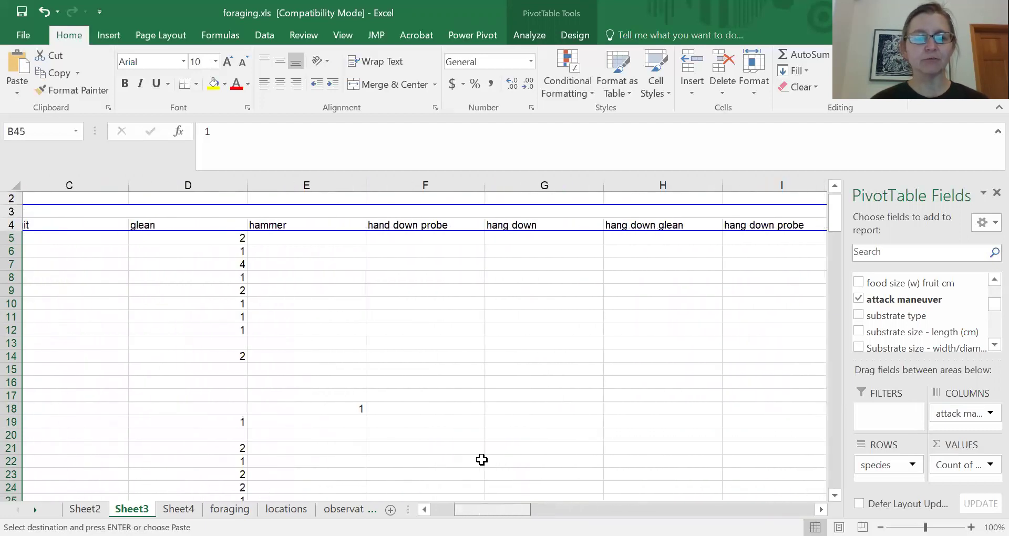
scroll(481, 460, "right", 1)
scroll(481, 459, "right", 13)
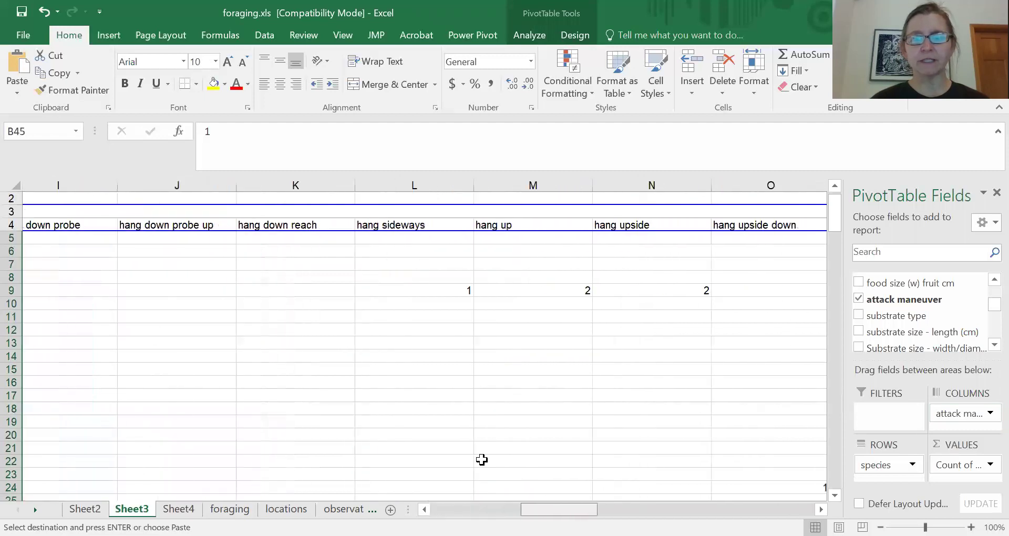
scroll(481, 460, "right", 7)
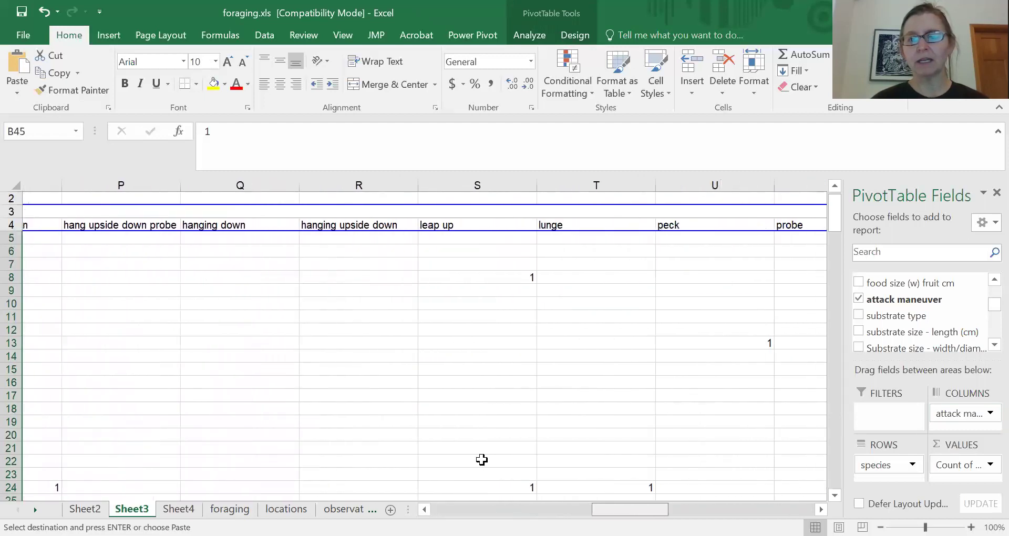
scroll(481, 459, "right", 3)
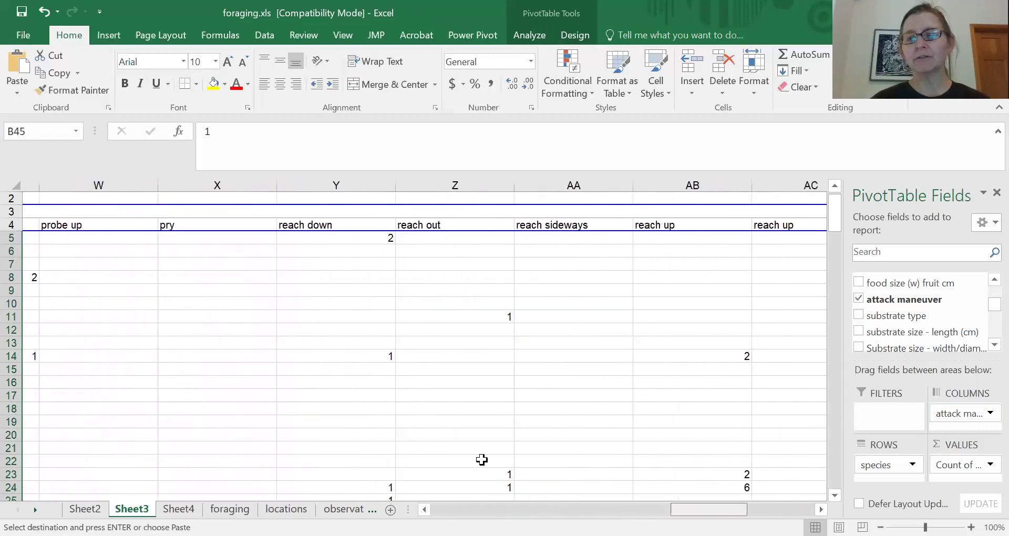
scroll(481, 459, "right", 1)
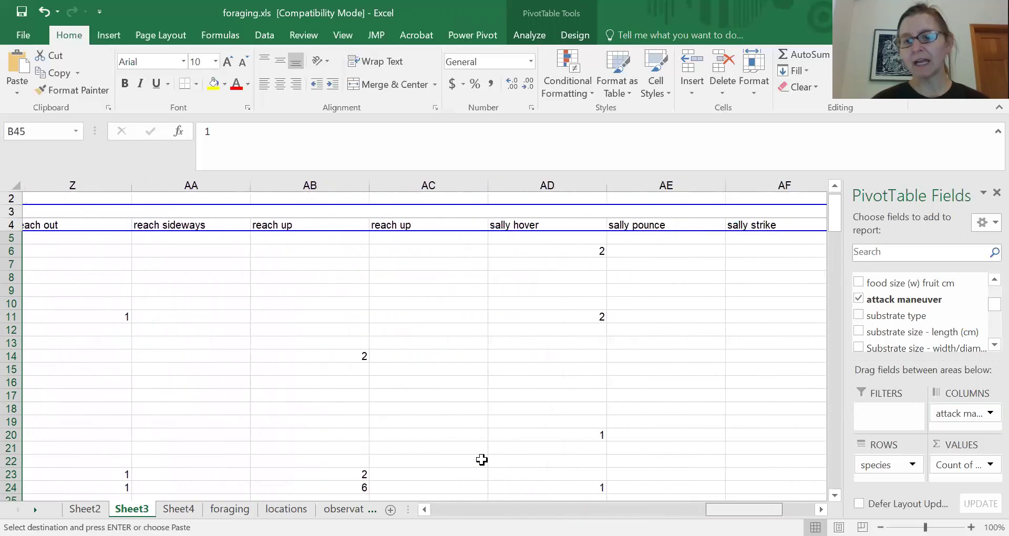
scroll(482, 460, "left", 20)
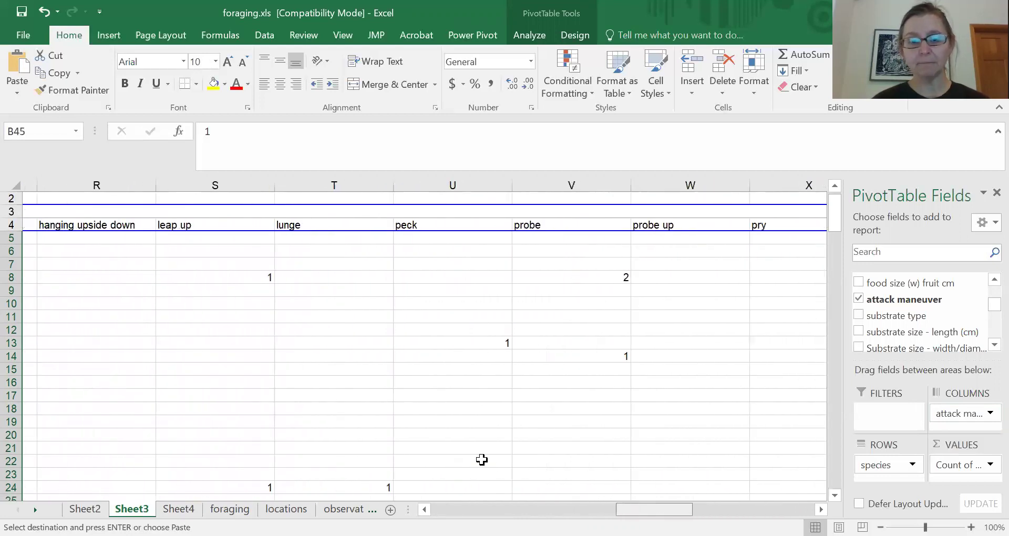
scroll(481, 459, "left", 2)
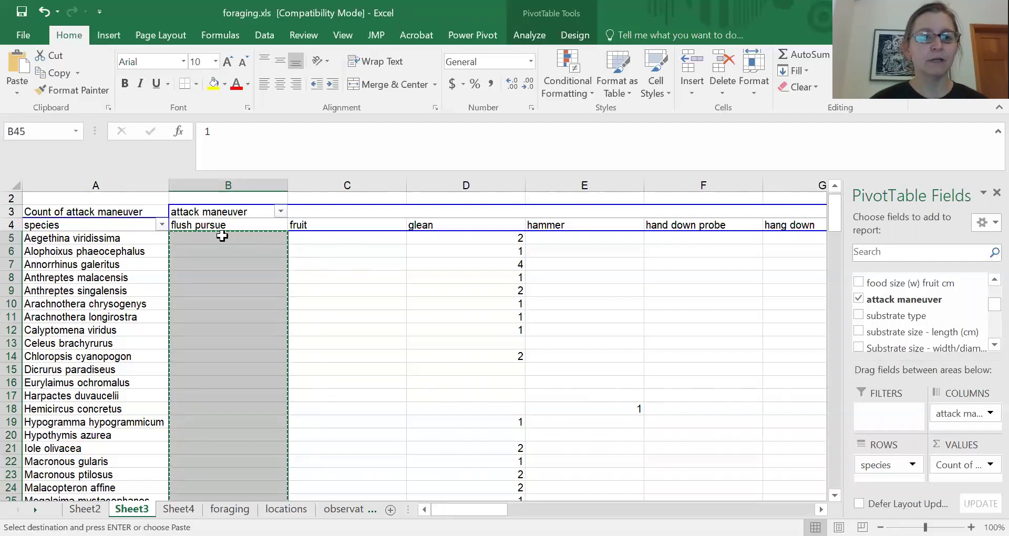
- Copy the PivotTable's maneuver headings and species counts in B4:AI45, leaving out the blank and grand total rows
left_click_drag(220, 226, 606, 394)
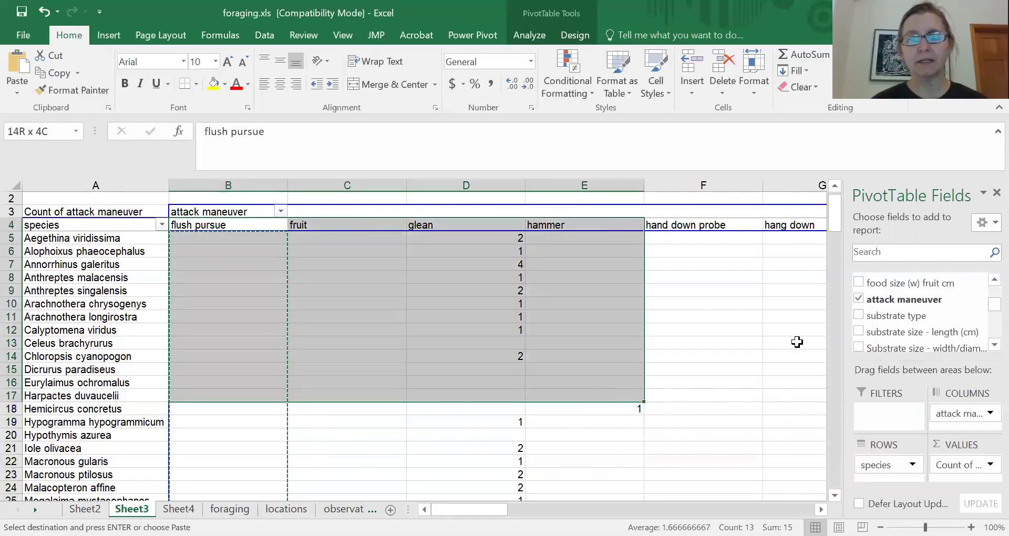
left_click_drag(797, 342, 811, 347)
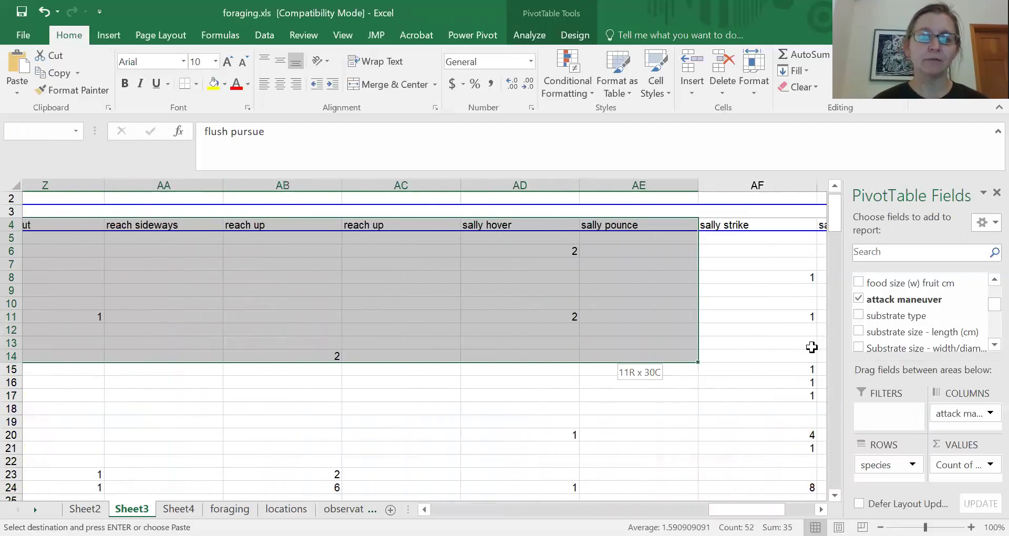
key("ctrl+shift+End")
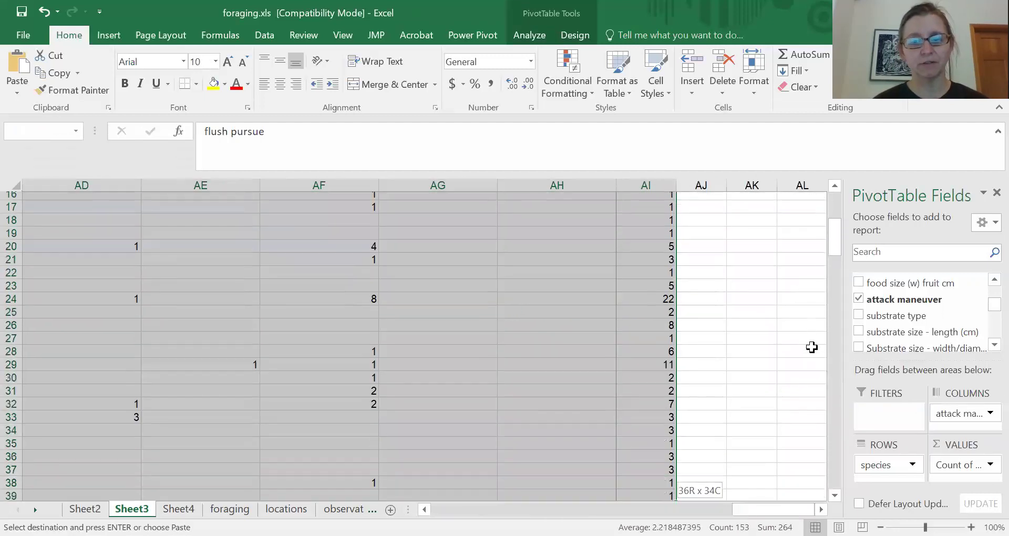
key("shift+Down")
key("shift+Down")
key("shift+Down")
key("shift+Down")
key("shift+Down")
key("shift+Down")
key("shift+Down")
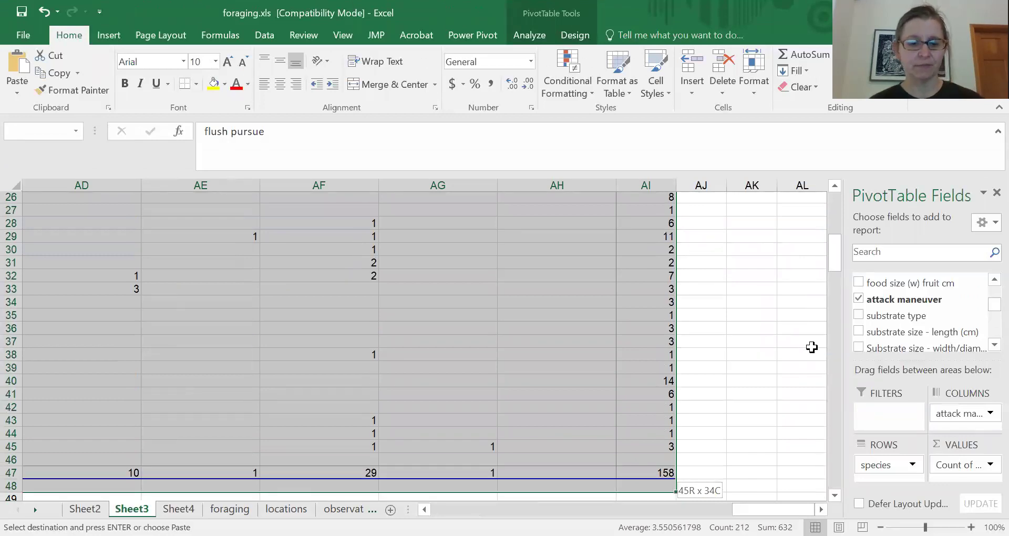
left_click(662, 432, "shift")
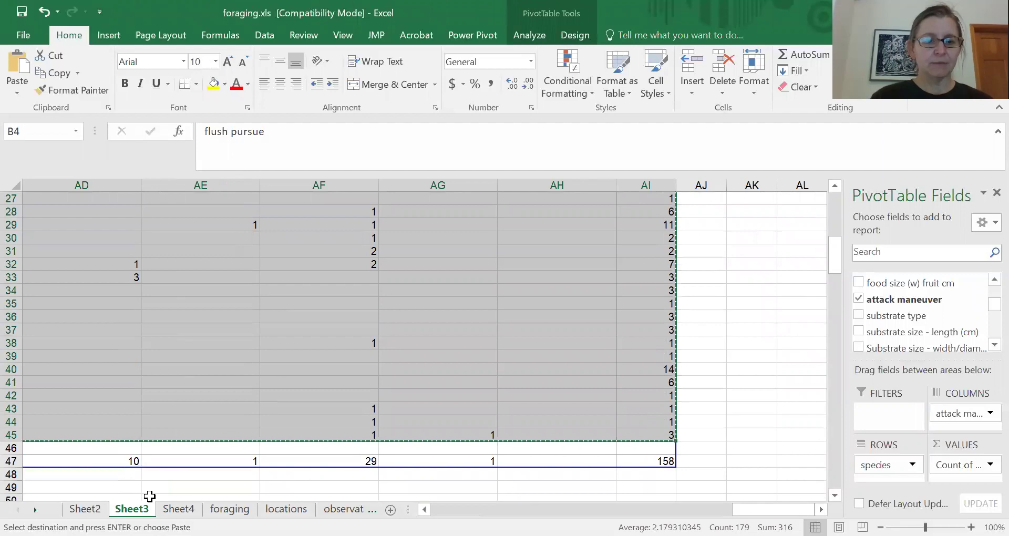
- Paste the copied maneuver headings and counts as values into Sheet4 starting at cell F1
left_click(178, 509)
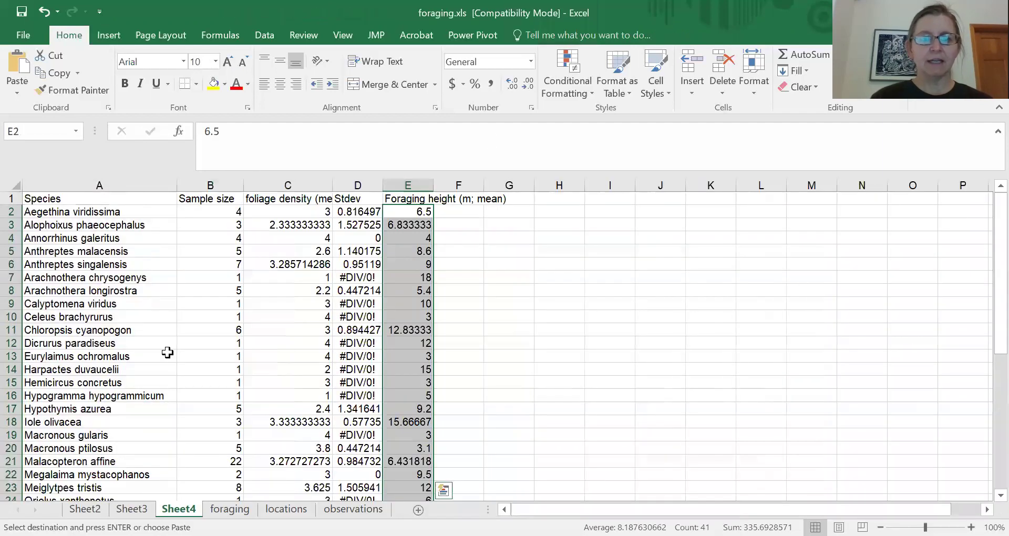
left_click(465, 200)
right_click(465, 200)
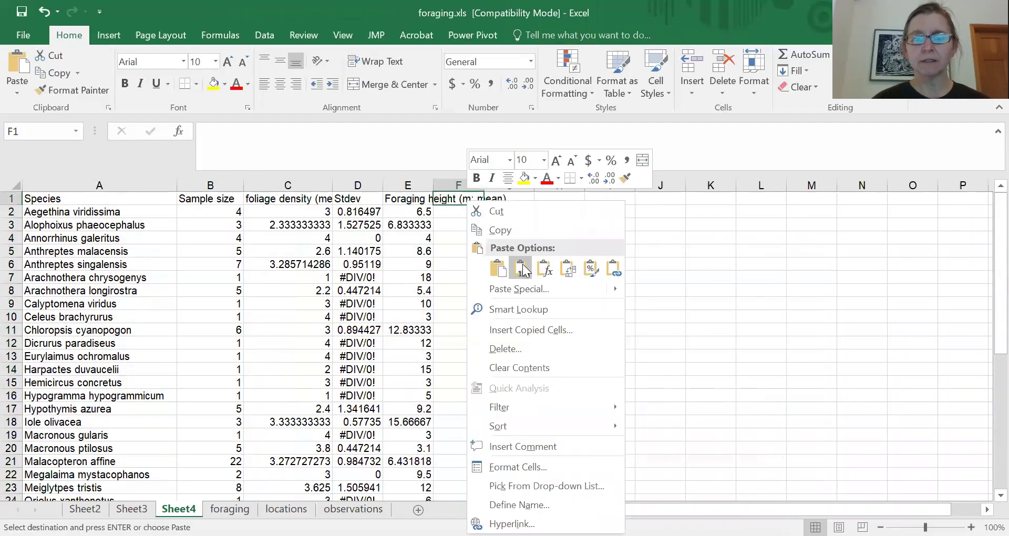
left_click(526, 265)
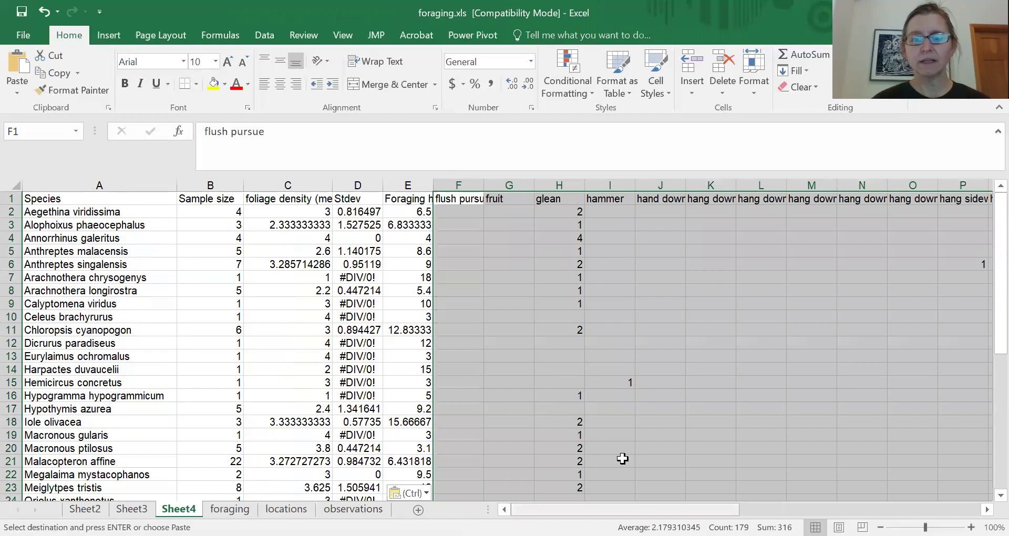
- Check the pasted maneuver counts in Sheet4 across all maneuver columns and down to the last species row
scroll(622, 459, "right", 6)
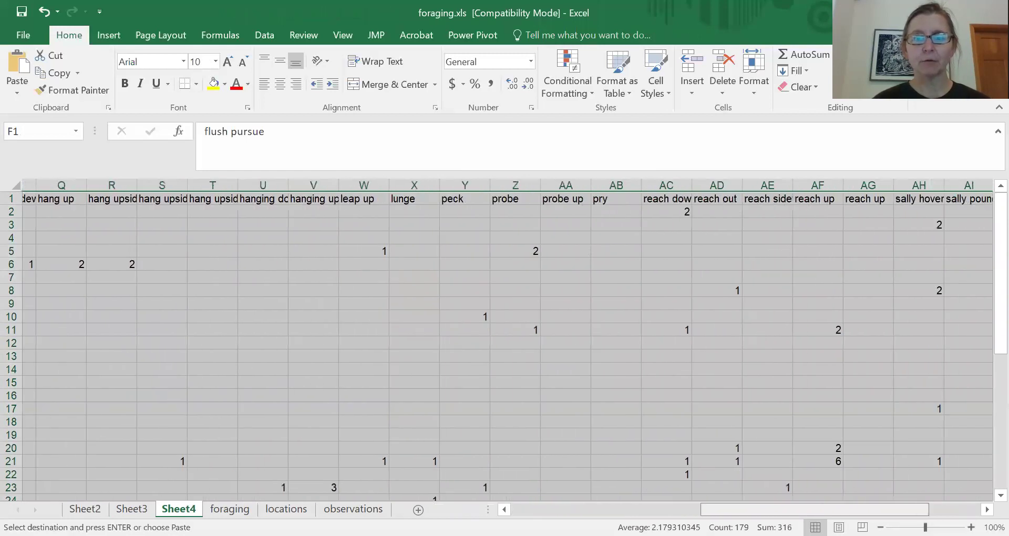
scroll(622, 459, "right", 2)
scroll(622, 458, "left", 8)
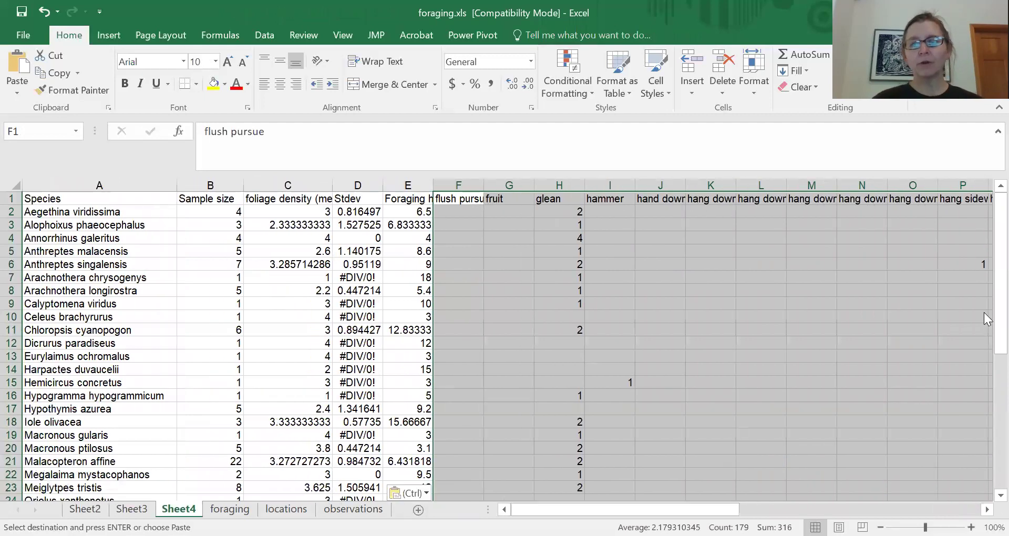
scroll(983, 271, "down", 3)
scroll(983, 366, "down", 3)
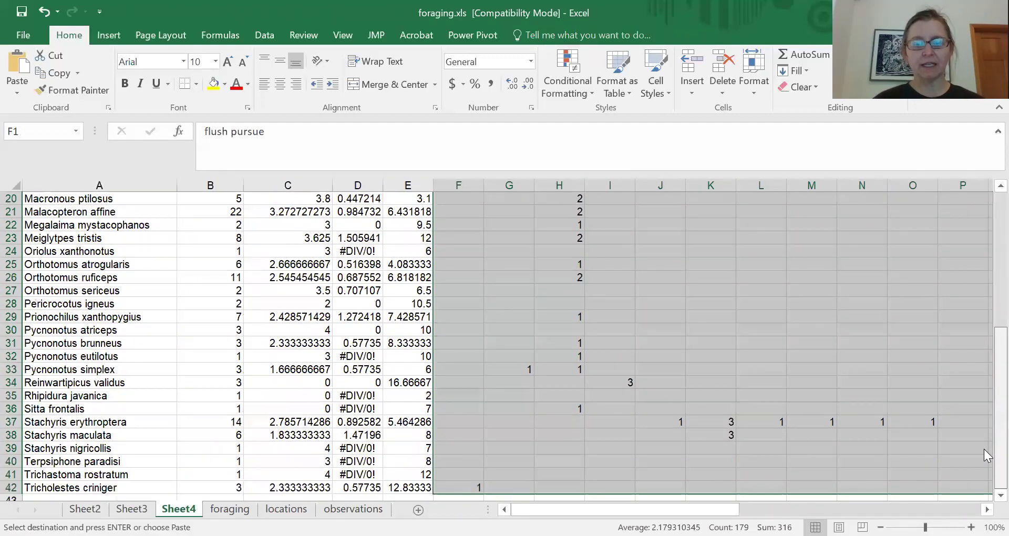
scroll(983, 289, "up", 7)
scroll(983, 349, "down", 6)
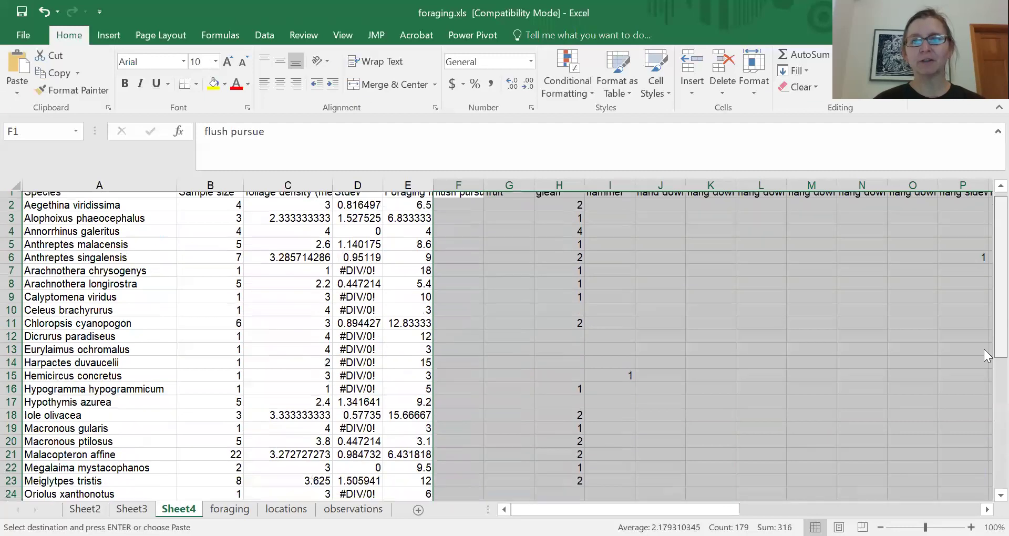
scroll(984, 420, "down", 1)
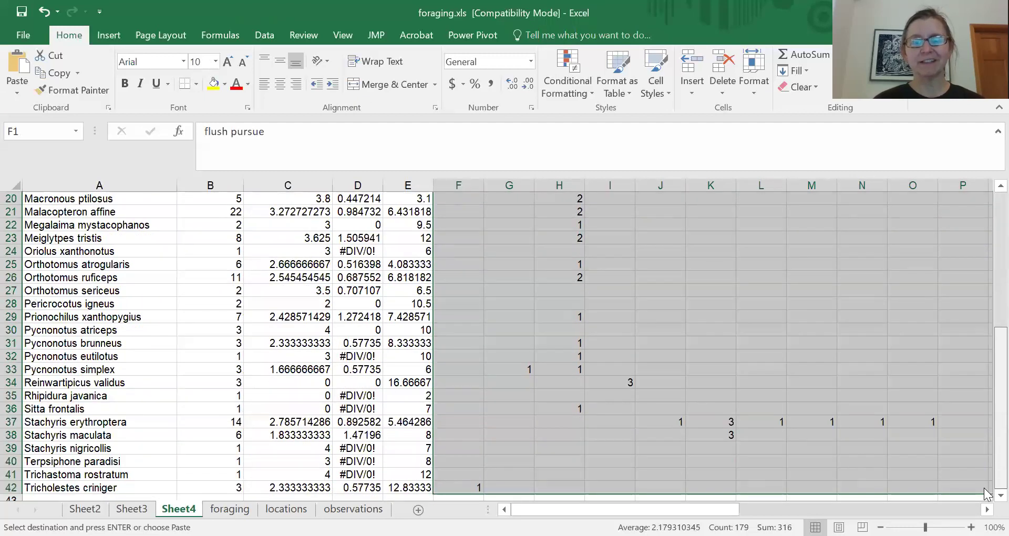
scroll(983, 354, "up", 6)
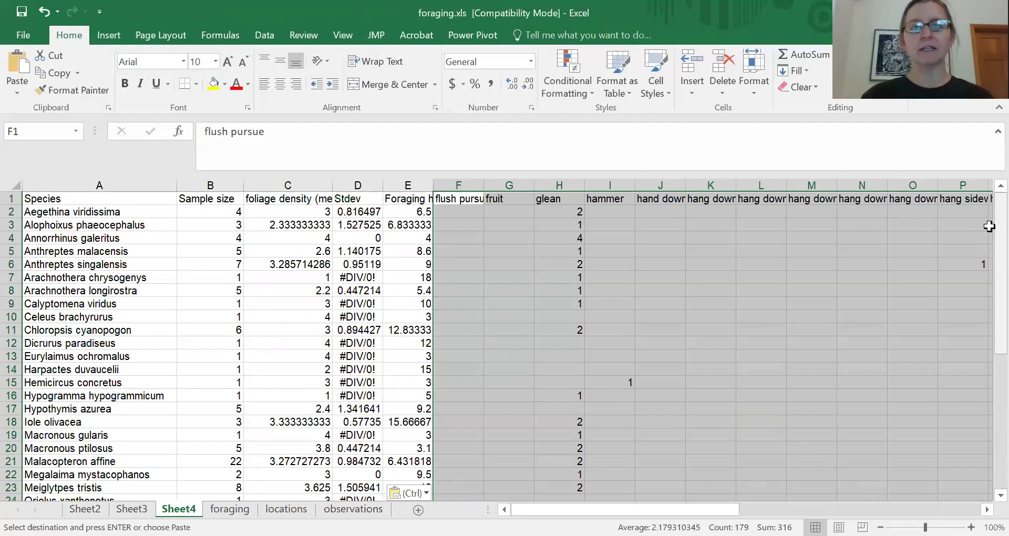
- Select maneuver columns F through AK in Sheet4 and examine the individual categories across to the Grand Total column
left_click(469, 186)
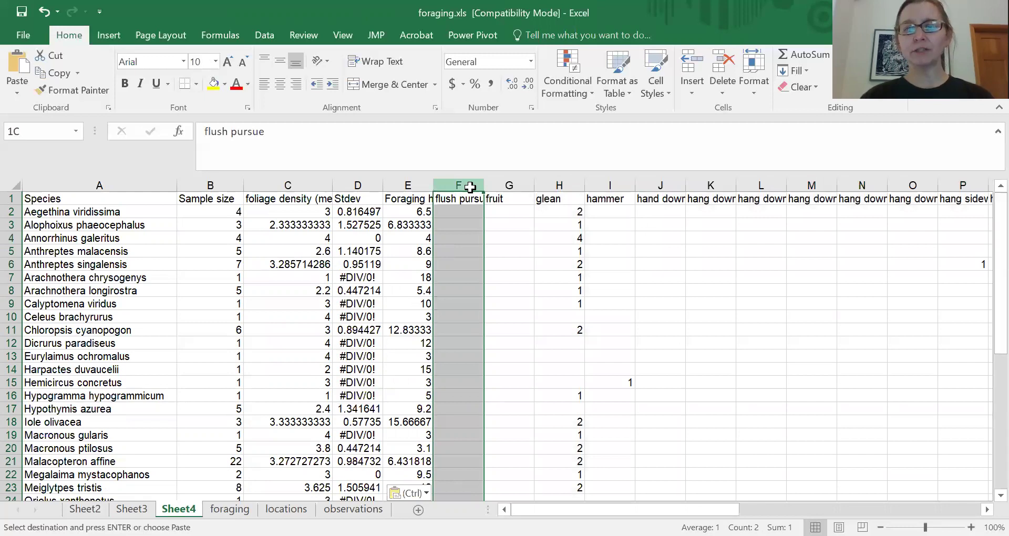
left_click_drag(470, 187, 806, 198)
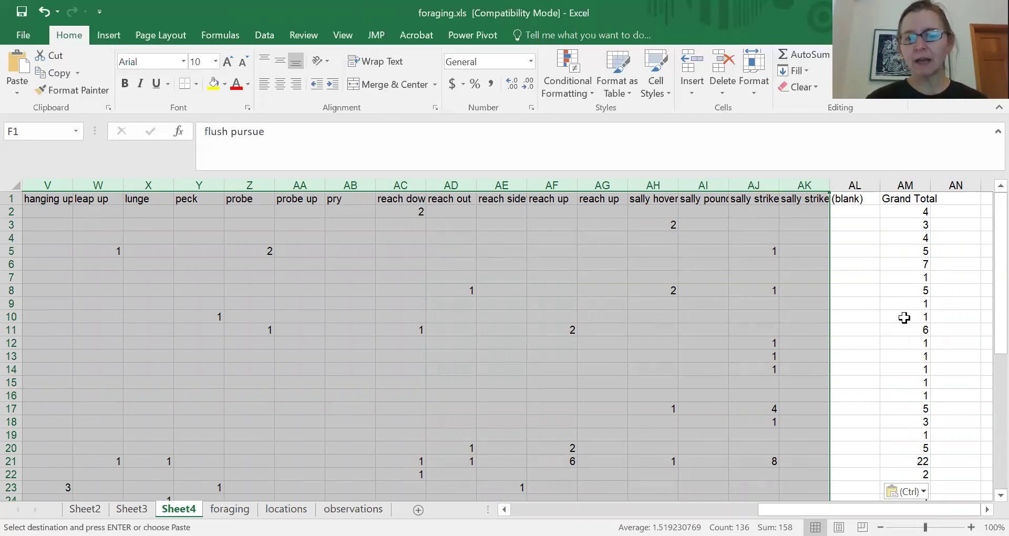
scroll(903, 317, "left", 3)
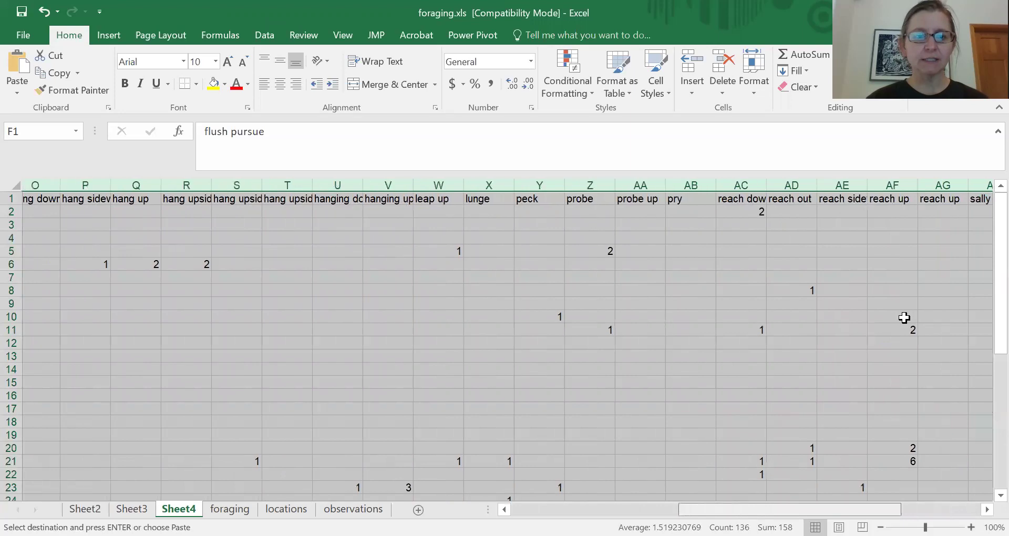
scroll(903, 317, "left", 5)
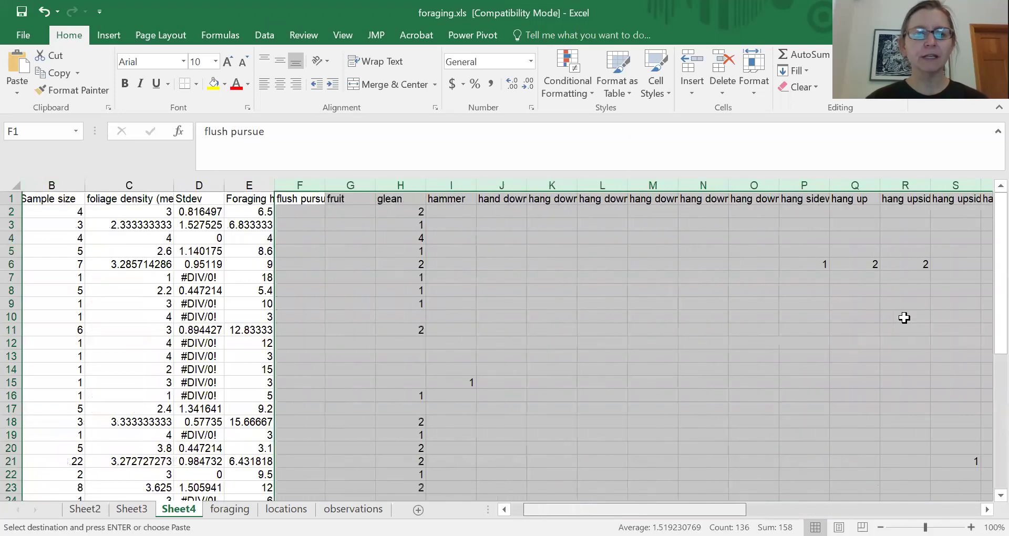
left_click(417, 212)
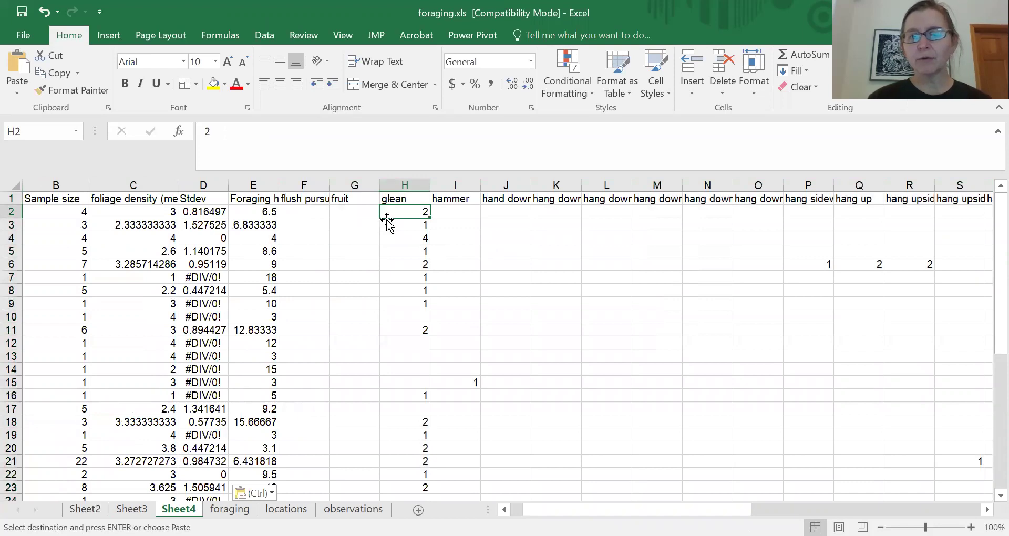
scroll(604, 421, "right", 2)
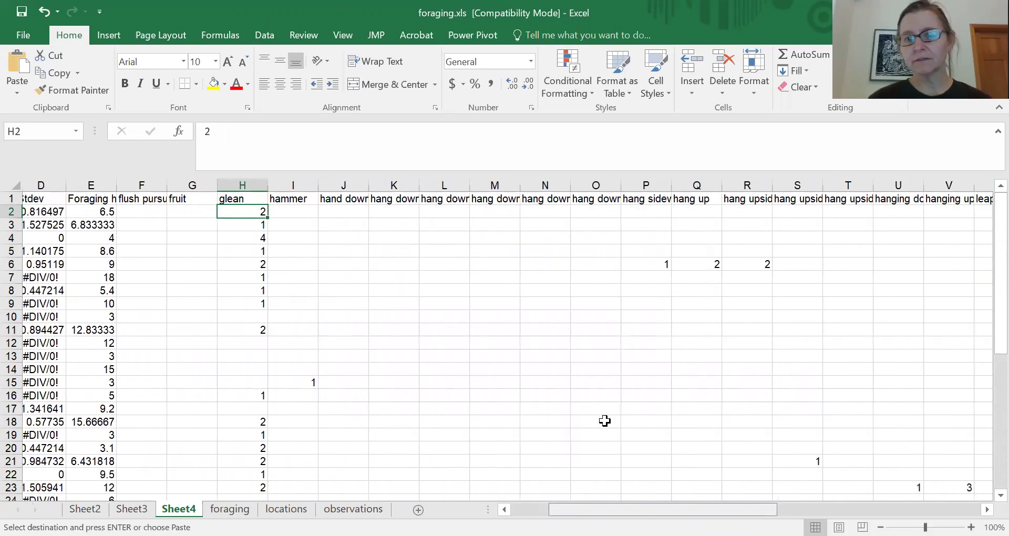
left_click_drag(746, 509, 986, 509)
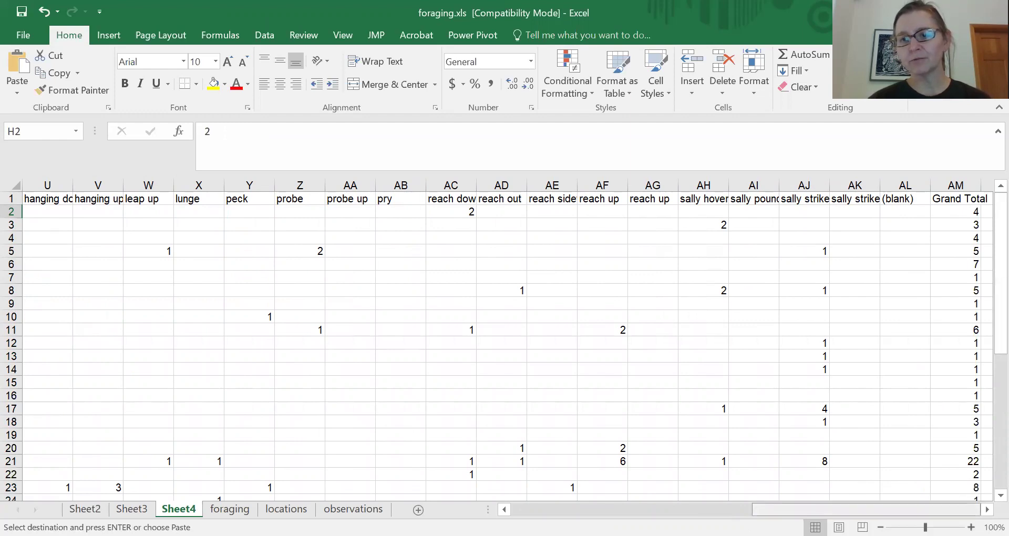
scroll(507, 341, "left", 2)
scroll(508, 341, "left", 4)
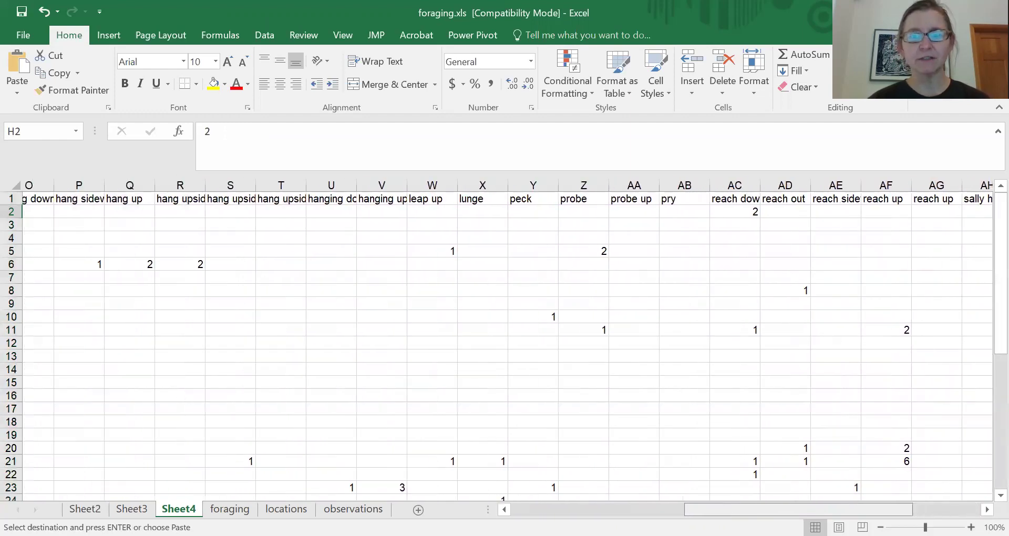
scroll(507, 341, "left", 10)
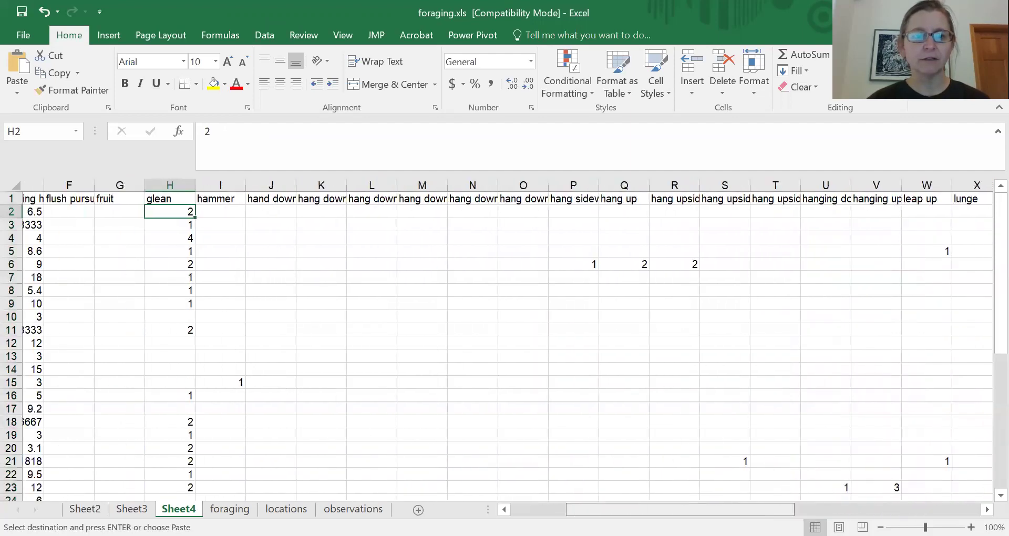
scroll(508, 342, "left", 4)
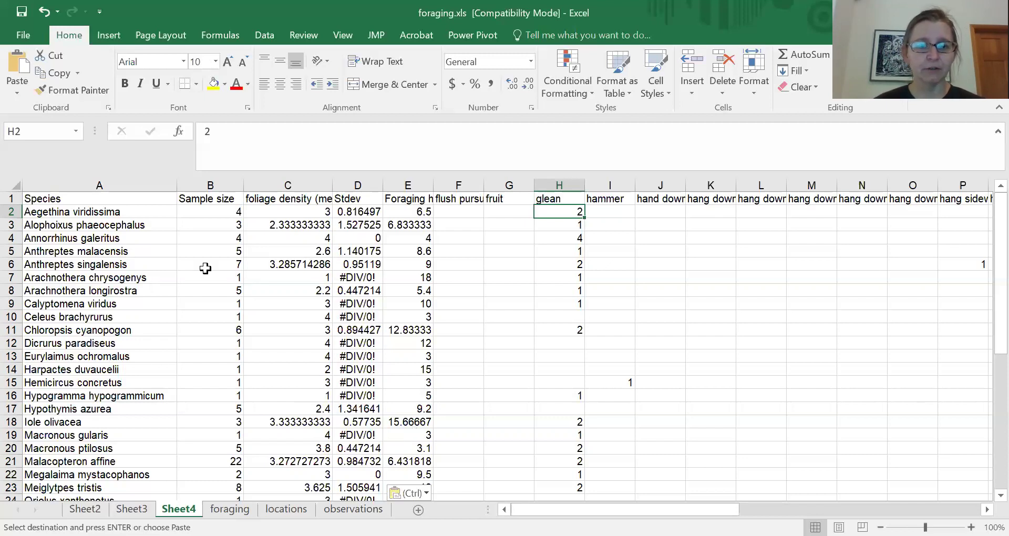
- Delete the Stdev column (column D) from Sheet4
left_click(359, 182)
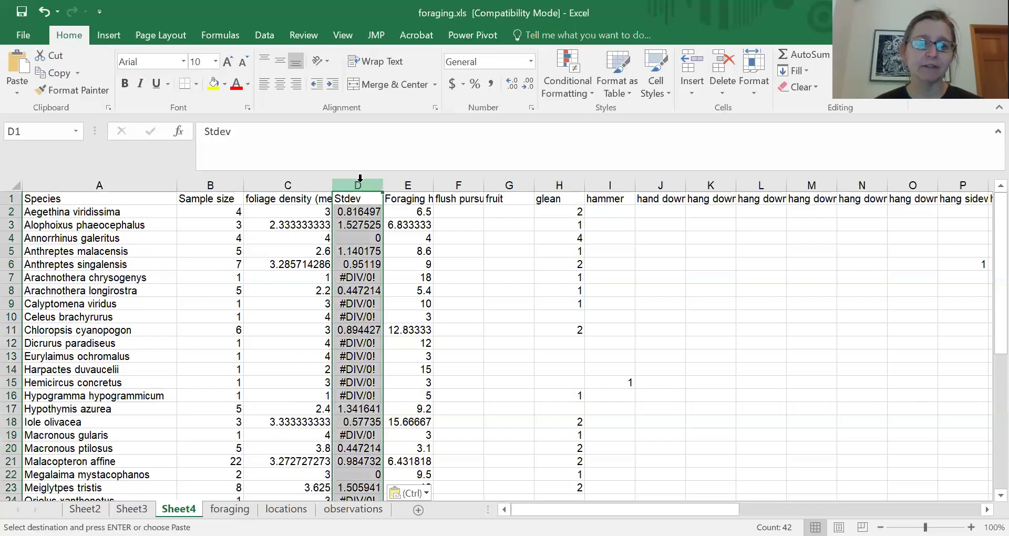
right_click(360, 178)
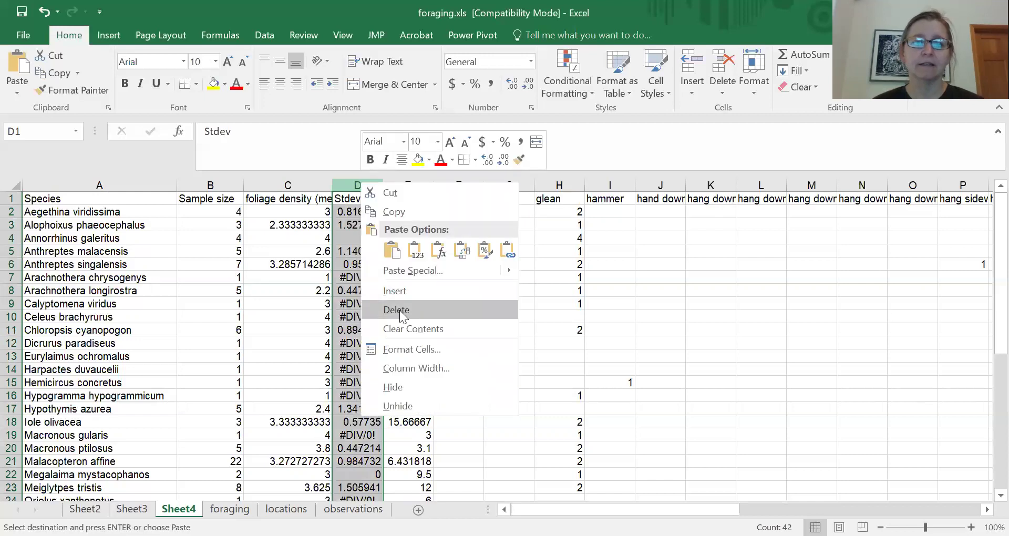
left_click(399, 310)
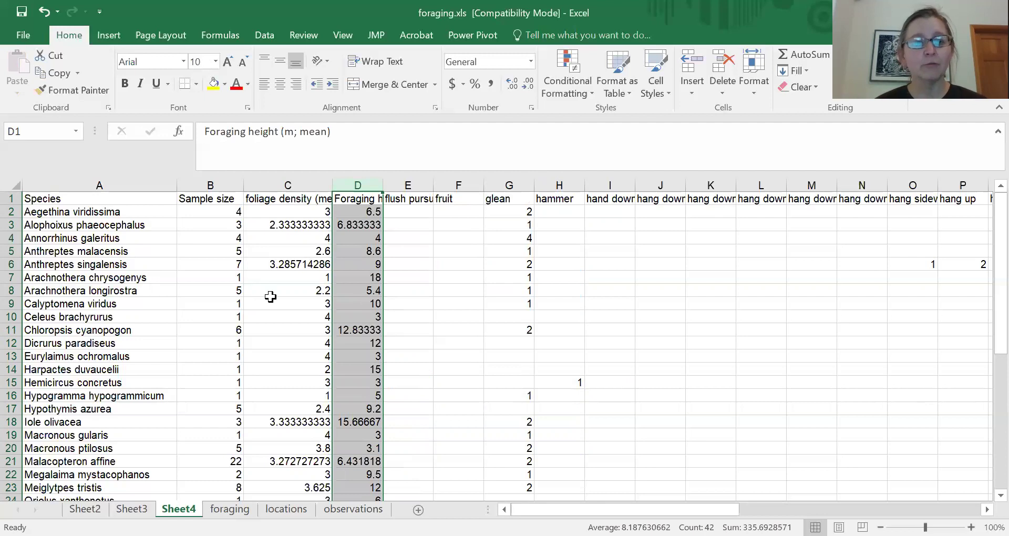
- Format the foliage density and foraging height values in C2:D42 as numbers with 1 decimal place
left_click(203, 181)
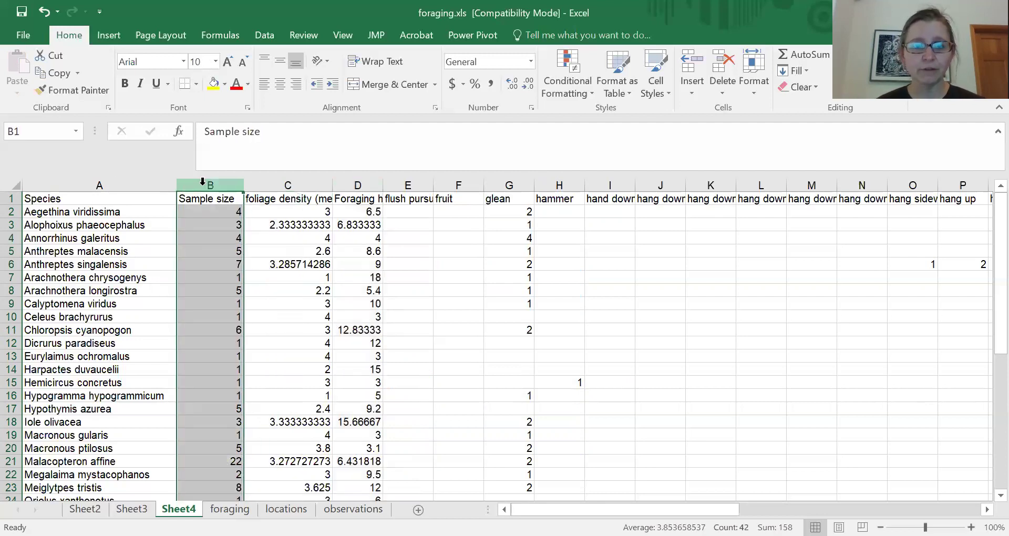
left_click(279, 198)
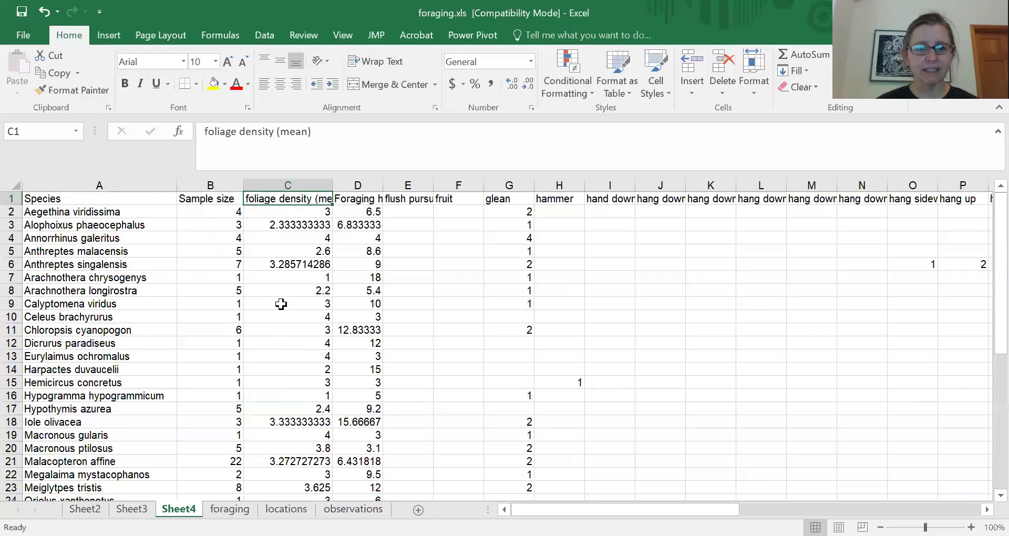
left_click(312, 224)
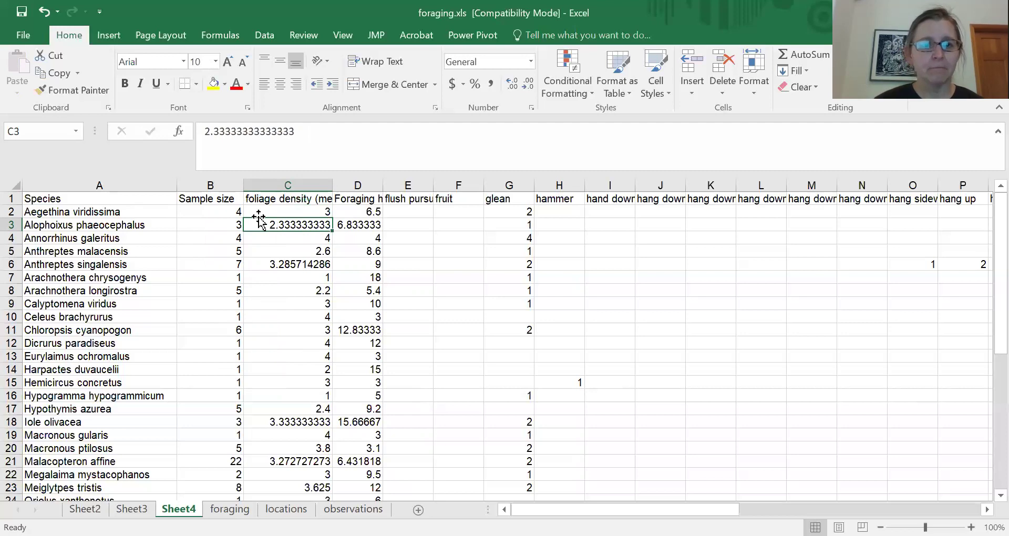
left_click(282, 210)
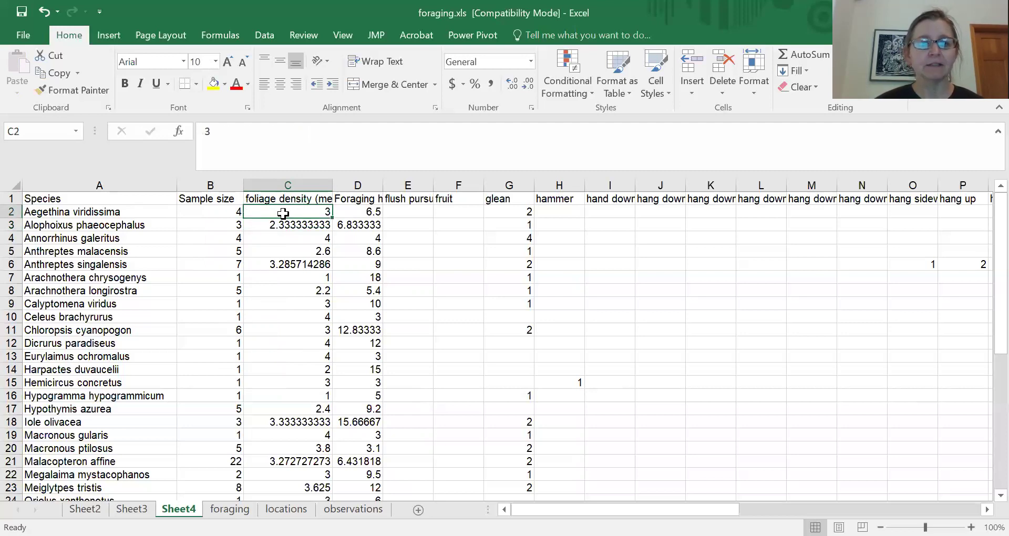
left_click_drag(284, 213, 344, 445)
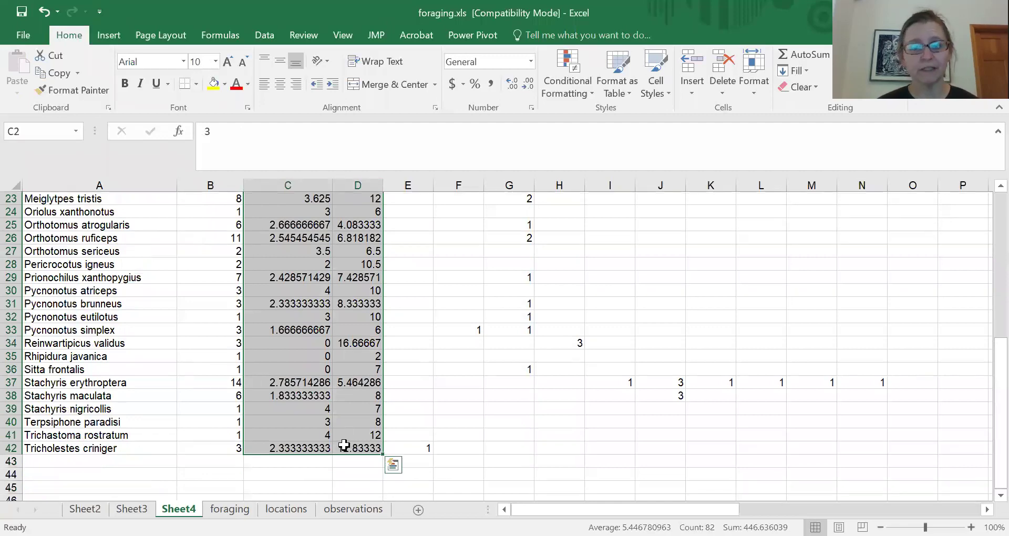
right_click(344, 445)
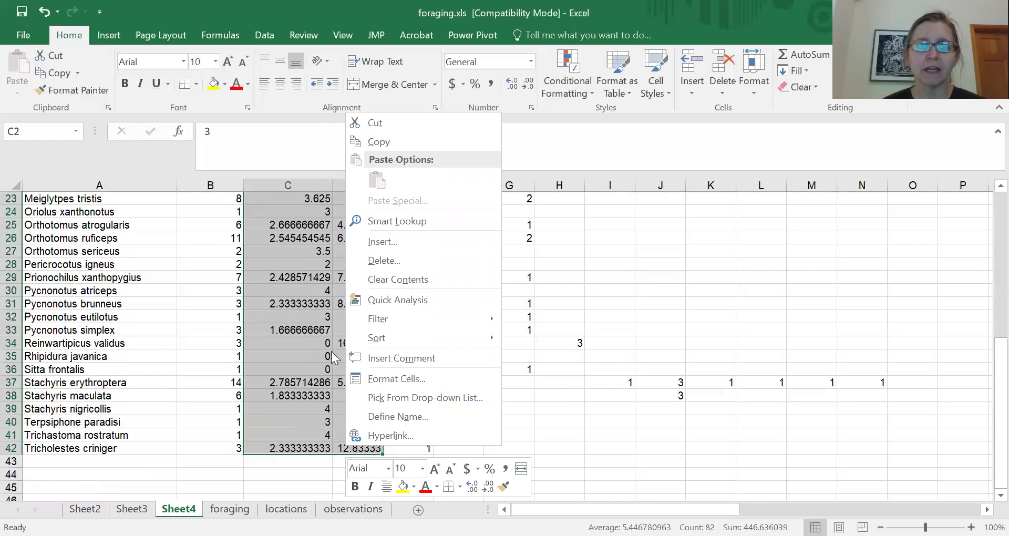
mouse_move(426, 319)
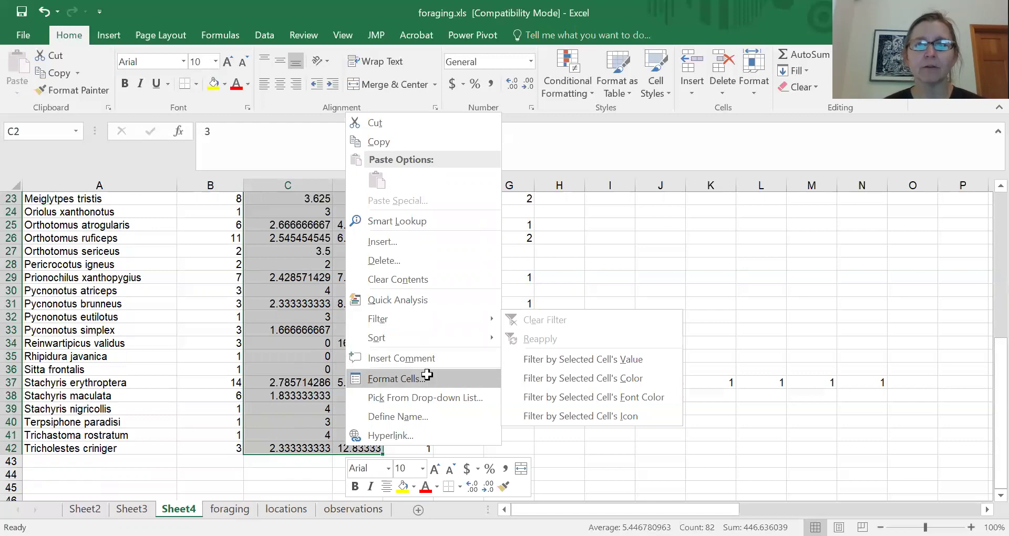
scroll(427, 375, "up", 7)
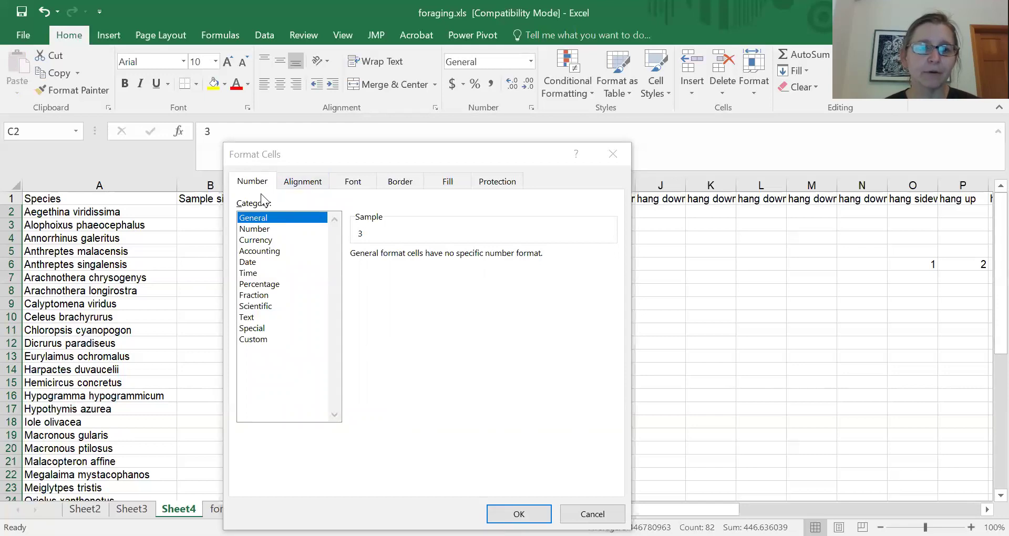
left_click(257, 228)
left_click(456, 258)
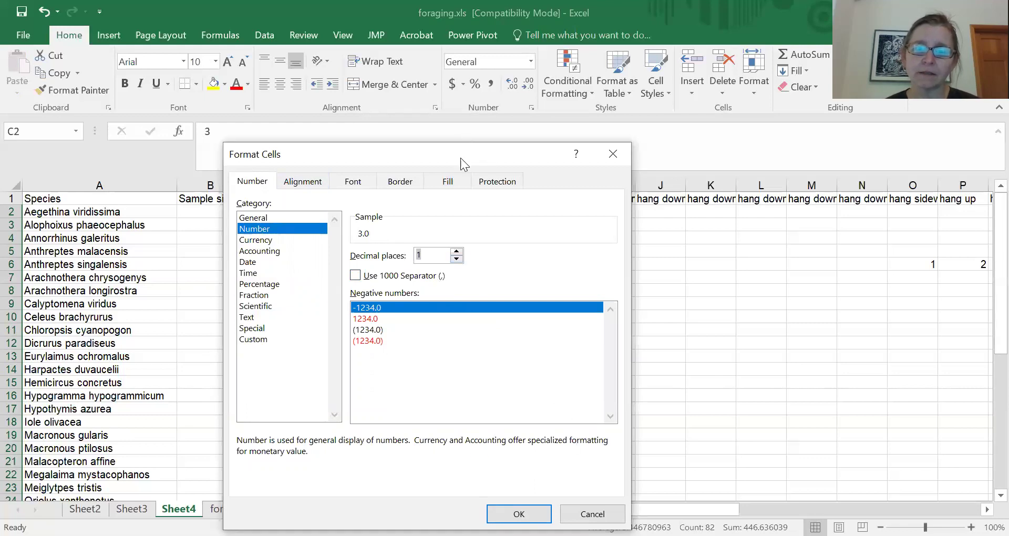
left_click_drag(460, 158, 452, 71)
left_click(505, 430)
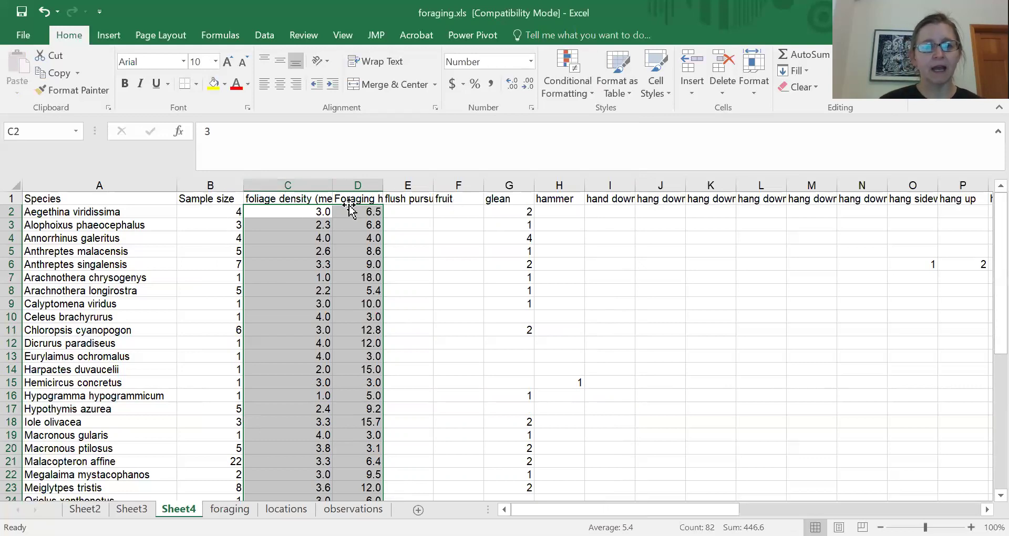
- Narrow the Sample size, foliage density and Foraging height columns (B to D) to one uniform width just wide enough for their values
left_click(206, 182)
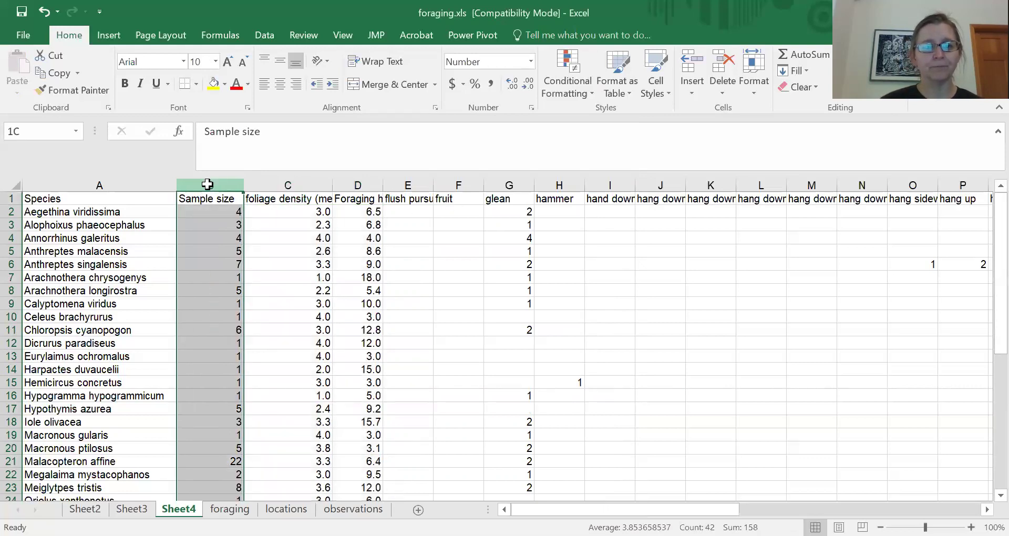
left_click_drag(245, 185, 357, 184)
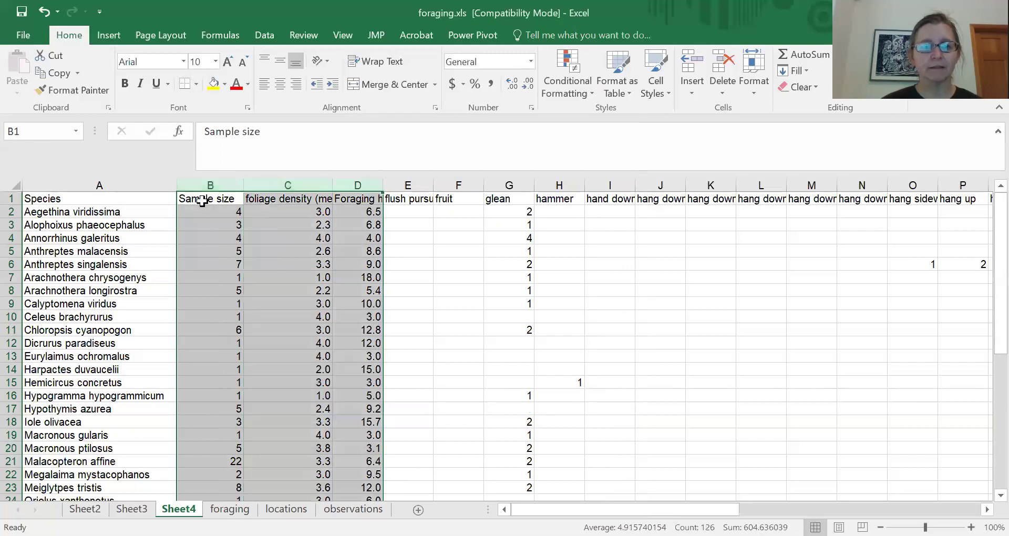
left_click_drag(242, 183, 209, 190)
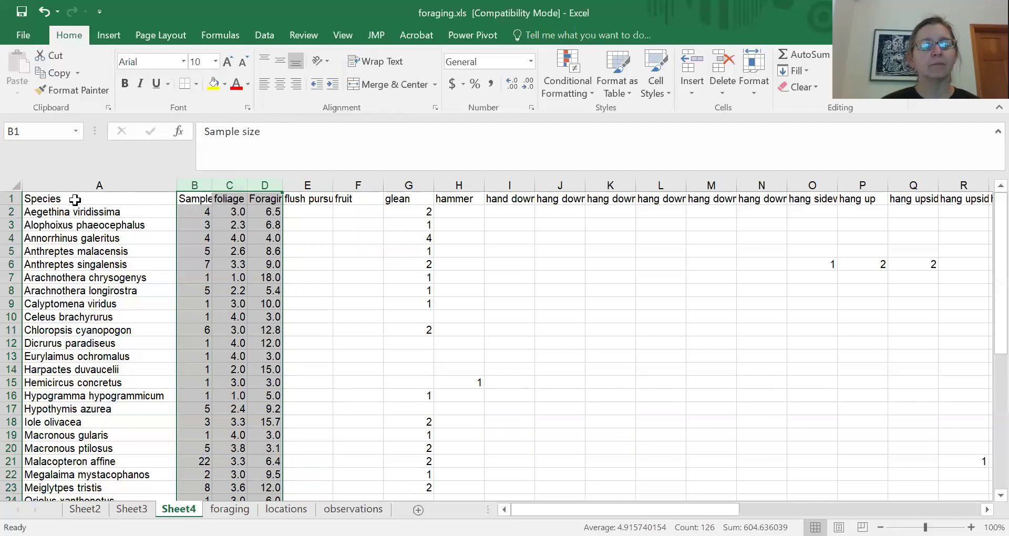
- Make the headings in A1:D1 bold and wrap their text
left_click_drag(74, 200, 251, 198)
key("ctrl+b")
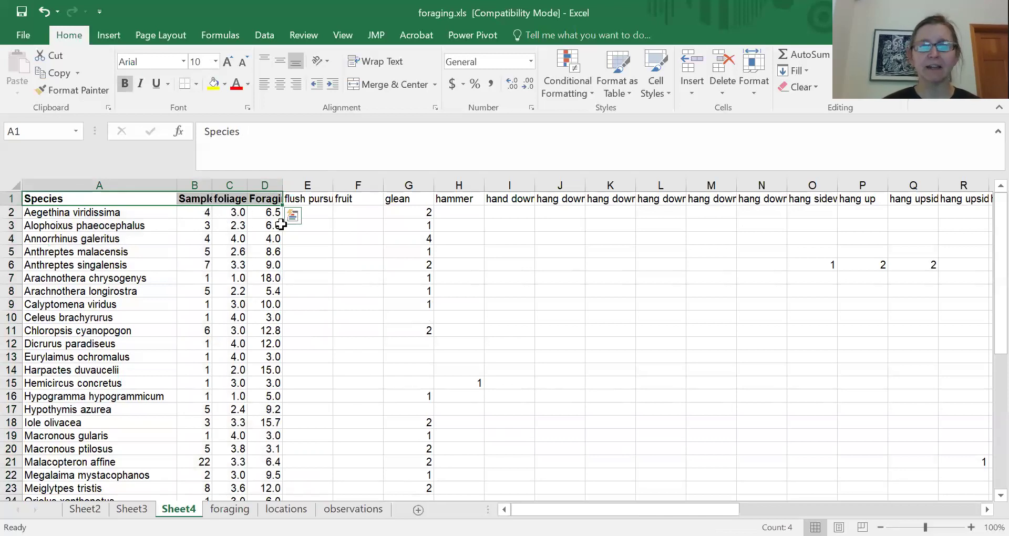
right_click(197, 197)
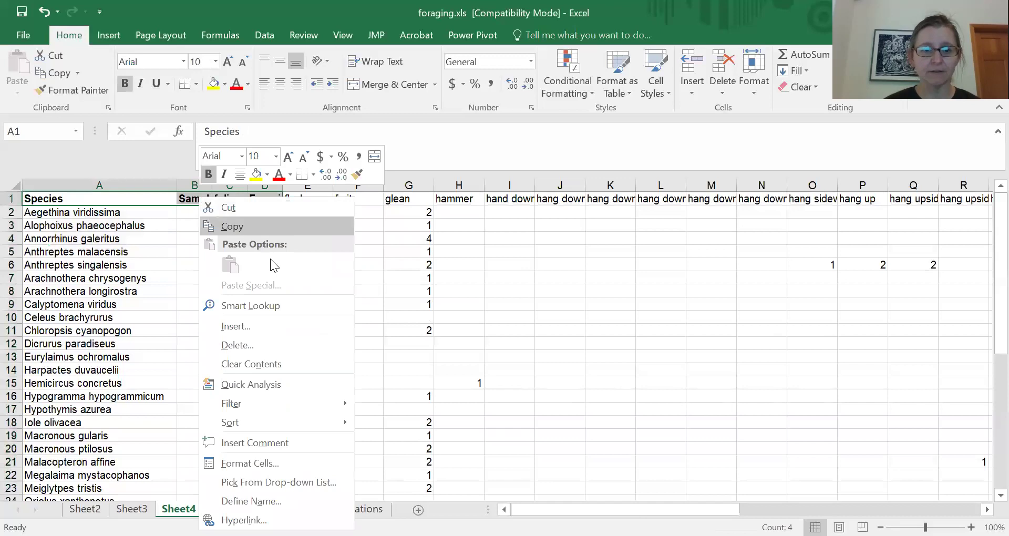
left_click(278, 464)
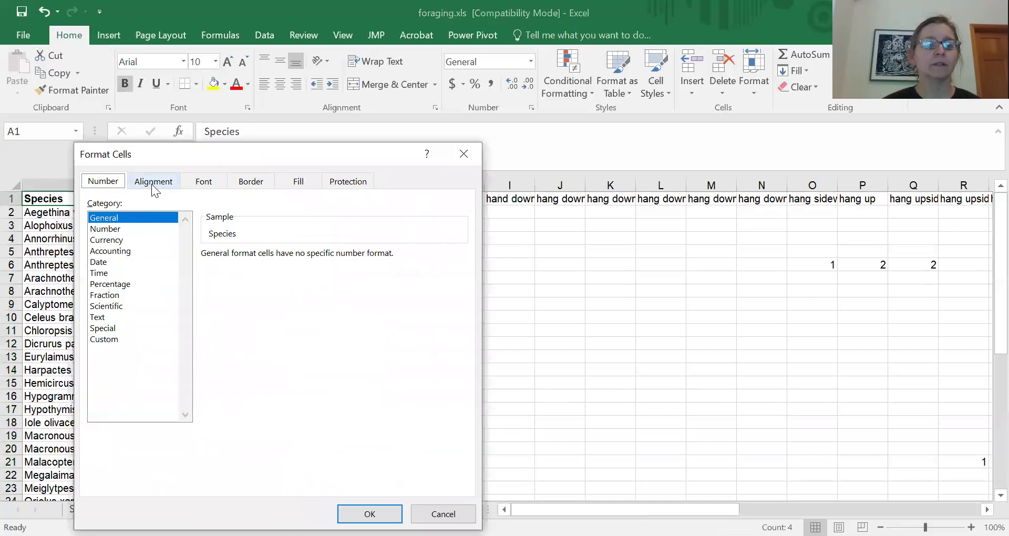
left_click(152, 182)
left_click(100, 326)
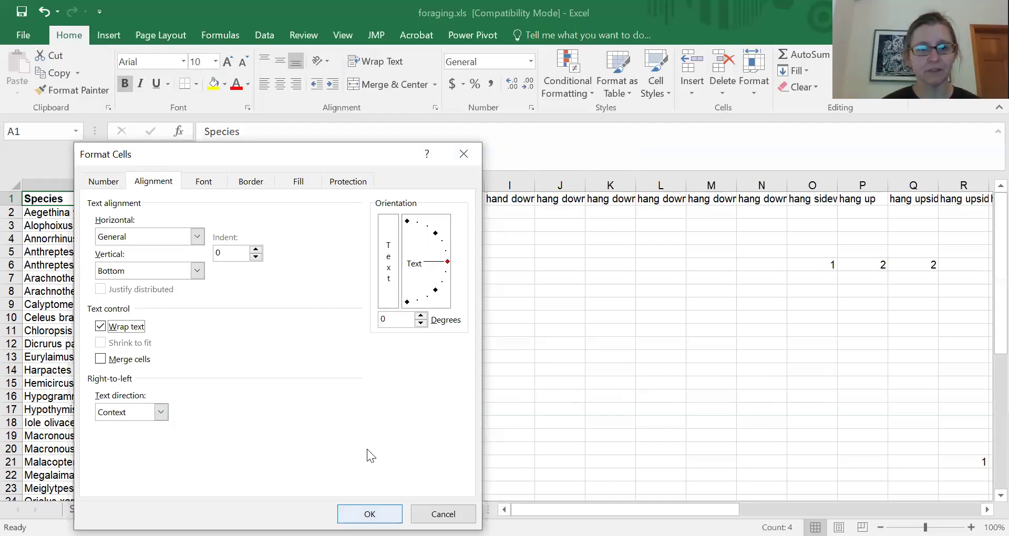
key("Return")
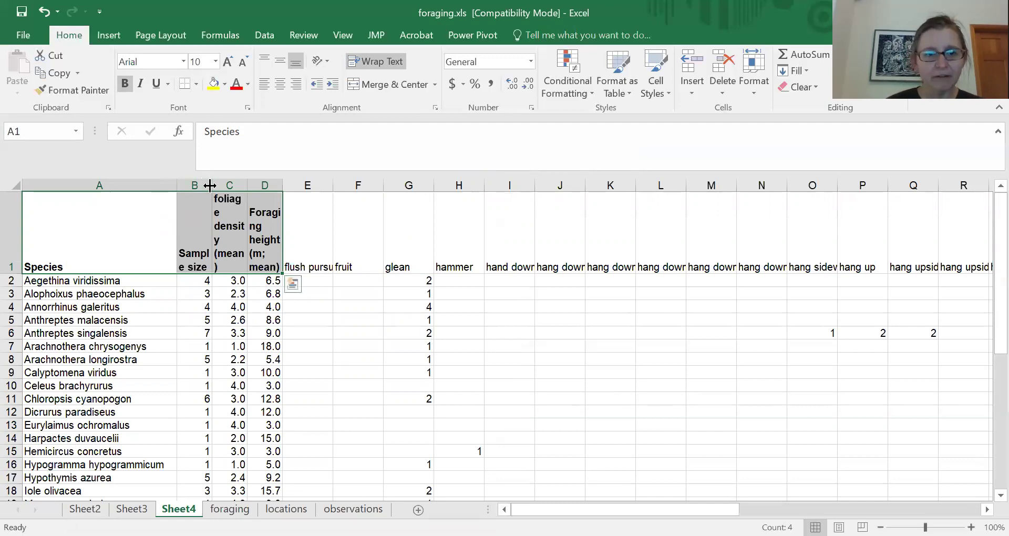
- Widen column B slightly and columns C and D equally so their wrapped headings break only between whole words
left_click_drag(210, 185, 217, 185)
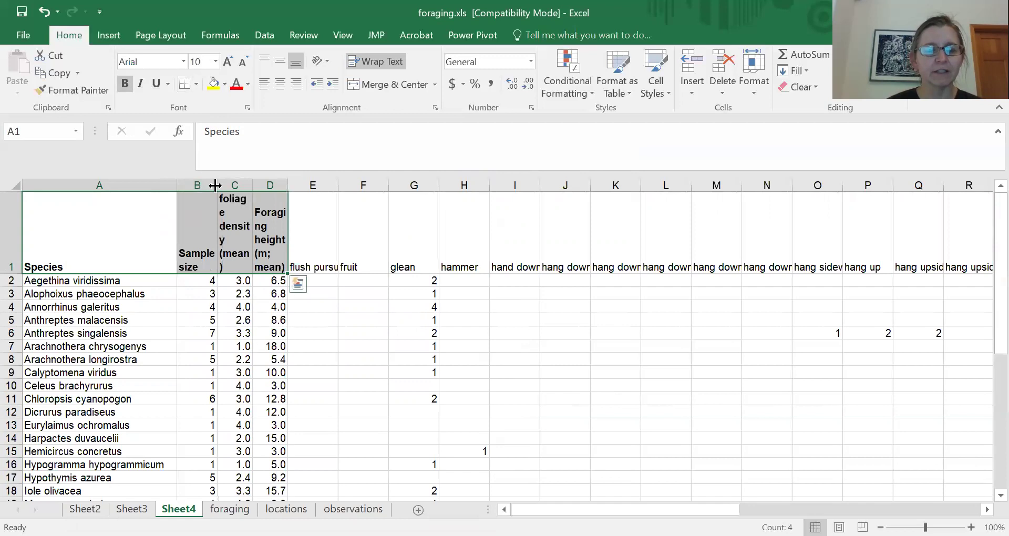
left_click(231, 185)
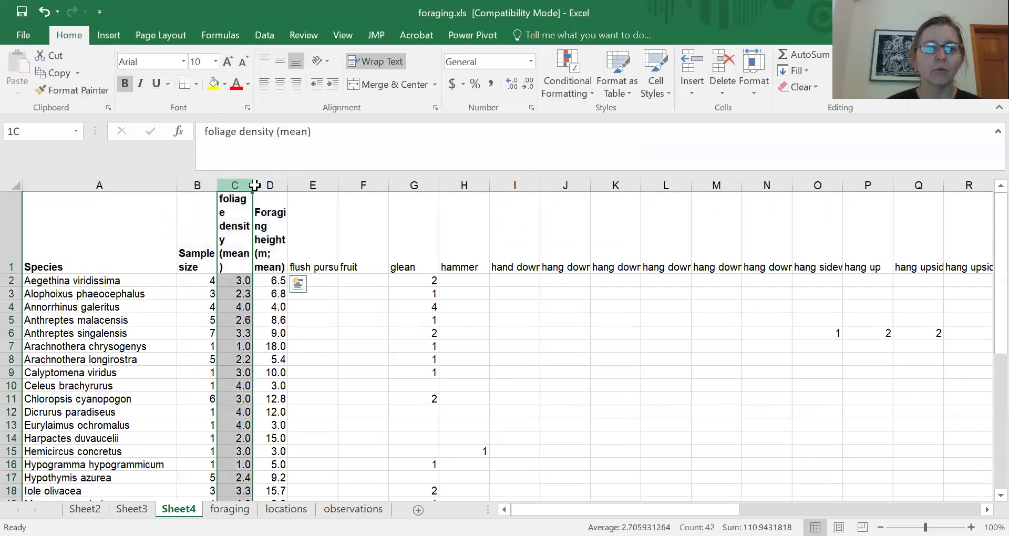
left_click_drag(254, 185, 306, 185)
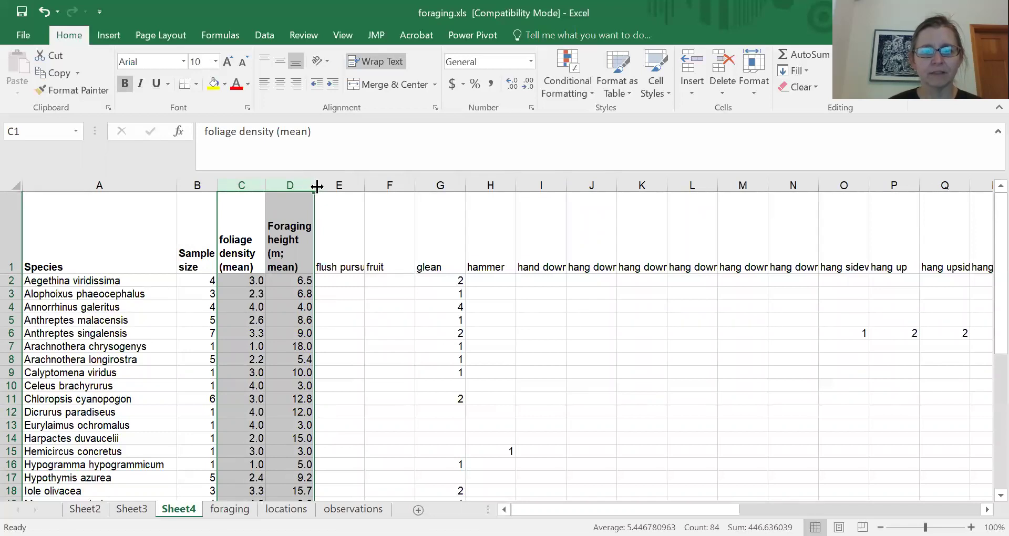
left_click_drag(317, 186, 322, 182)
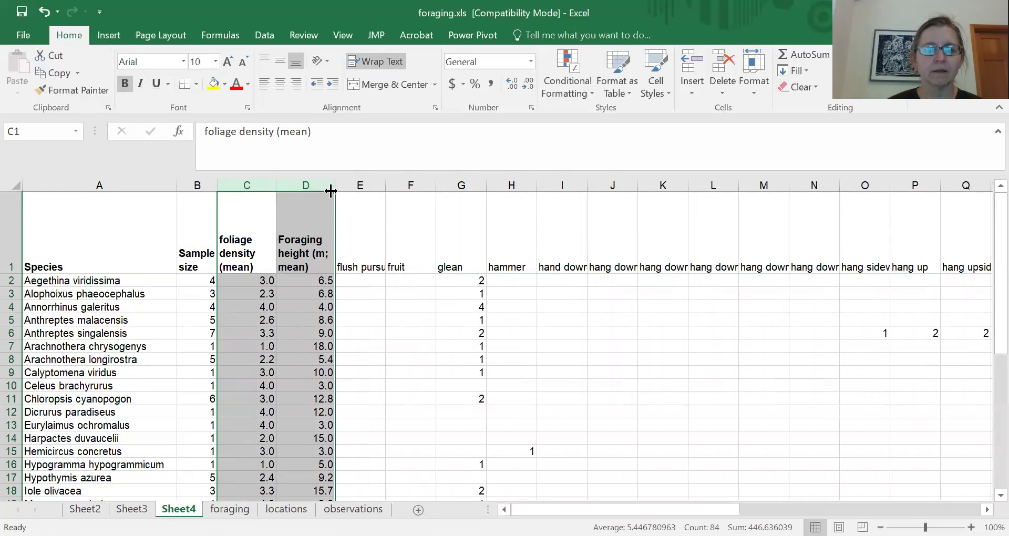
left_click(196, 250)
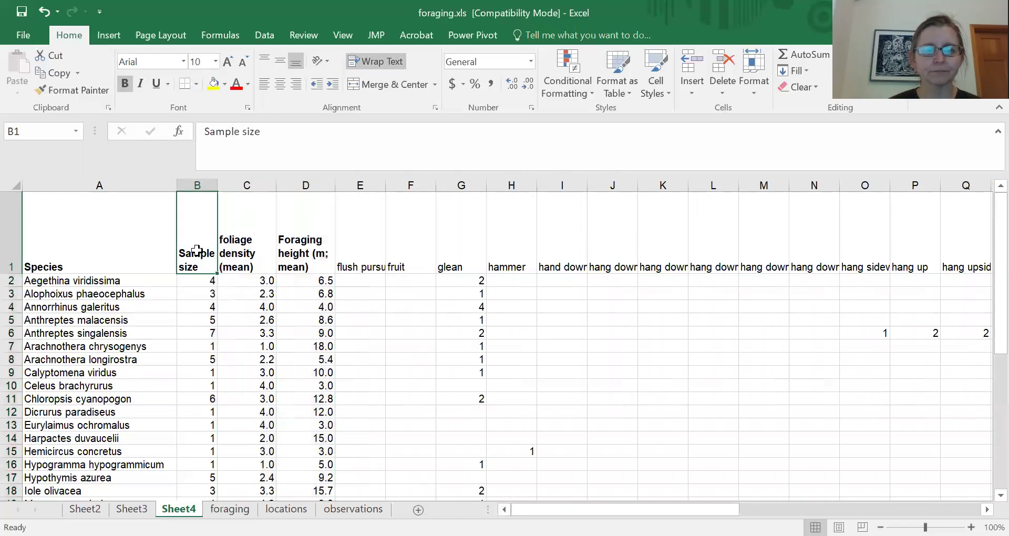
- Turn on text wrapping for the maneuver columns E through AJ
left_click(357, 237)
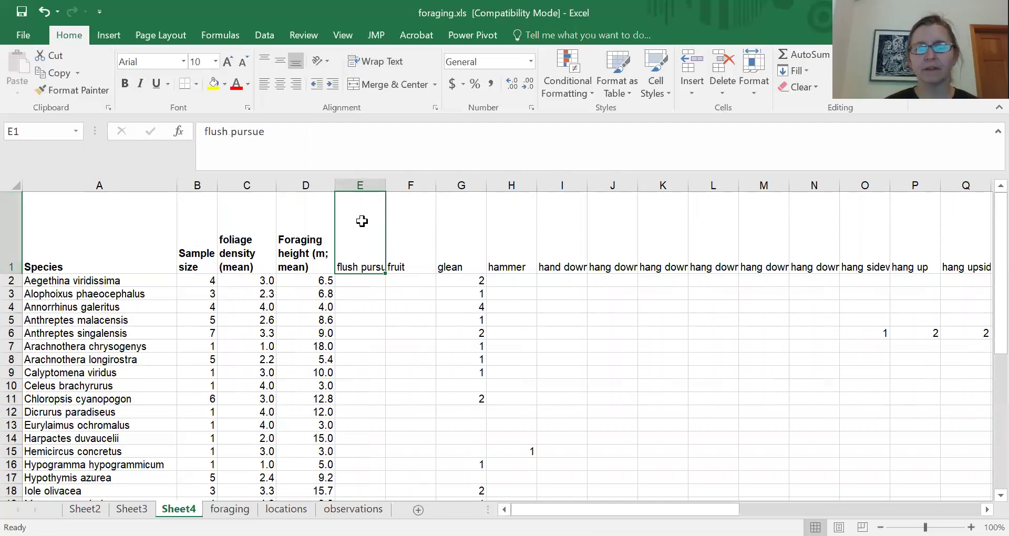
left_click_drag(361, 179, 724, 159)
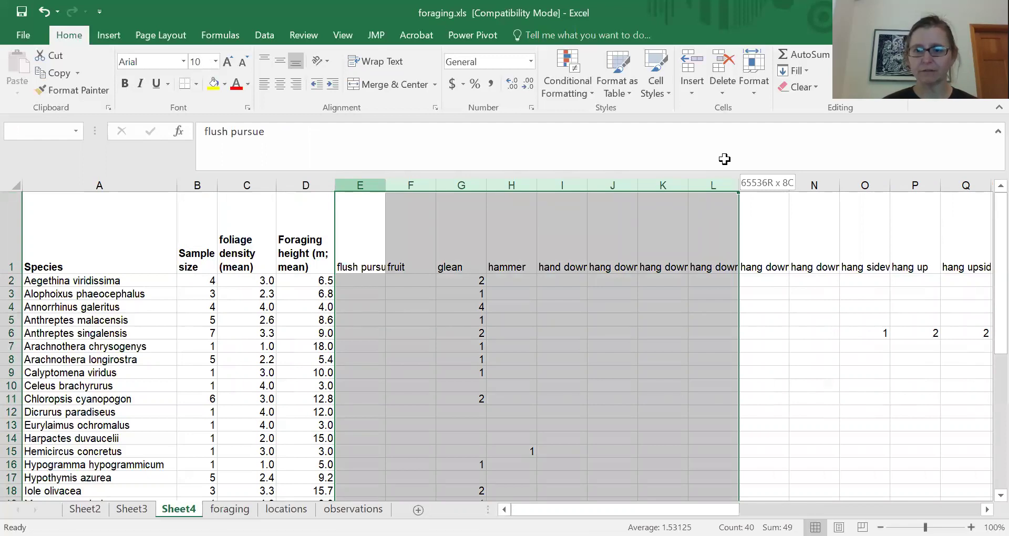
left_click_drag(724, 159, 759, 216)
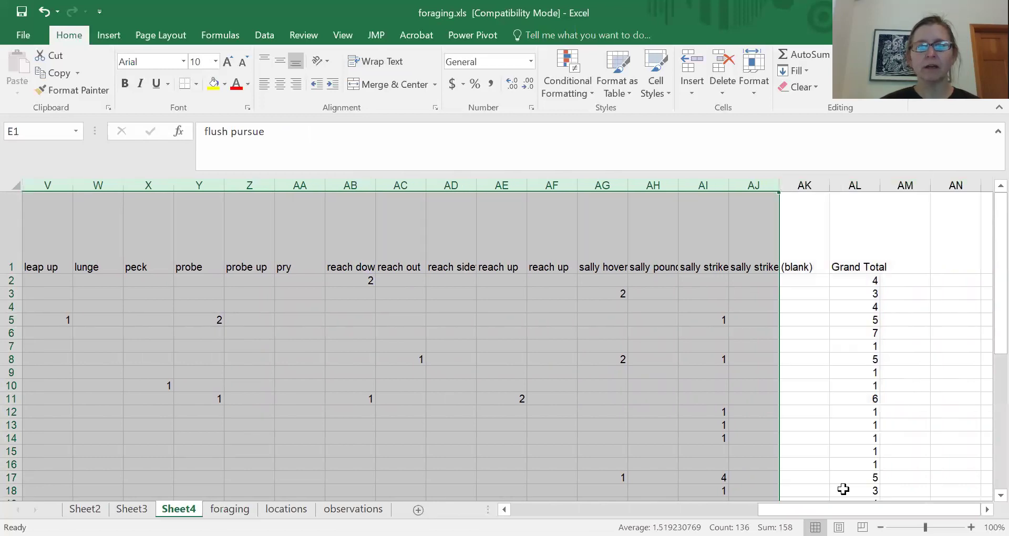
scroll(842, 489, "left", 10)
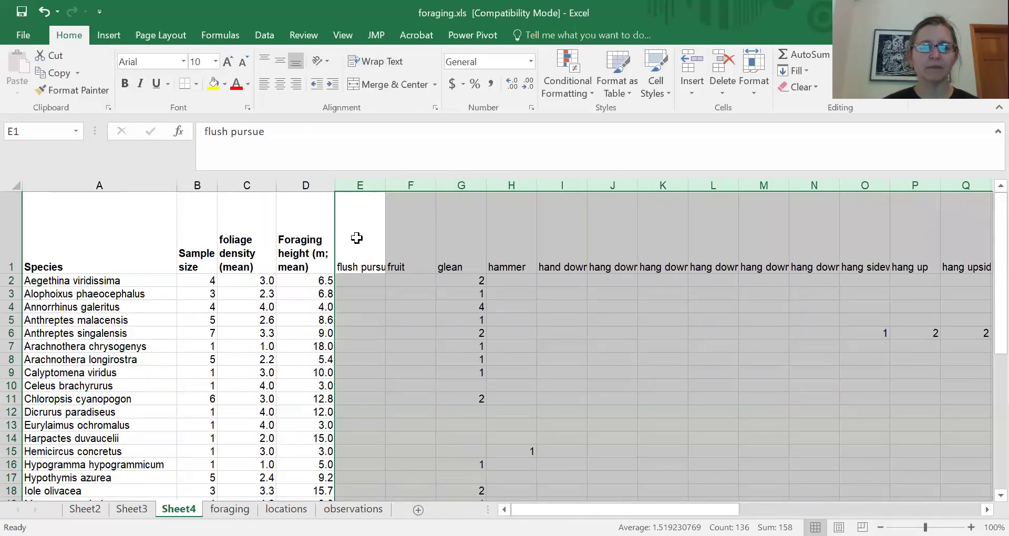
right_click(357, 238)
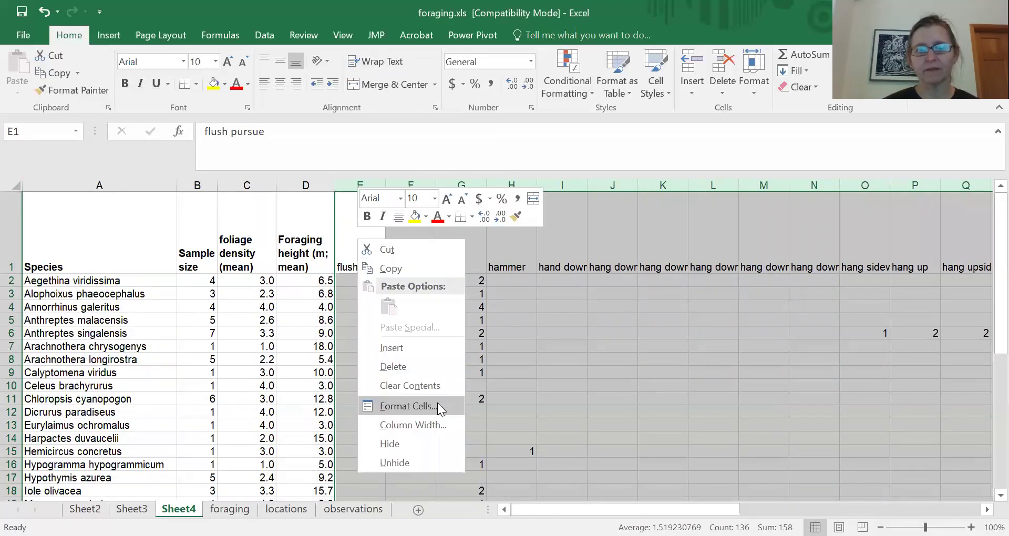
left_click(437, 402)
left_click(273, 327)
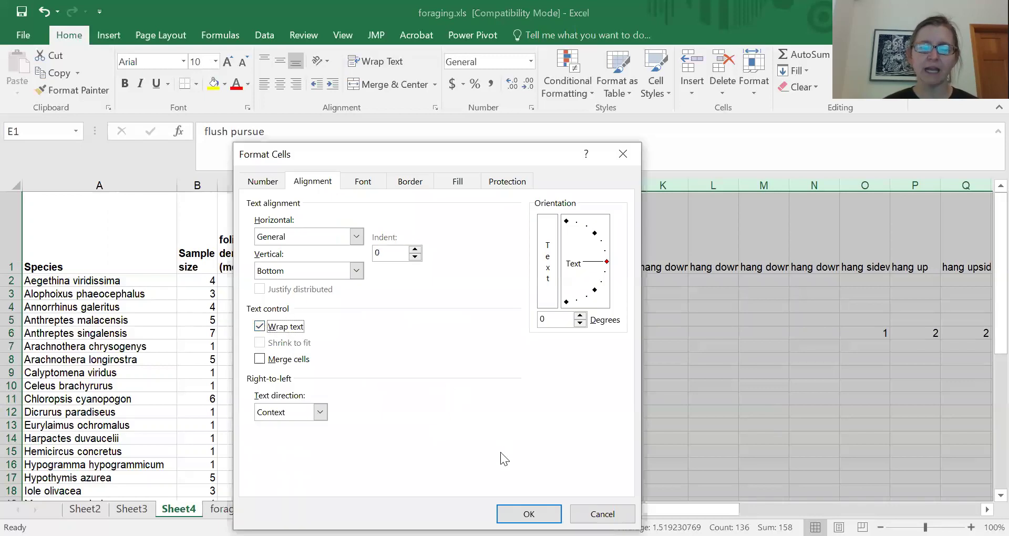
key("Return")
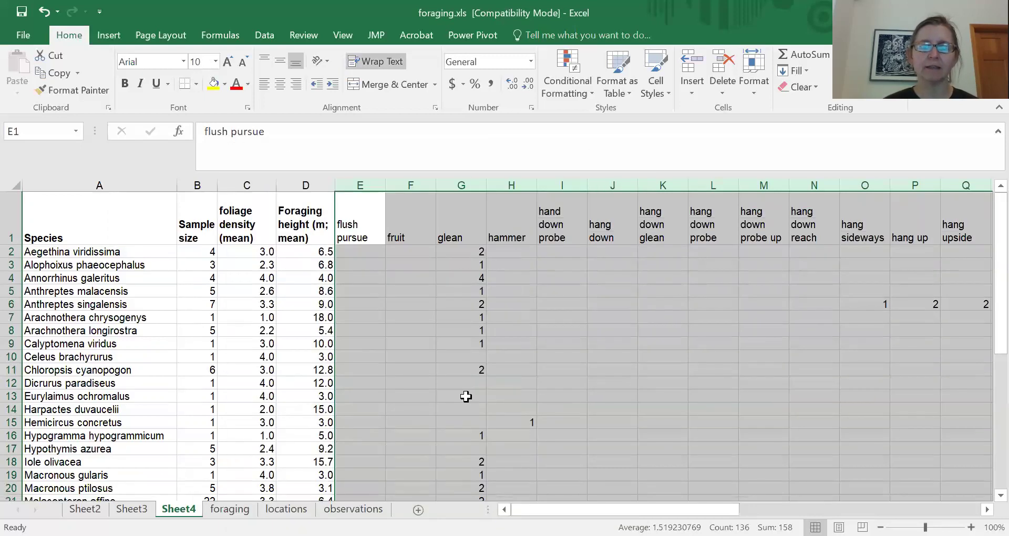
- Narrow maneuver columns E through AJ to a uniform width and widen the flush pursue column enough to fit its heading words
left_click(383, 182)
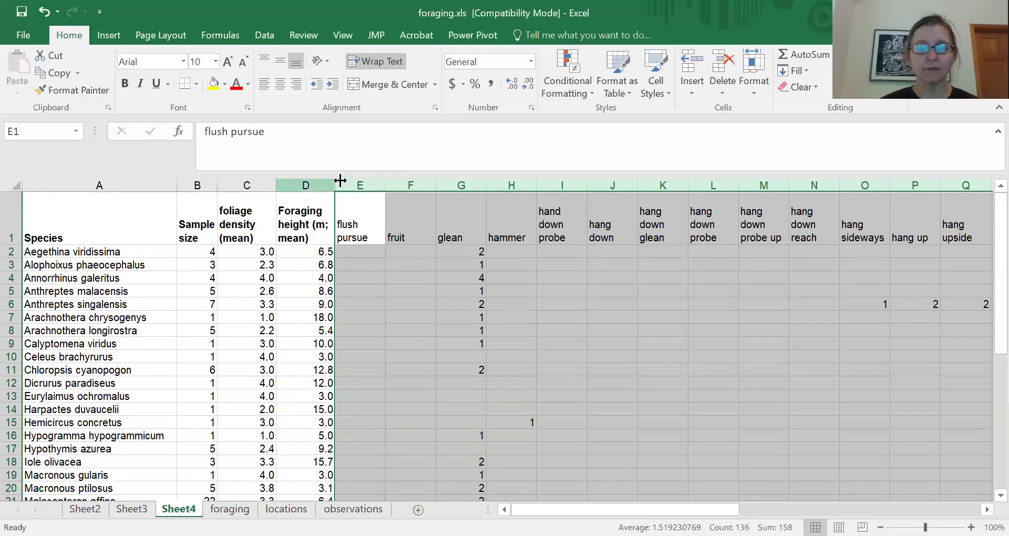
left_click(384, 185)
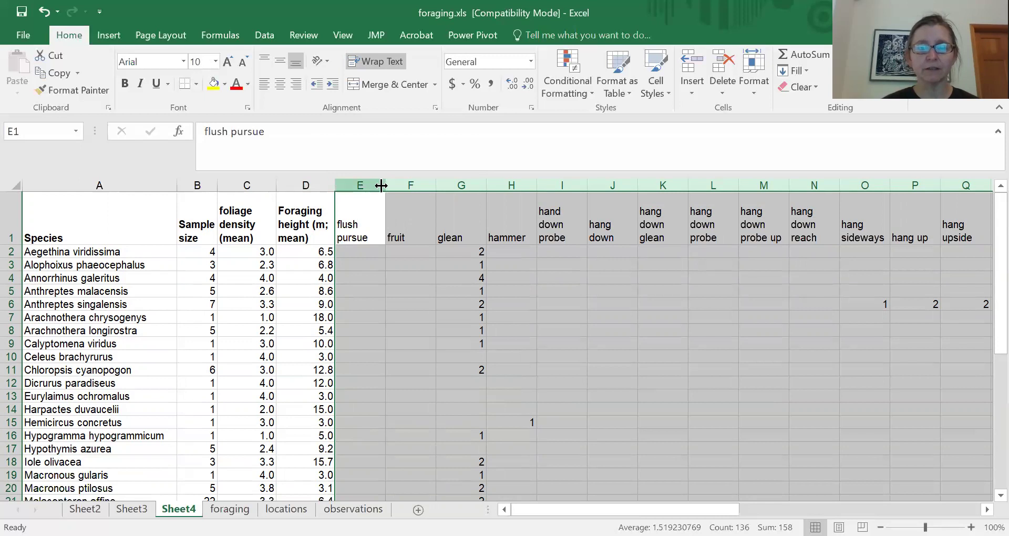
left_click_drag(387, 185, 364, 189)
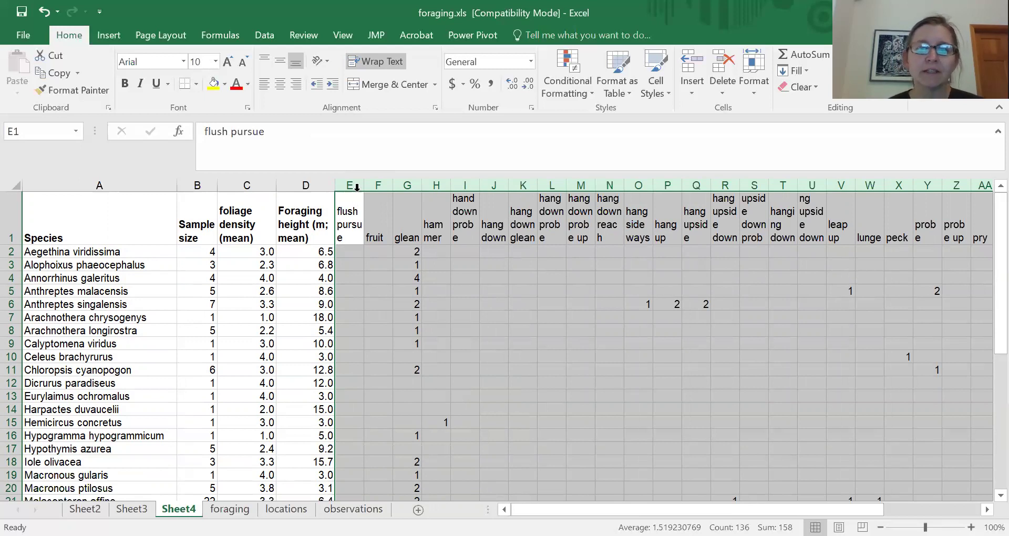
left_click(355, 185)
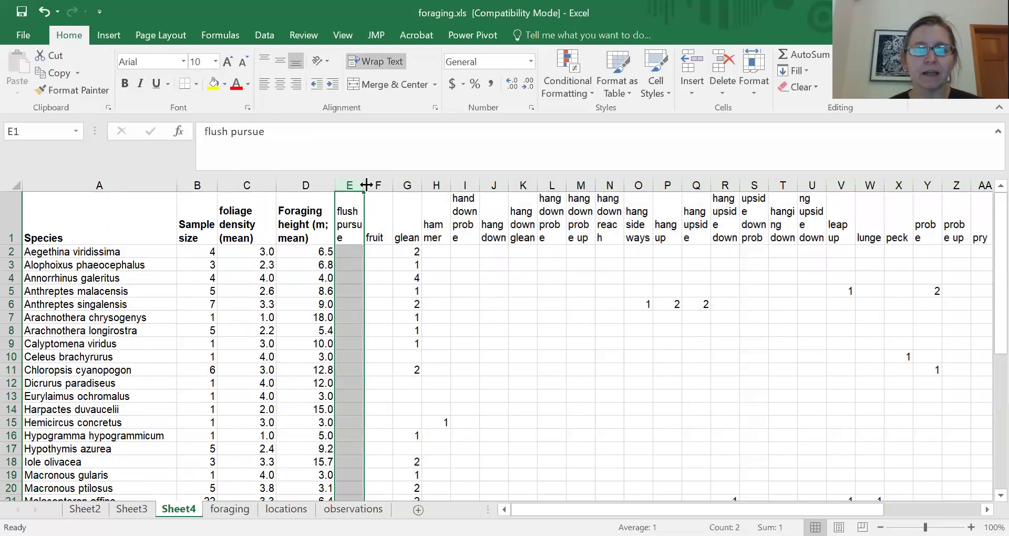
left_click_drag(363, 185, 374, 184)
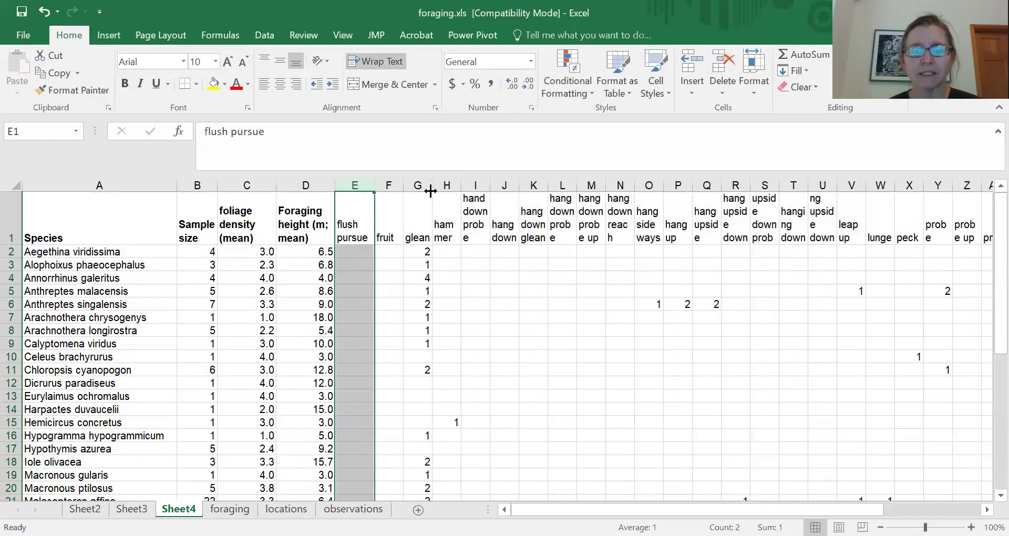
- Widen columns H and I and correct the heading in I1 to "hang down probe"
left_click_drag(455, 186, 497, 188)
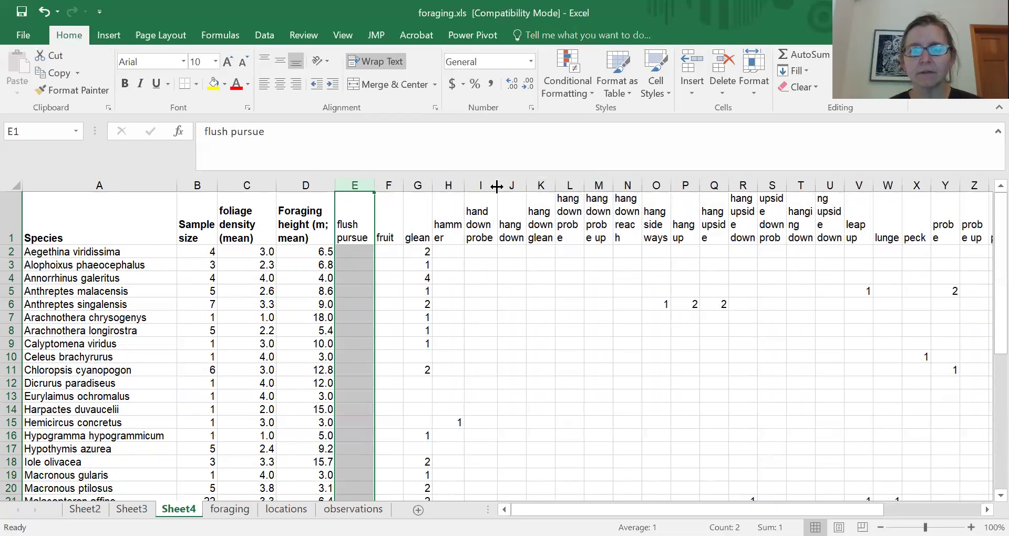
left_click(480, 210)
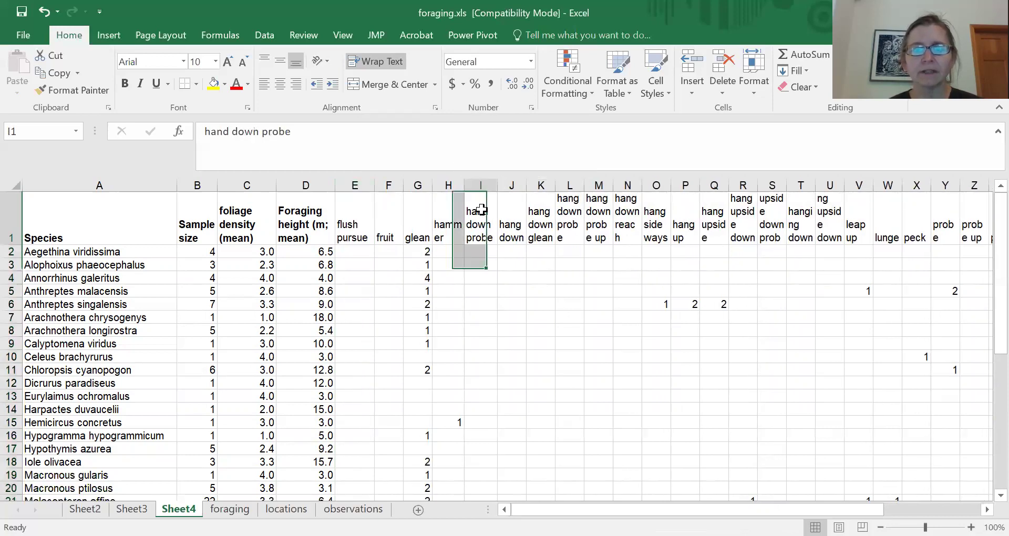
left_click(223, 134)
type("g")
key("Delete")
key("Return")
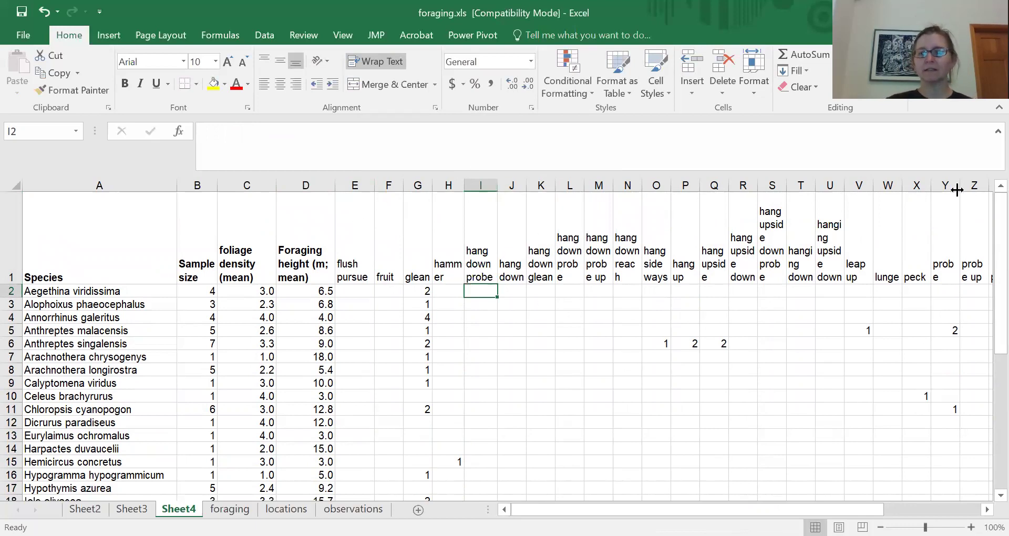
left_click_drag(984, 244, 984, 202)
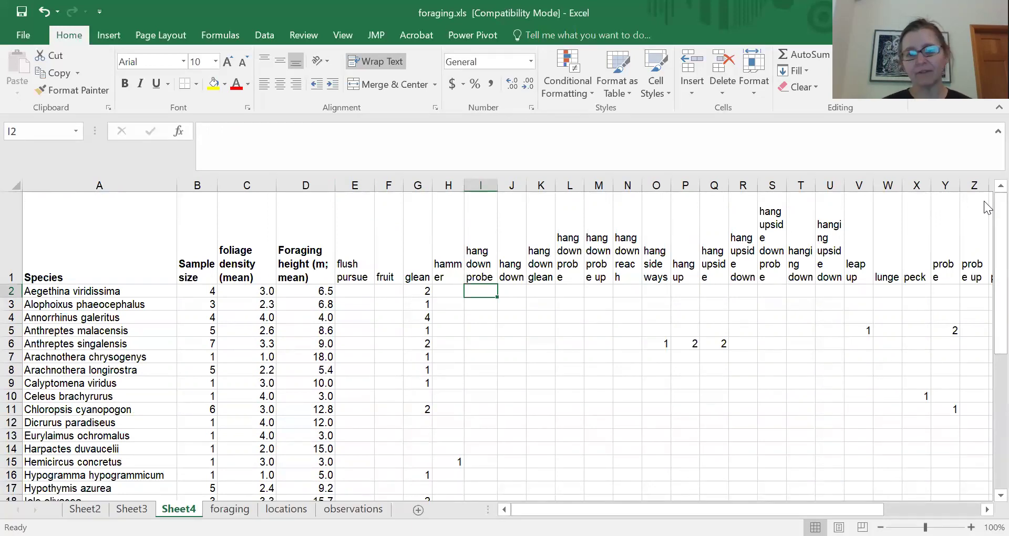
- Clear the contents of the (blank) and Grand Total columns, AK and AL
left_click_drag(783, 509, 879, 509)
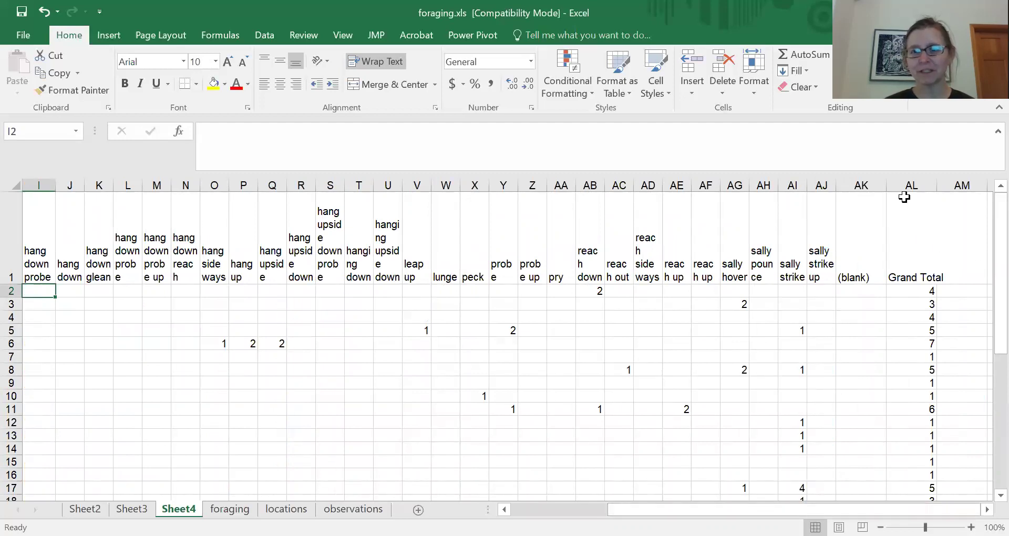
left_click(918, 184)
left_click(859, 186, "shift")
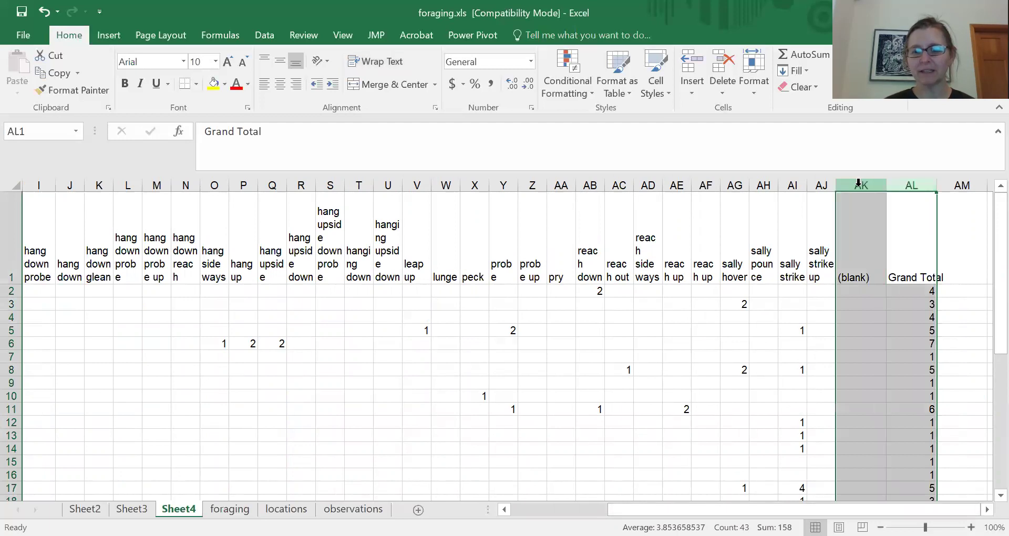
key("Delete")
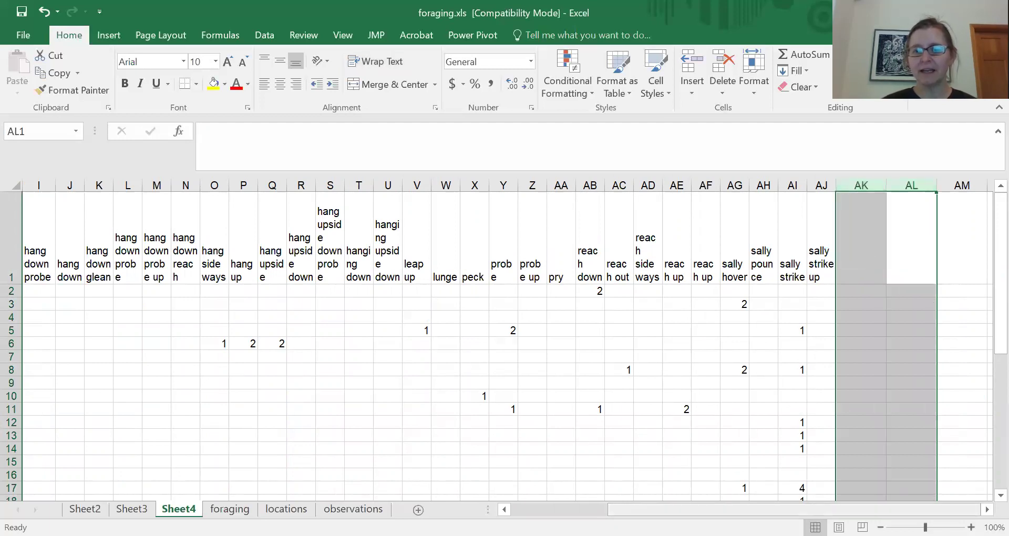
- Make the maneuver headings in E1:AJ1 bold
scroll(373, 257, "left", 5)
left_click_drag(354, 253, 986, 259)
key("ctrl+b")
scroll(736, 342, "left", 10)
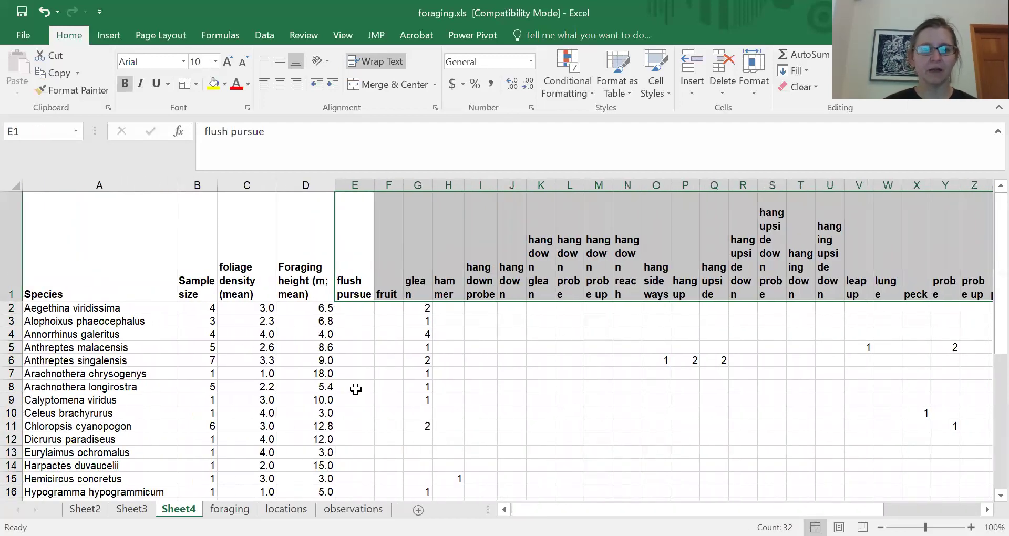
left_click(354, 386)
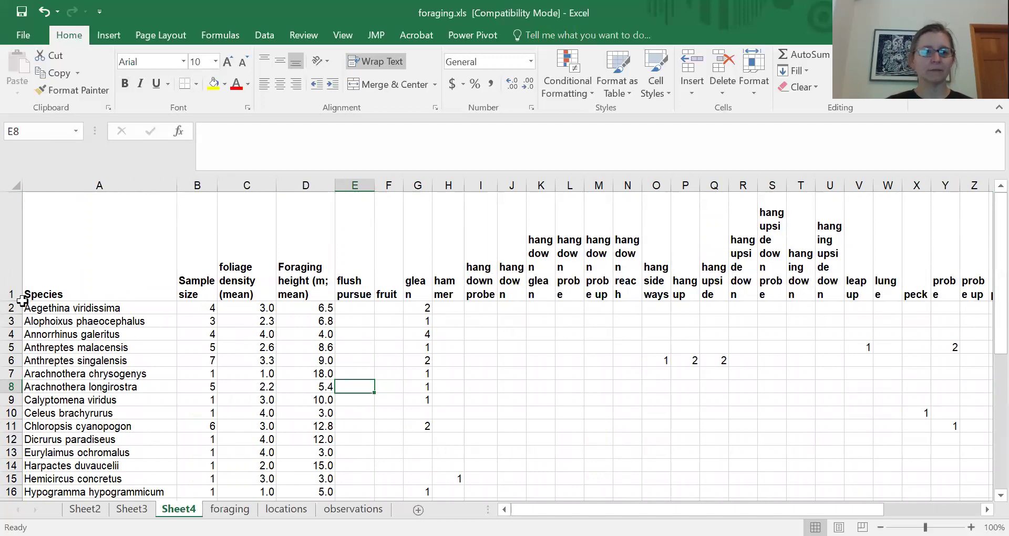
- Try applying All Borders to the whole table A1:AJ42, and undo it
left_click_drag(55, 257, 447, 271)
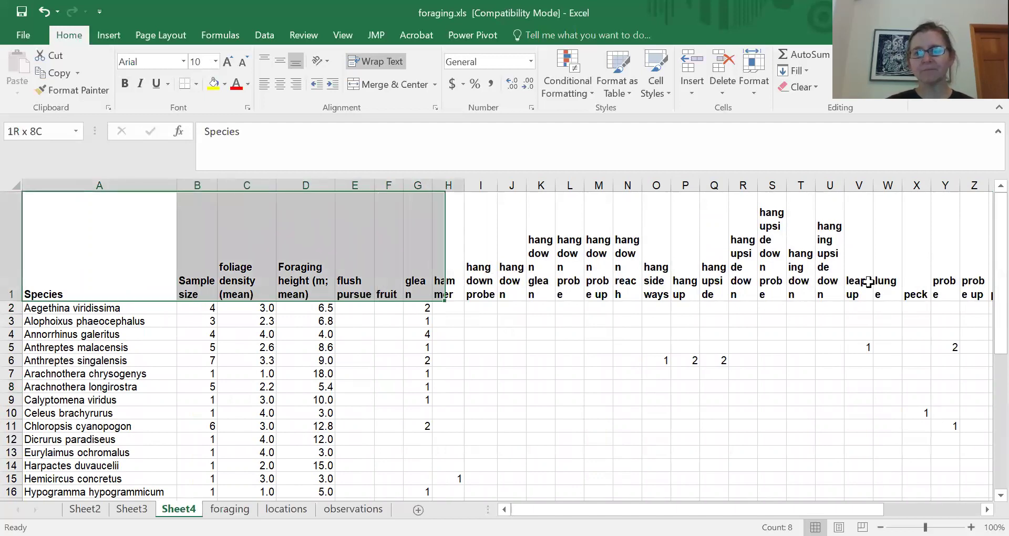
left_click_drag(868, 282, 916, 473)
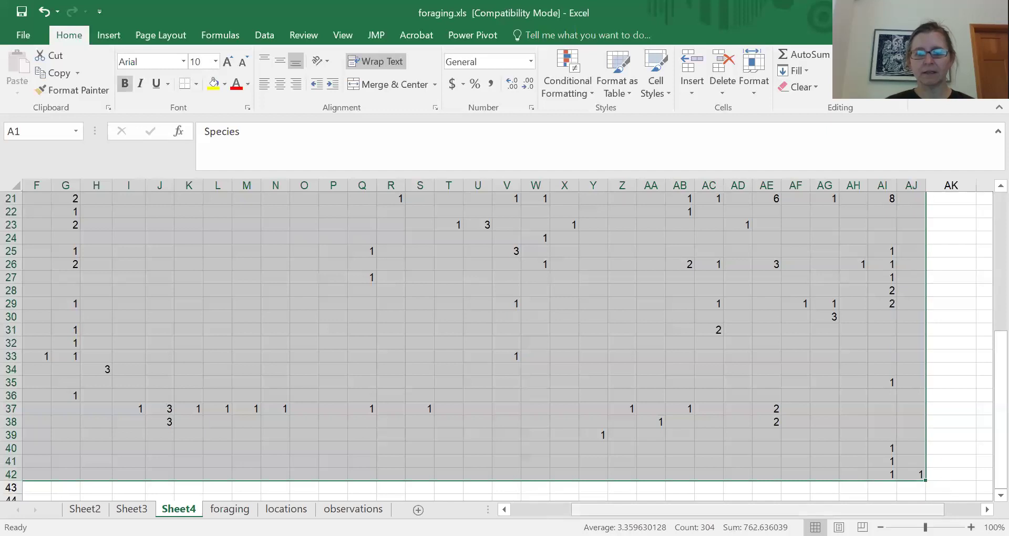
scroll(441, 192, "left", 3)
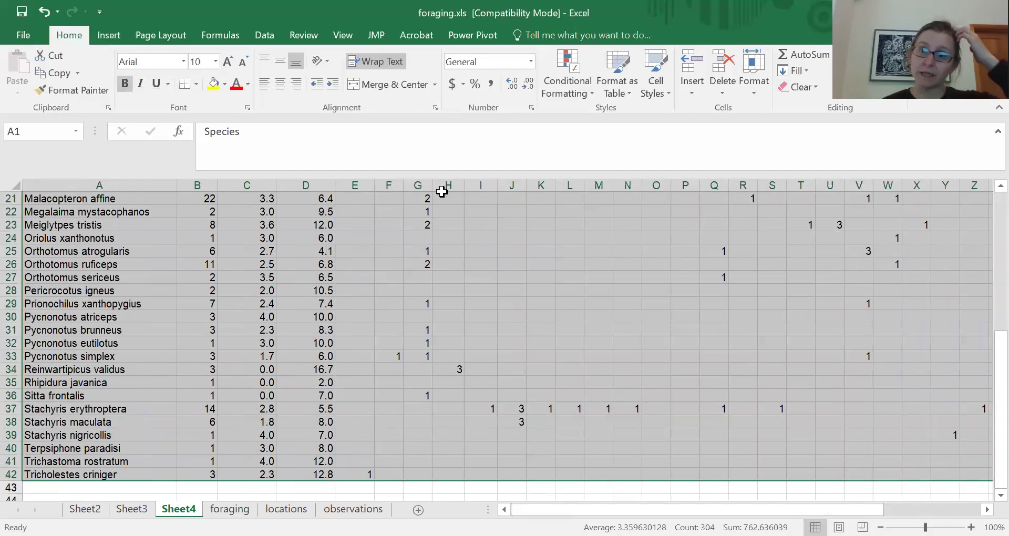
left_click(198, 88)
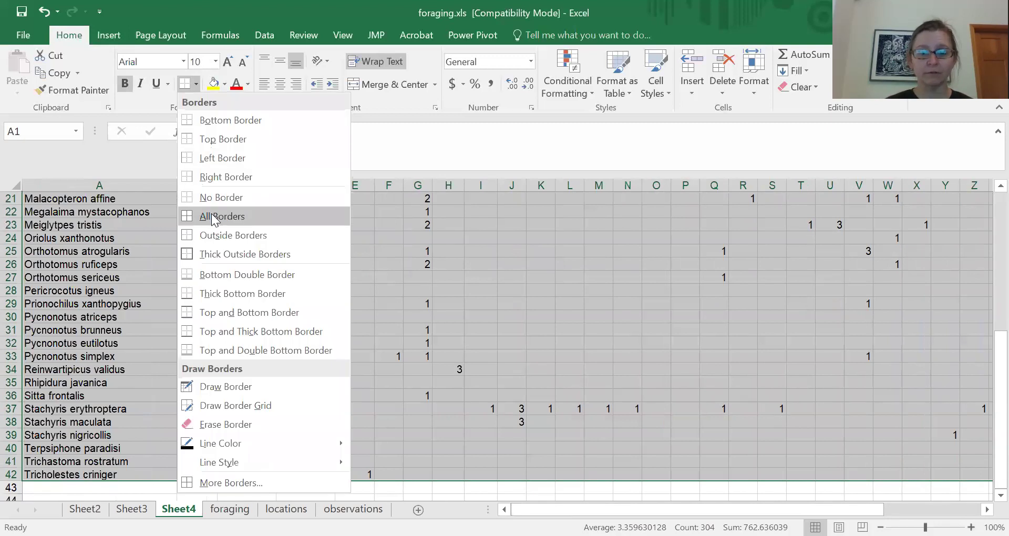
left_click(212, 216)
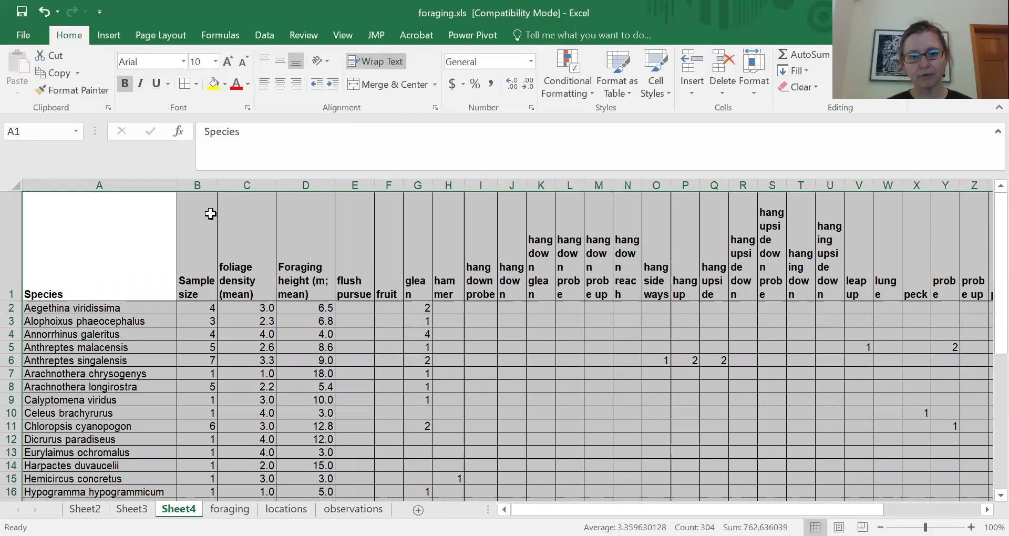
left_click(43, 14)
- Apply a Top and Bottom Border to the heading row A1:AJ1
left_click_drag(56, 230, 925, 248)
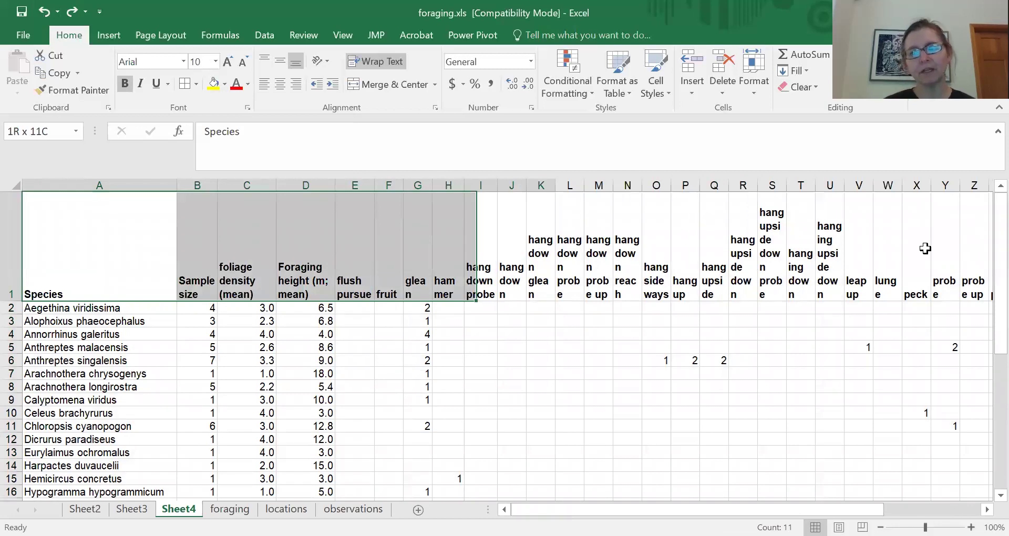
key("ctrl+shift+Right")
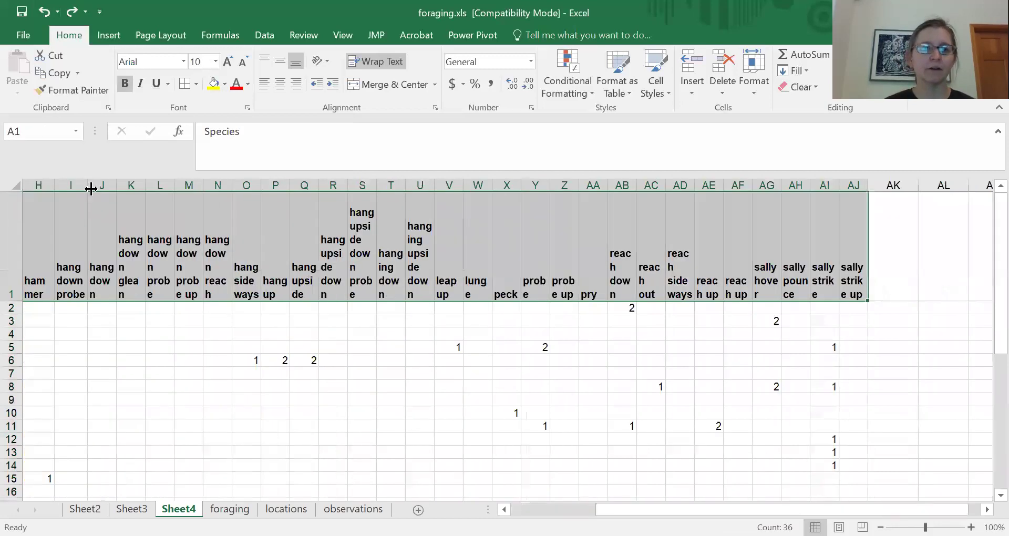
left_click(197, 85)
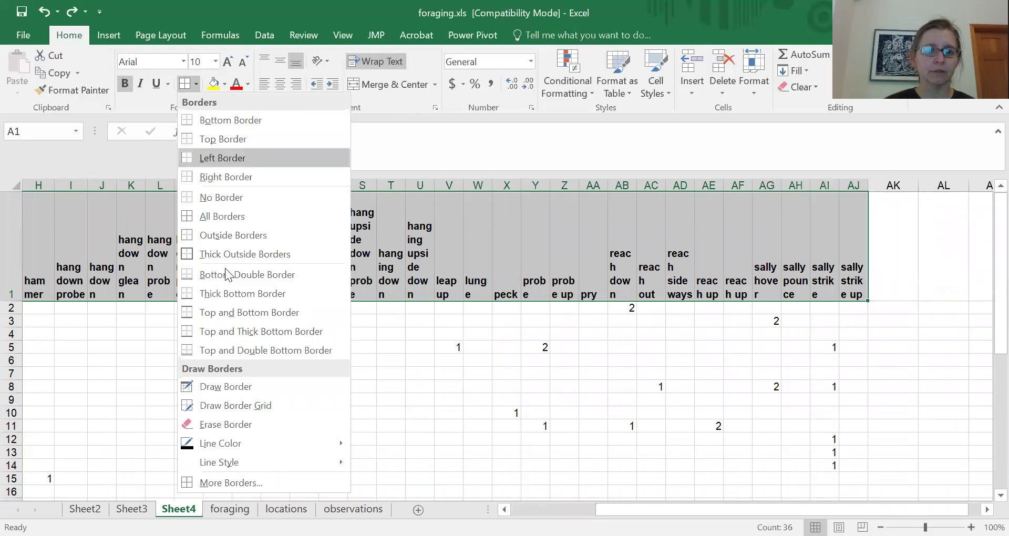
left_click(242, 313)
left_click(451, 431)
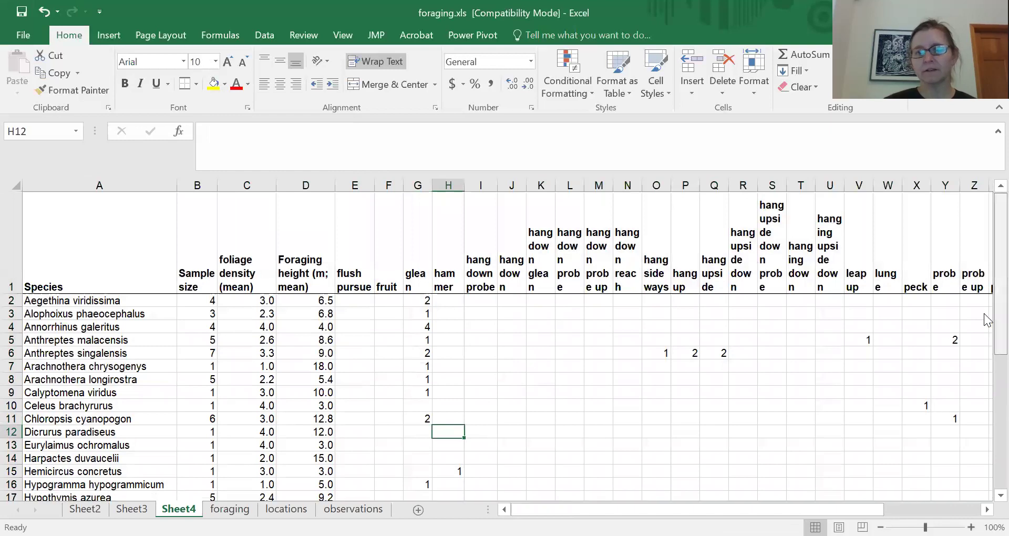
- Add a border line beneath the table's last species row, row 42, from column A to AJ
scroll(986, 319, "down", 6)
left_click_drag(76, 487, 76, 476)
left_click_drag(367, 454, 919, 461)
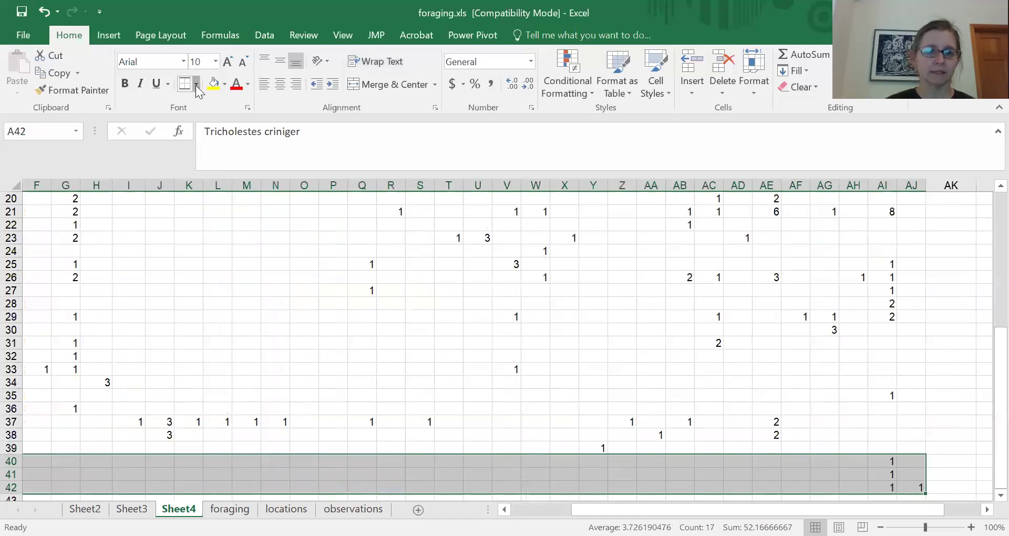
left_click(196, 86)
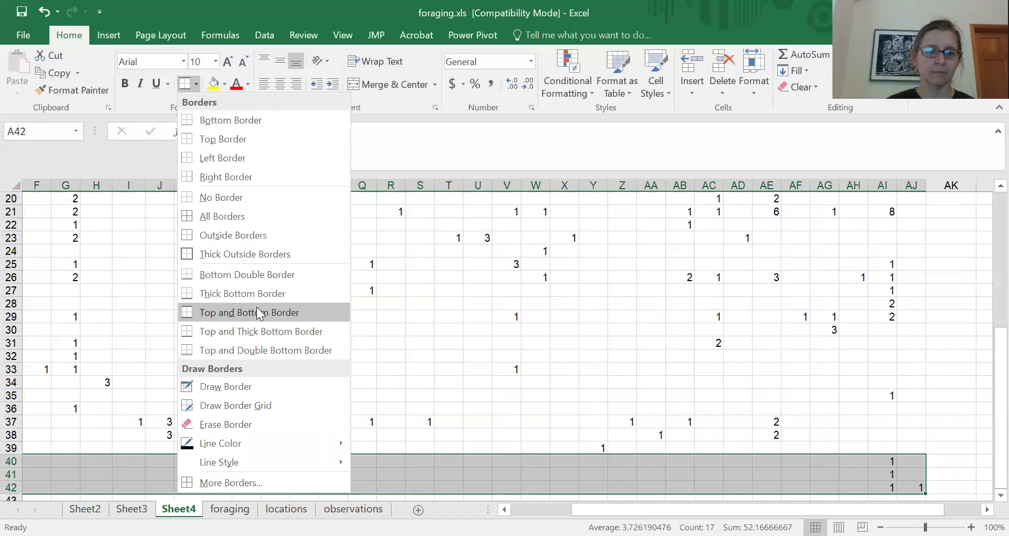
left_click(332, 436)
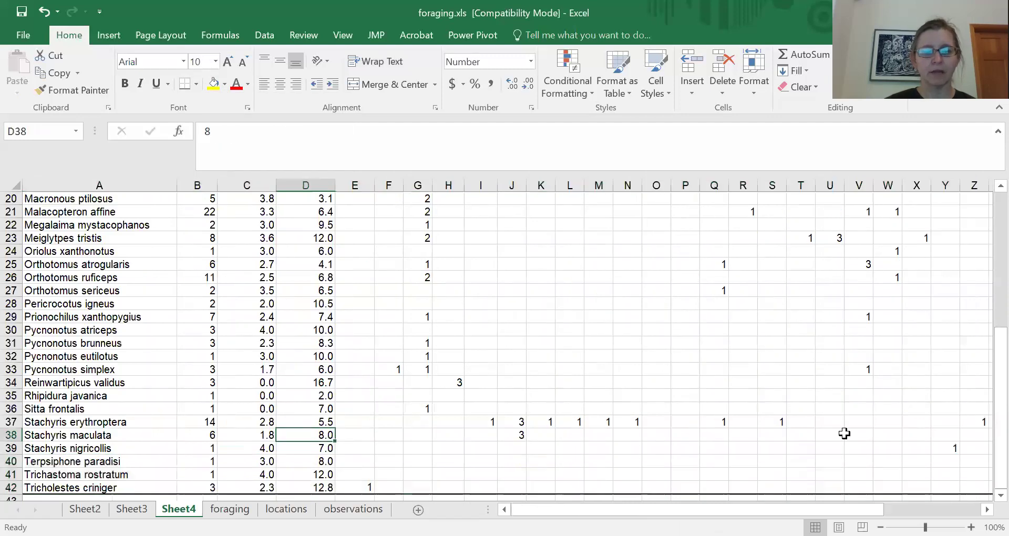
left_click_drag(987, 428, 985, 221)
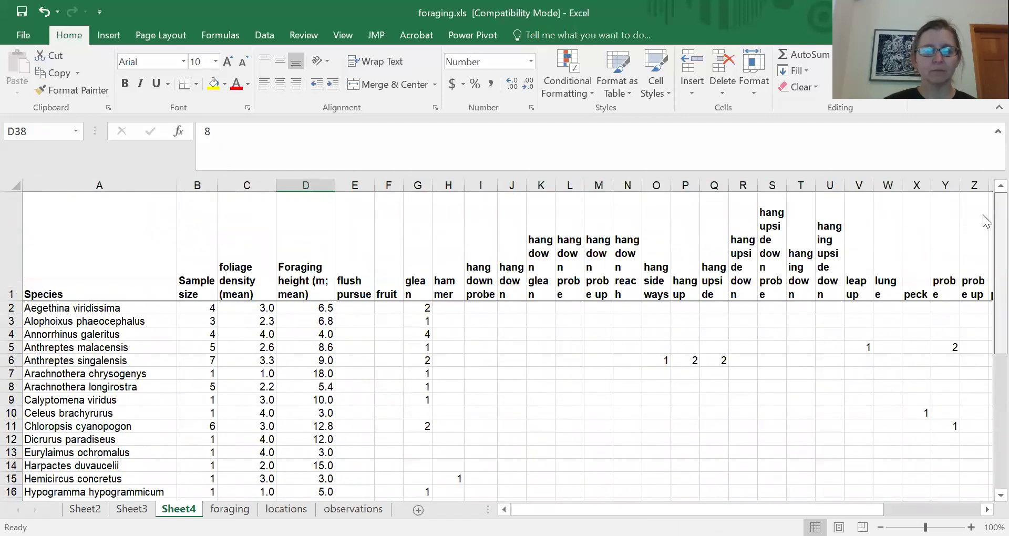
left_click_drag(187, 233, 520, 432)
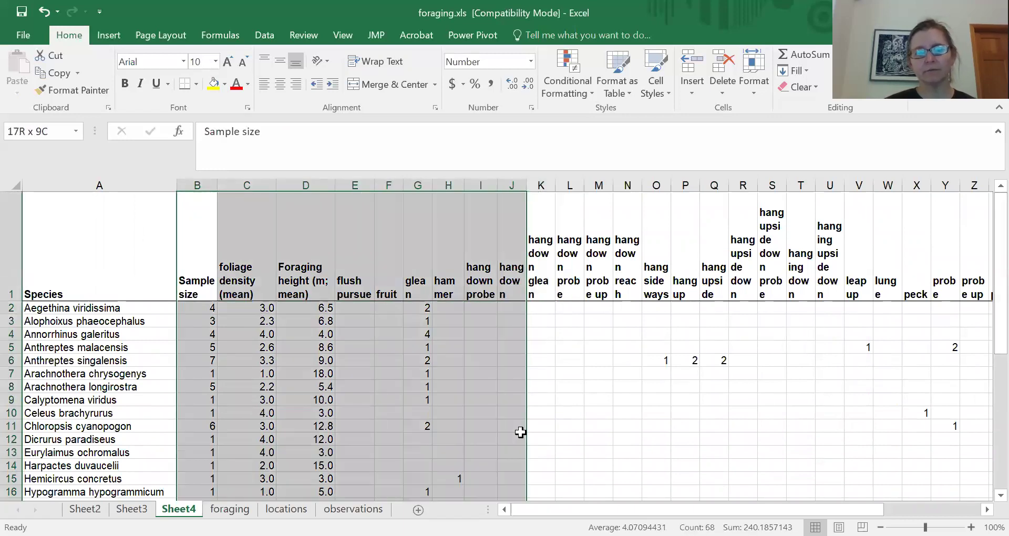
scroll(520, 432, "down", 2)
left_click(511, 447)
scroll(984, 327, "up", 2)
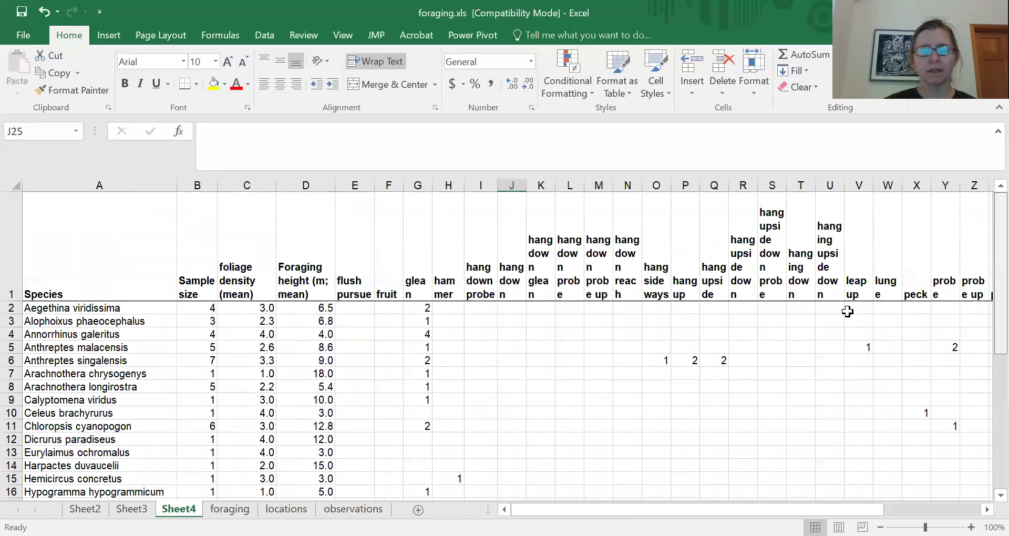
- Center the values in B2:AJ42 horizontally within their cells
left_click_drag(185, 309, 989, 317)
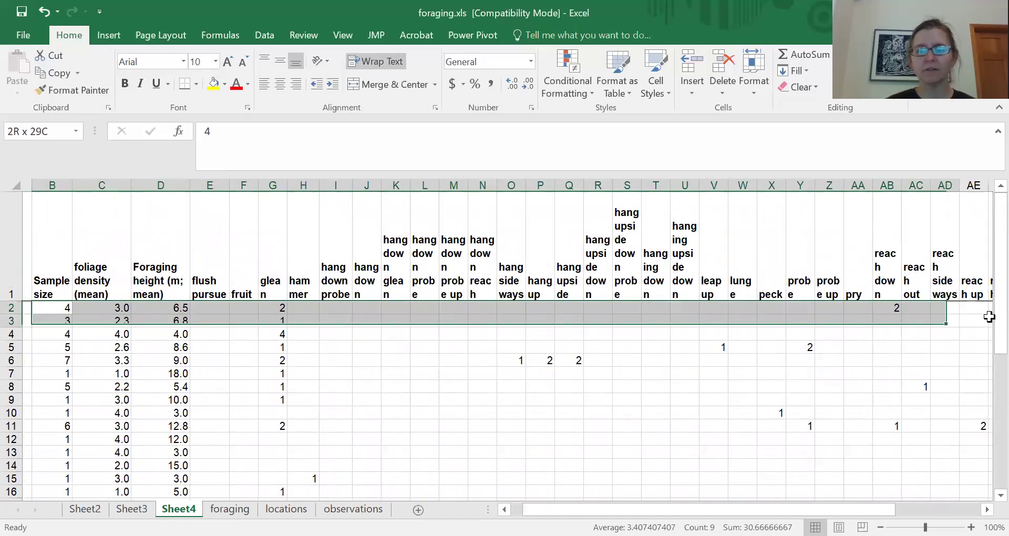
left_click_drag(989, 317, 922, 167)
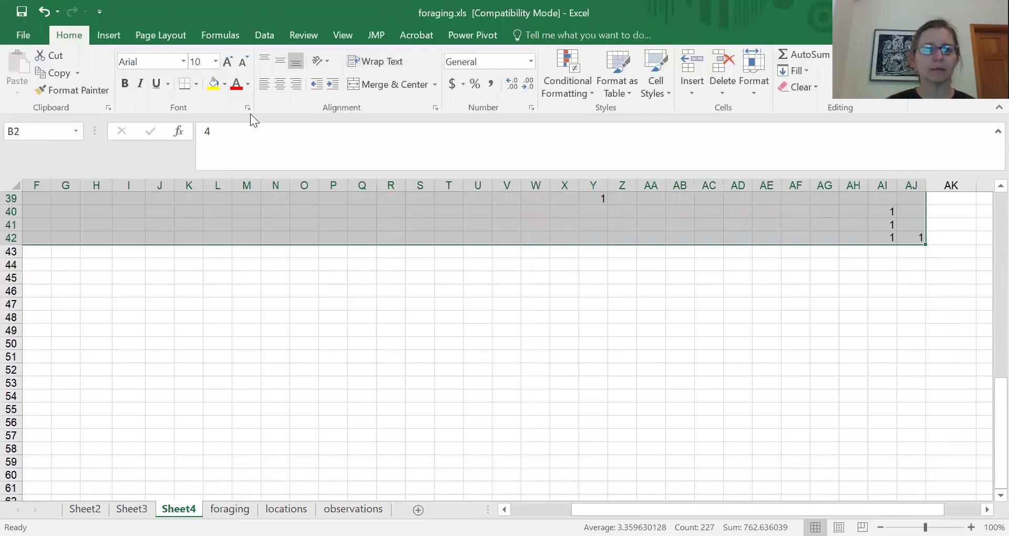
key("ctrl+BackSpace")
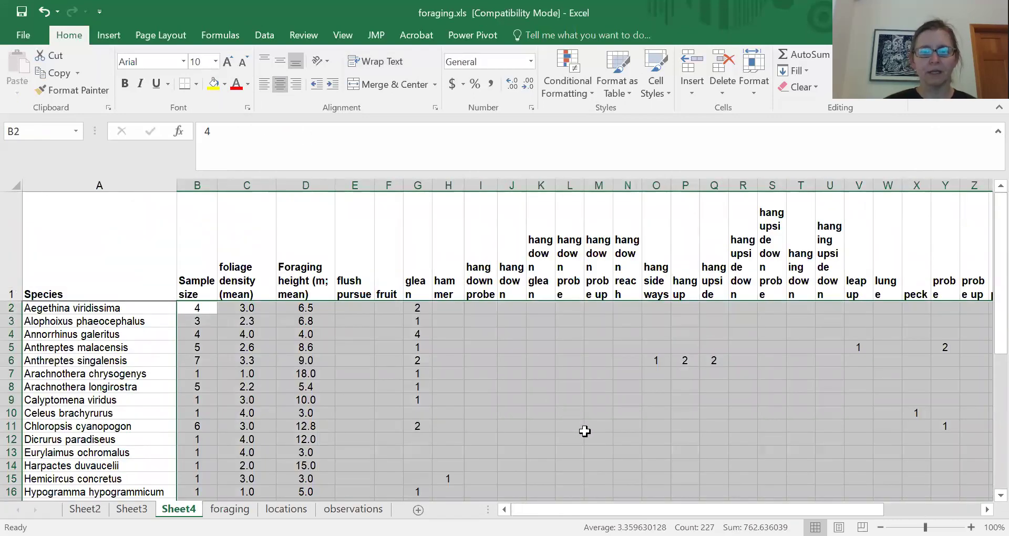
left_click(585, 430)
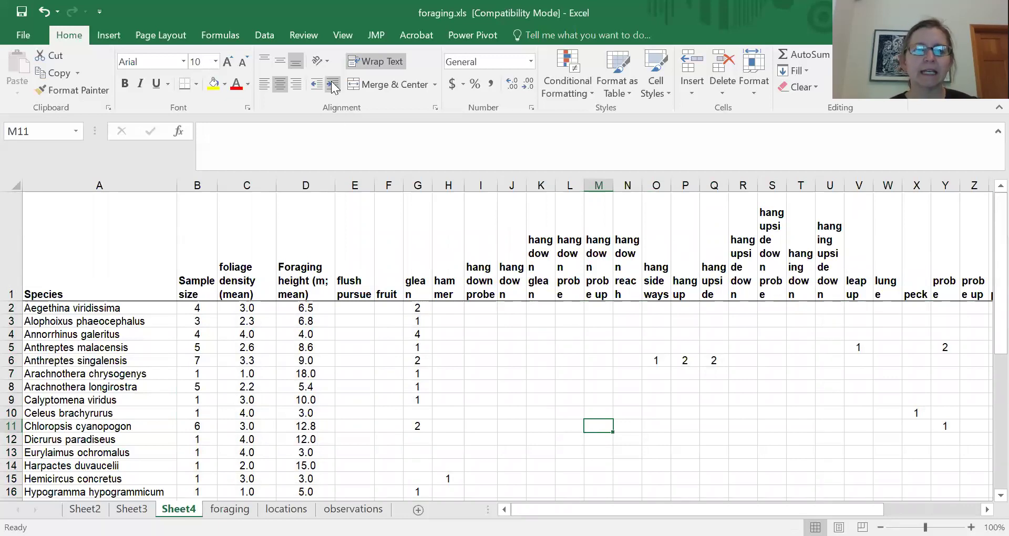
left_click(278, 87)
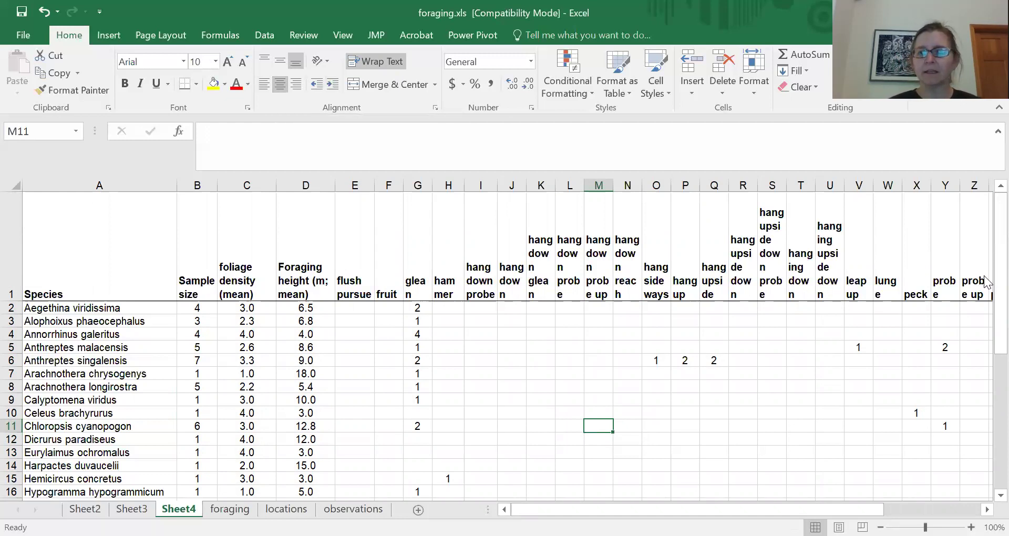
left_click_drag(985, 276, 987, 257)
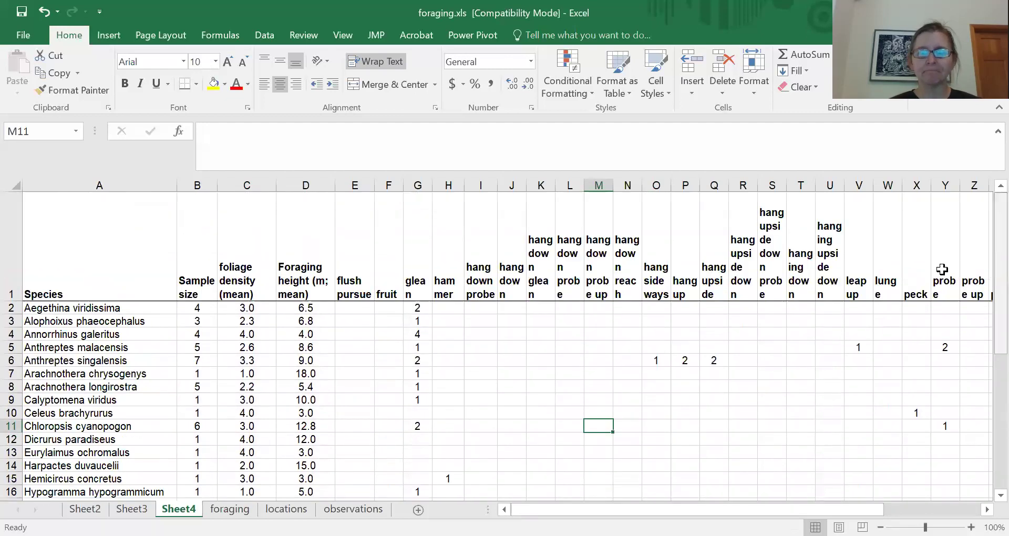
- Insert a blank row above the heading row
left_click(13, 234)
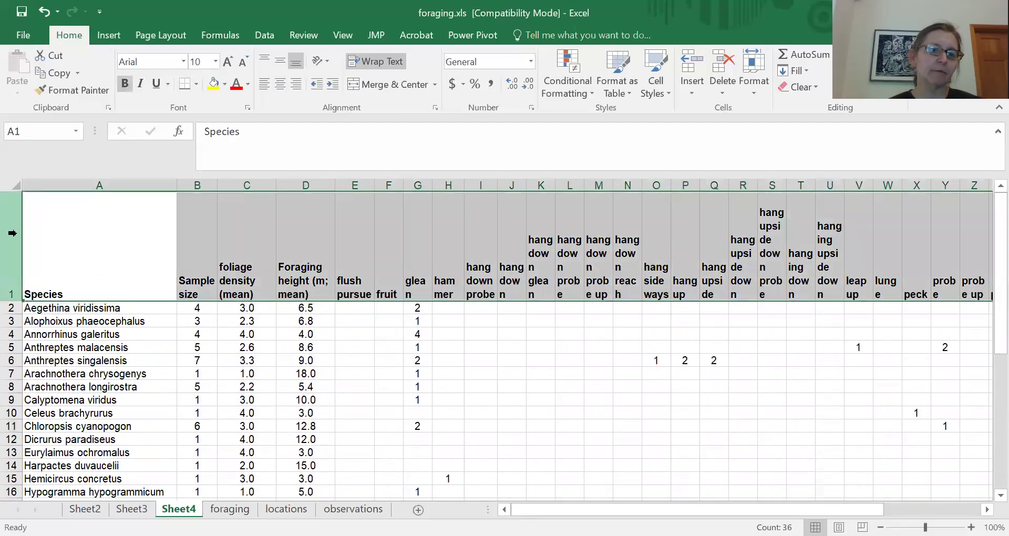
right_click(12, 233)
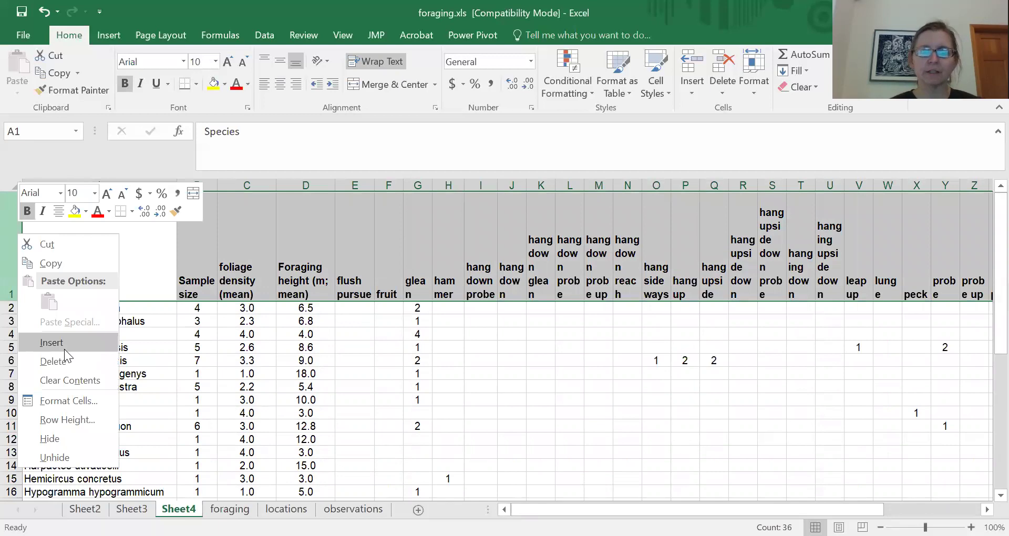
left_click(64, 349)
left_click(531, 225)
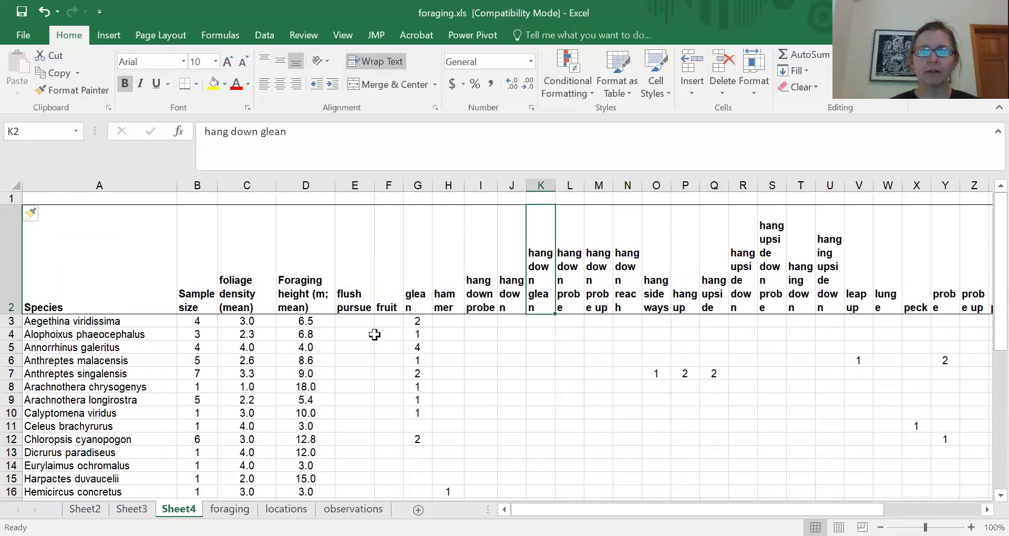
- Enter the group heading "Attack Manuever" in E1 above the maneuver columns
left_click(353, 197)
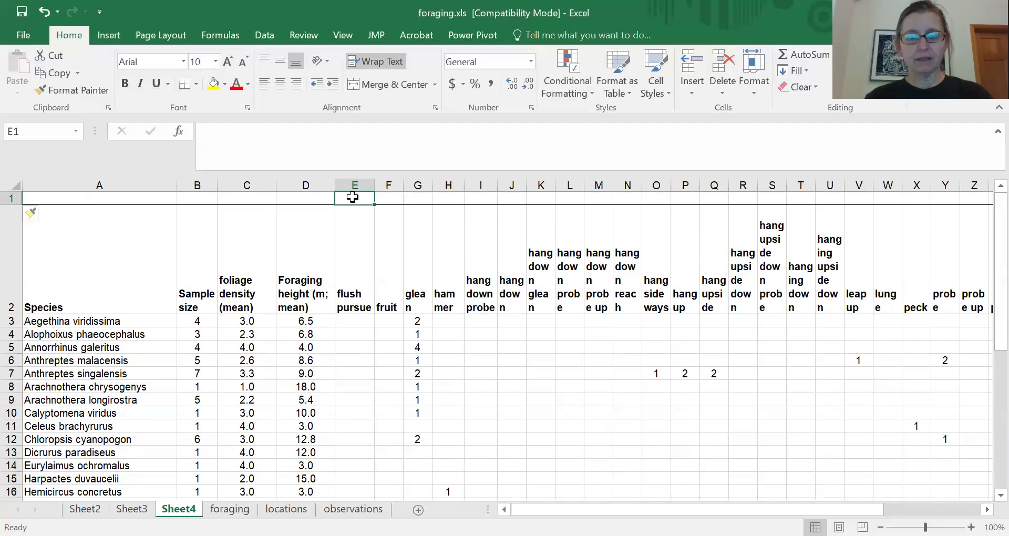
type("Attack Manuever")
key("Return")
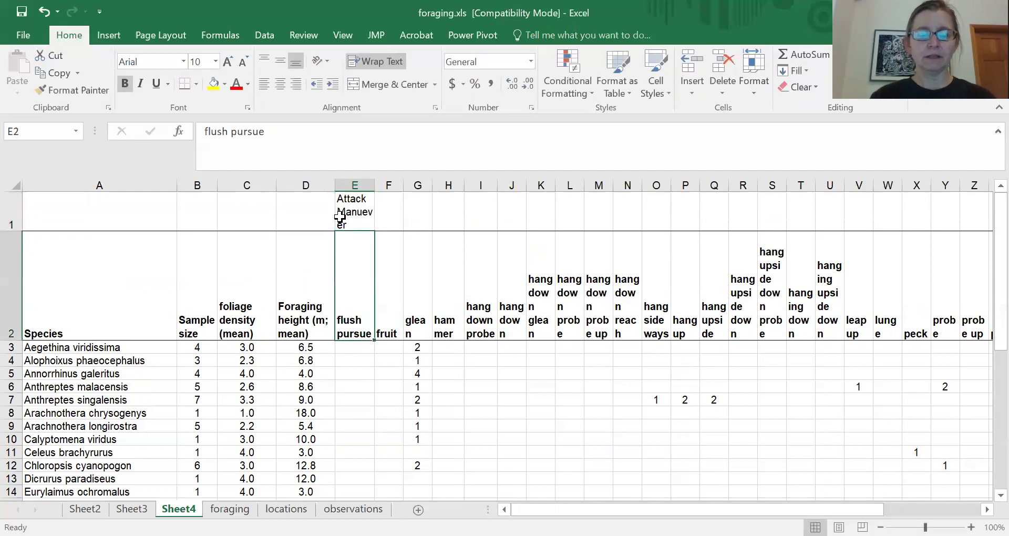
- Merge and center the "Attack Manuever" heading across E1:AJ1 and make it bold
left_click_drag(352, 199, 918, 182)
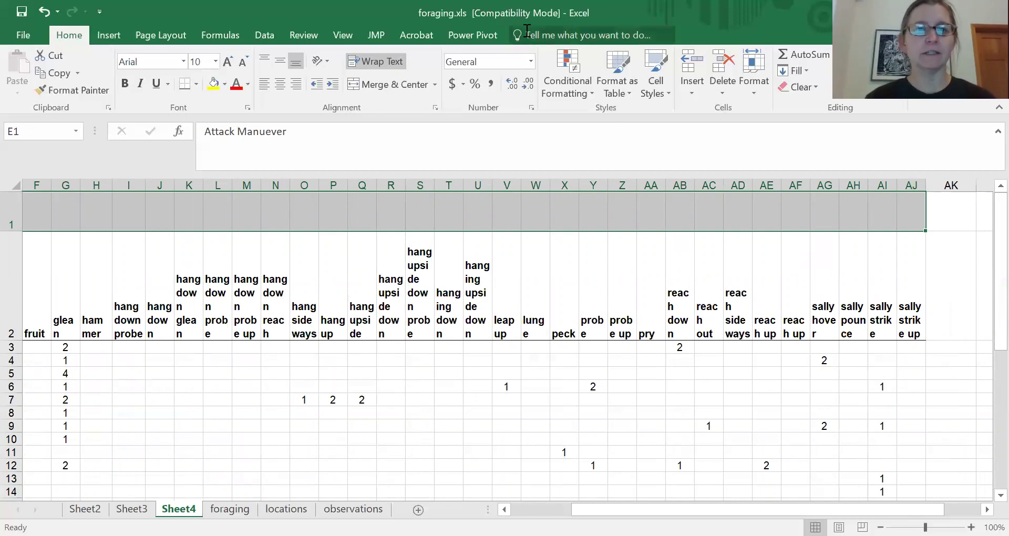
left_click(376, 85)
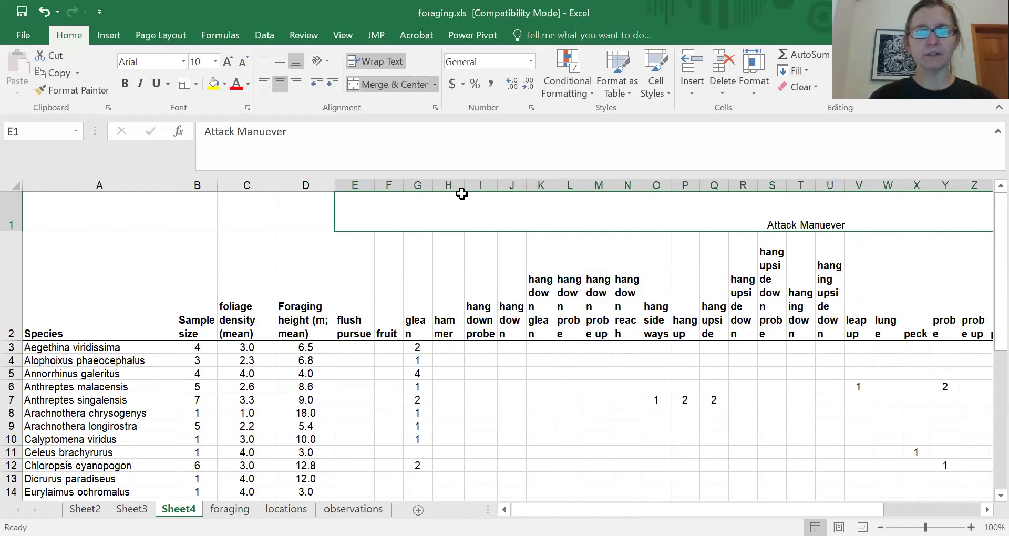
key("ctrl+b")
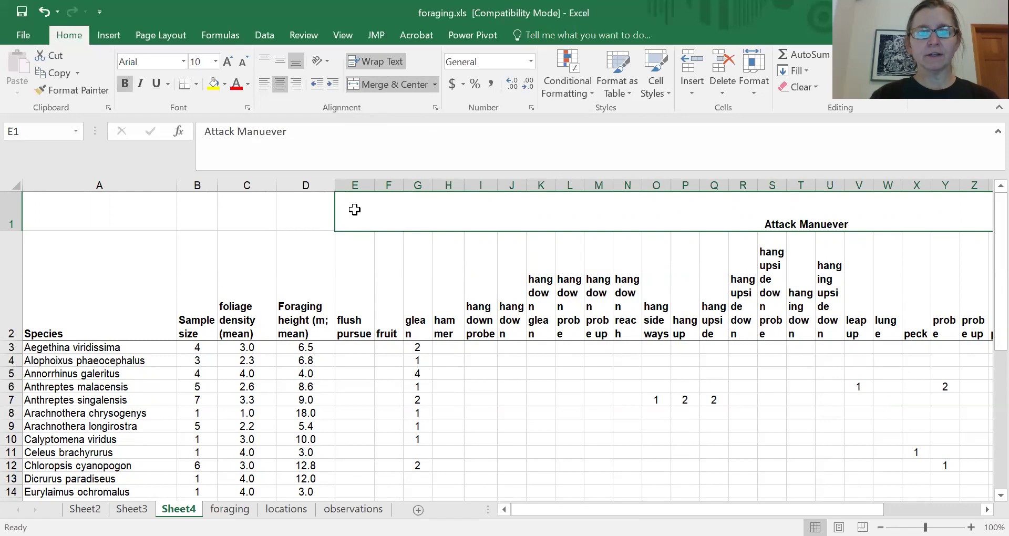
left_click(546, 357)
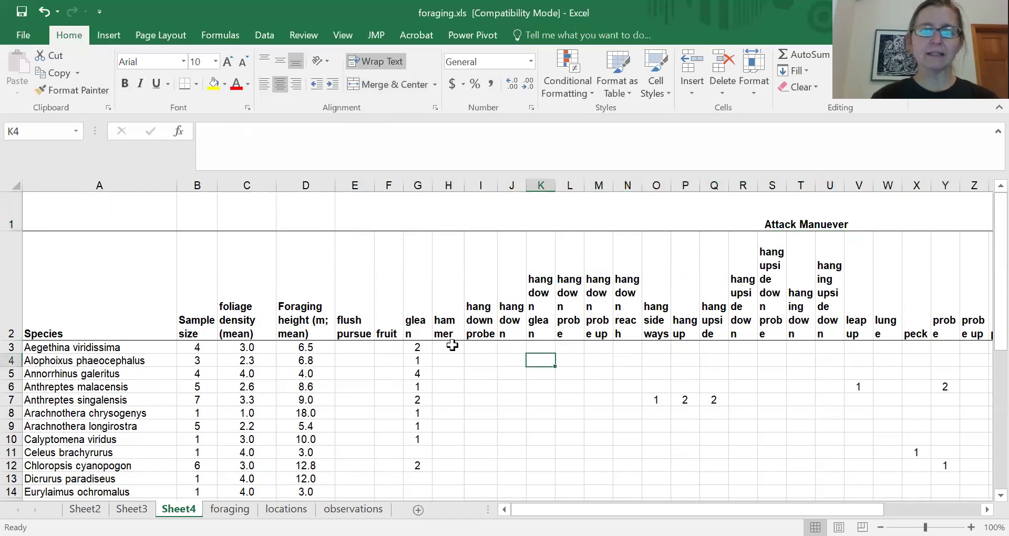
- Add left and right borders to the merged "Attack Manuever" heading, keeping its bottom border
left_click(358, 213)
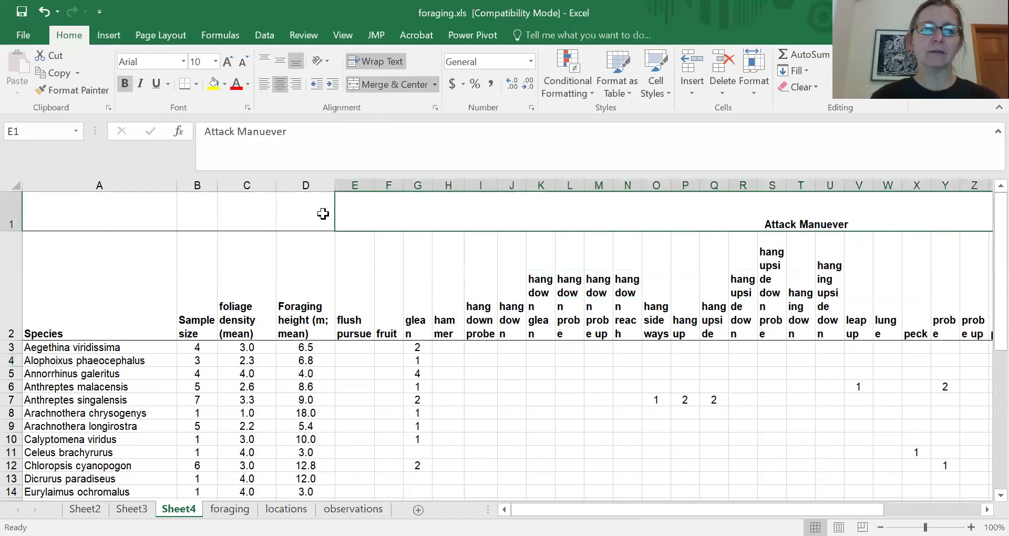
left_click(196, 85)
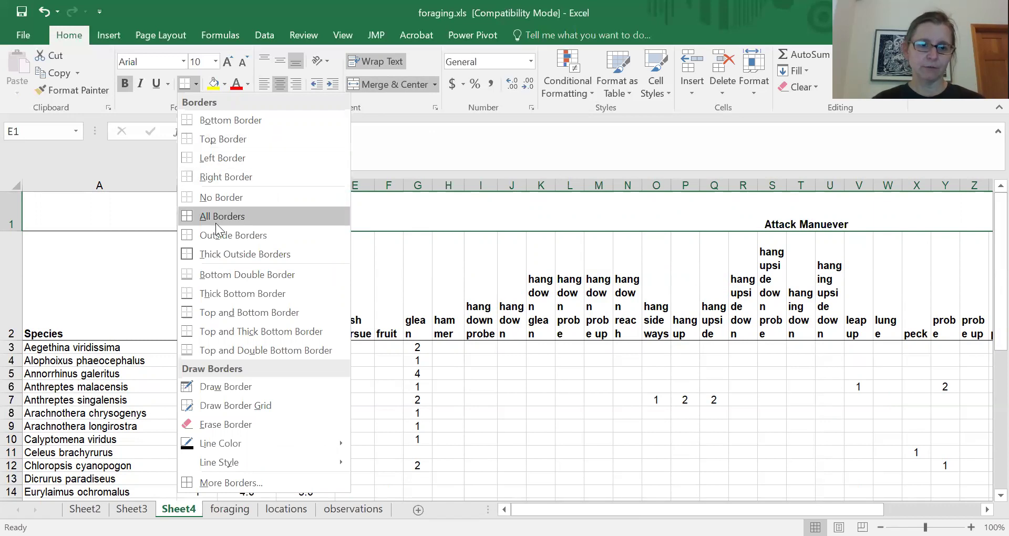
left_click(242, 483)
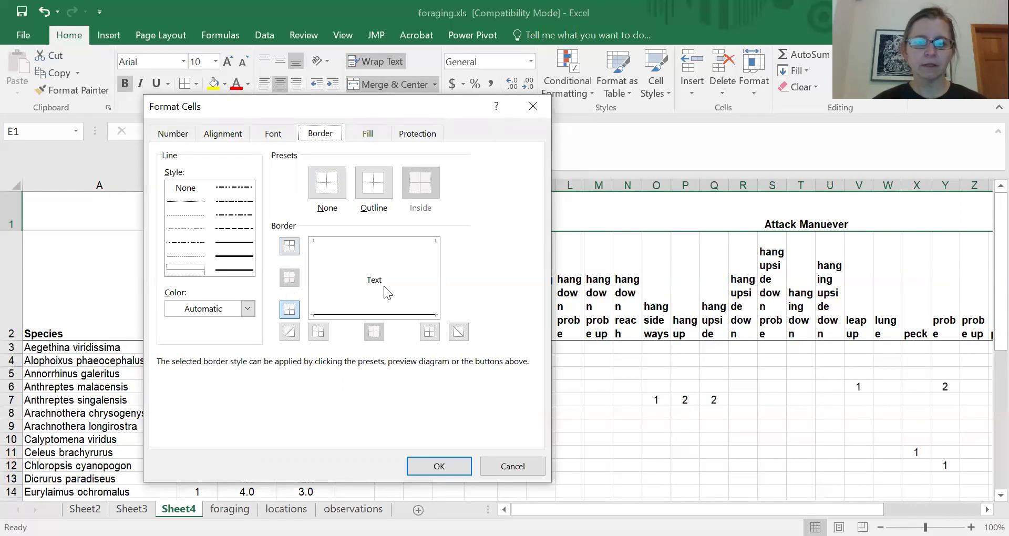
left_click(431, 333)
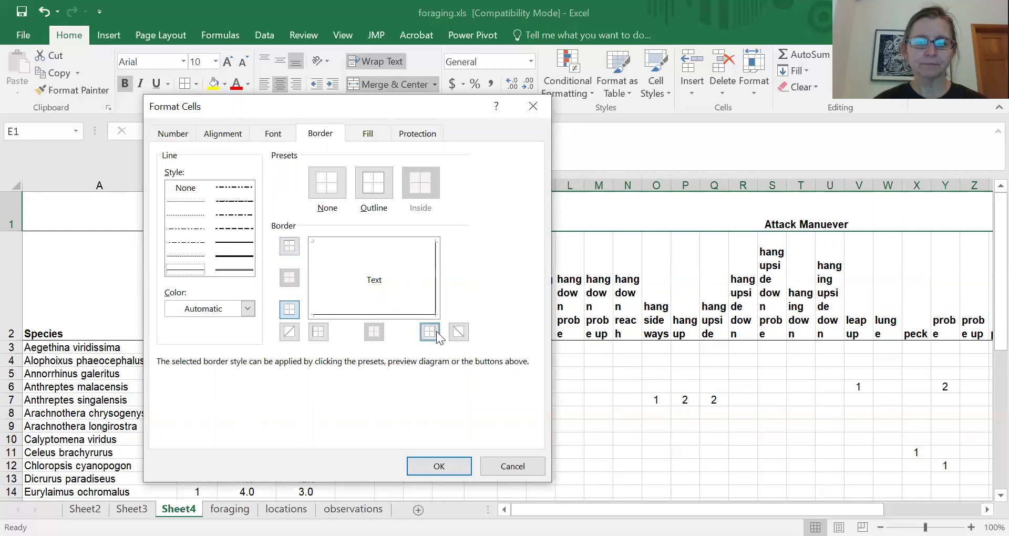
left_click(318, 332)
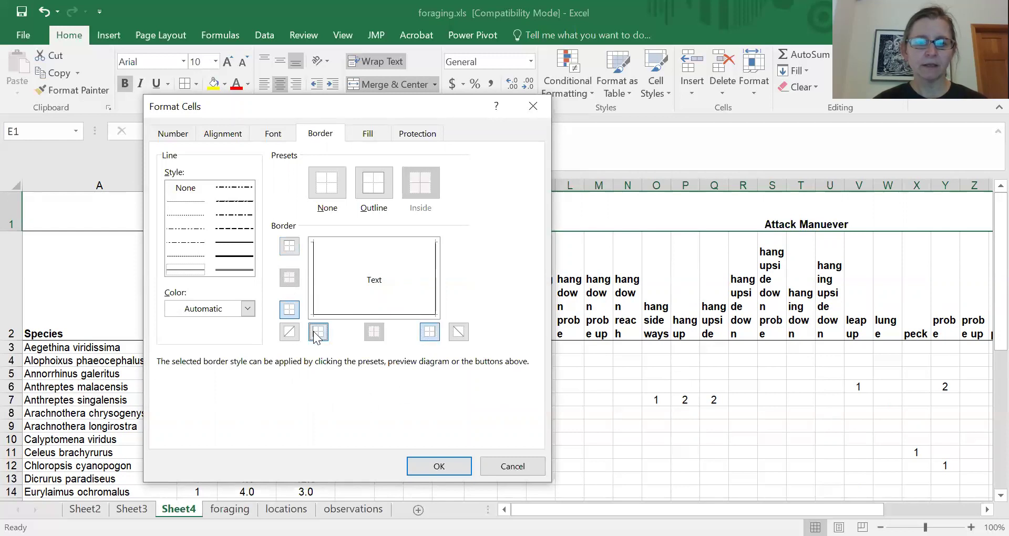
left_click(289, 309)
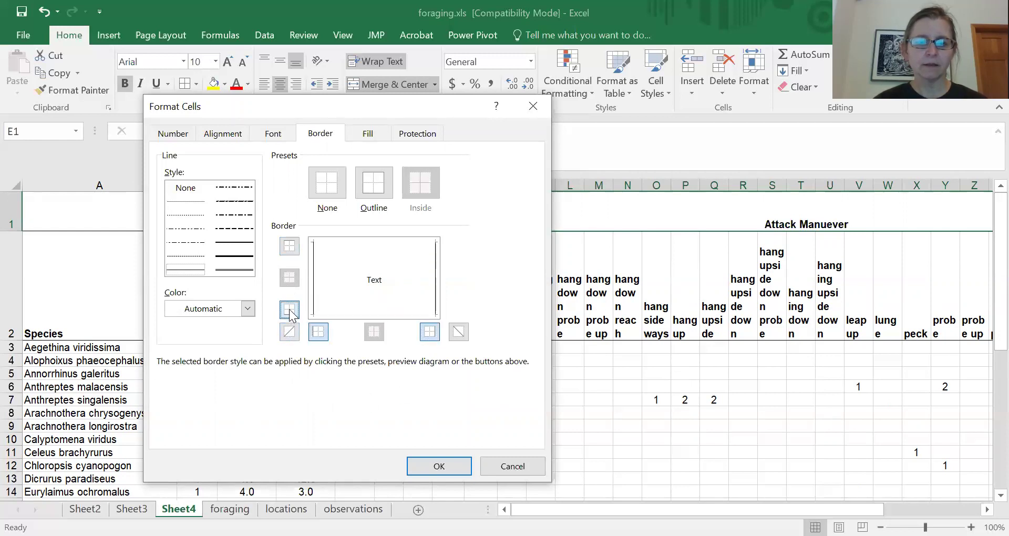
left_click(289, 309)
left_click(438, 466)
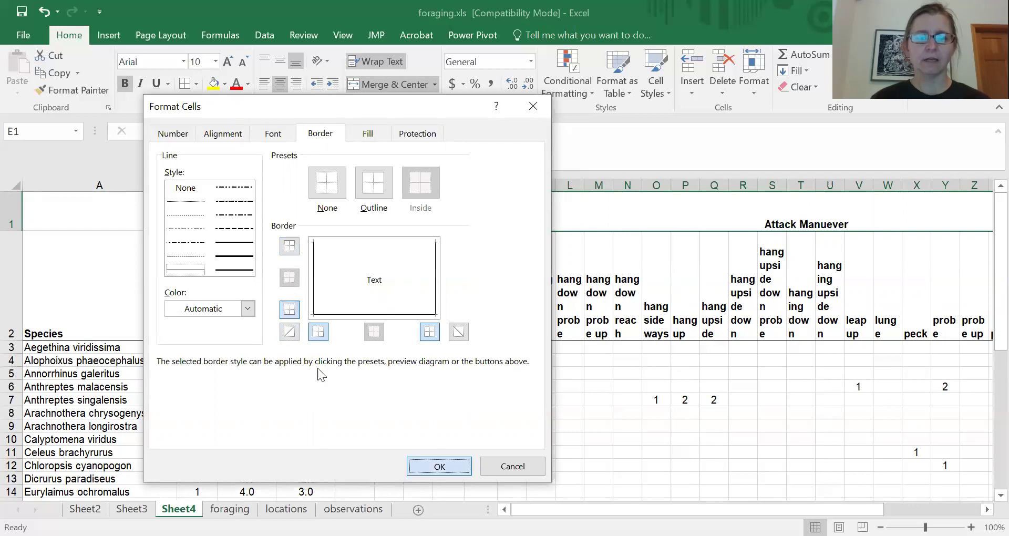
left_click(481, 452)
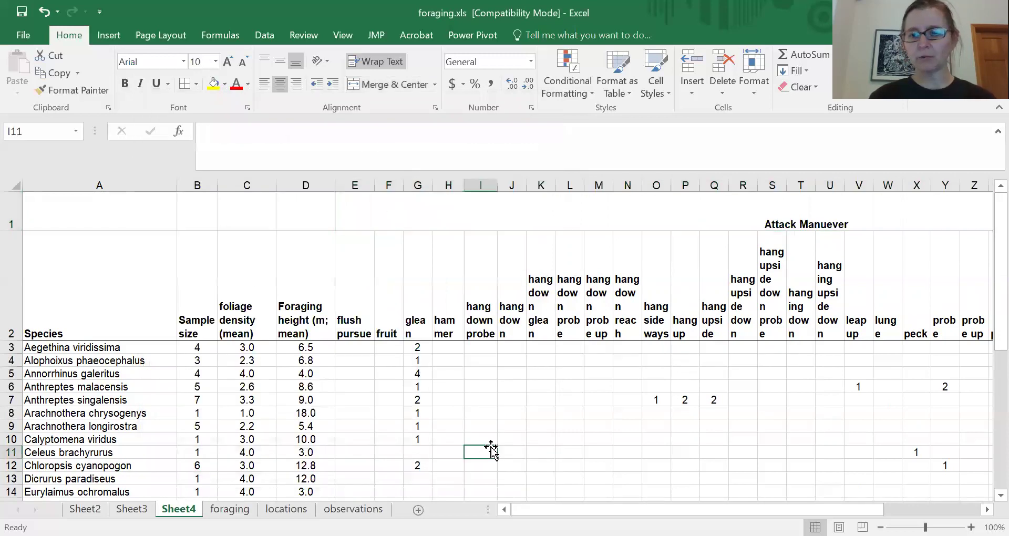
left_click_drag(837, 508, 897, 508)
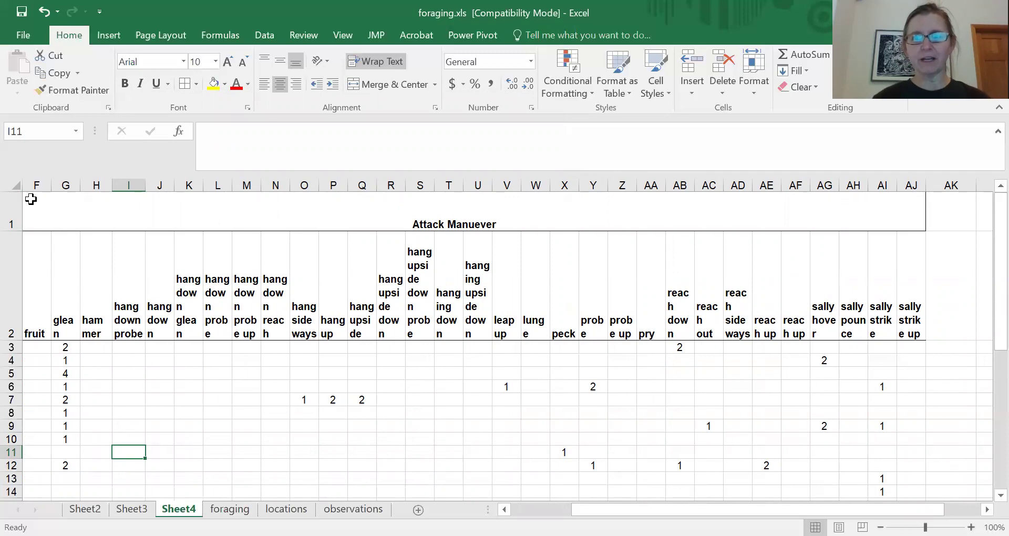
- Open the print preview of Sheet4 with the HP Deskjet D2400 series as the printer
left_click(23, 34)
left_click(23, 222)
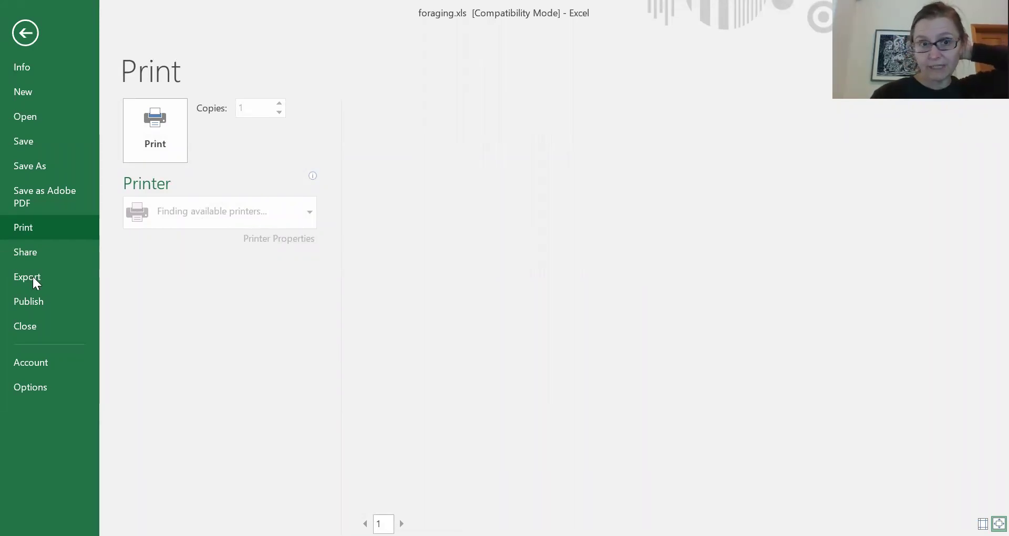
key("alt+Tab")
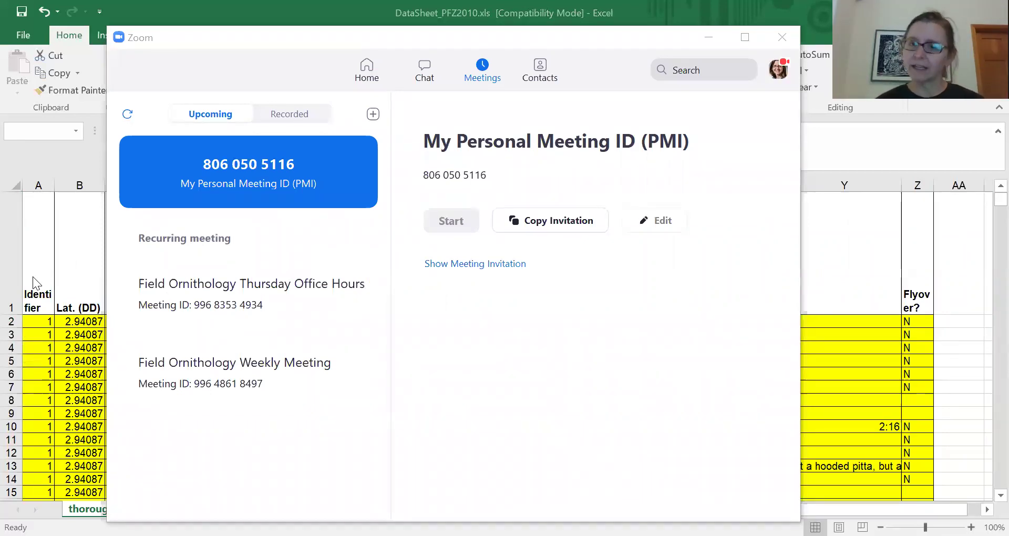
key("alt+Tab")
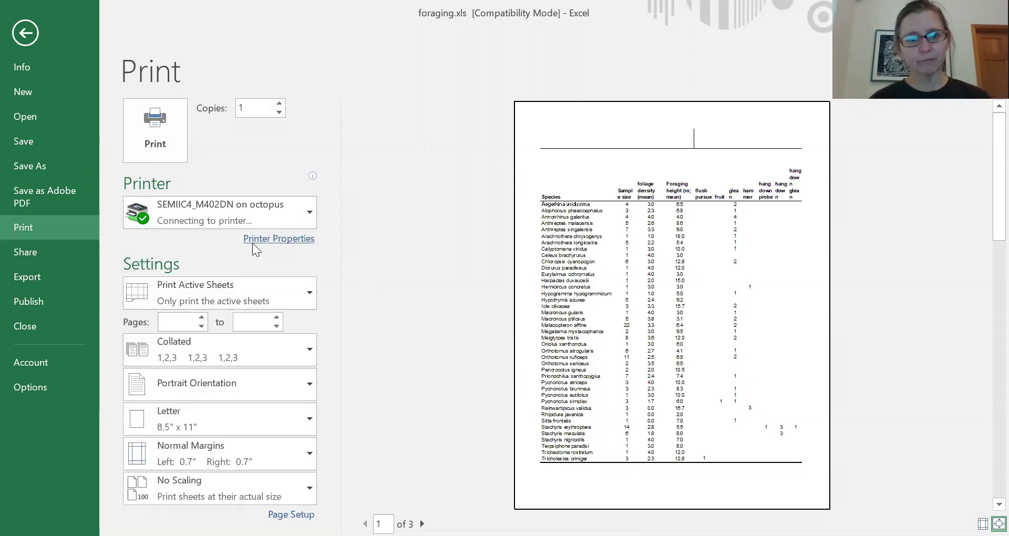
left_click(240, 218)
scroll(312, 316, "down", 1)
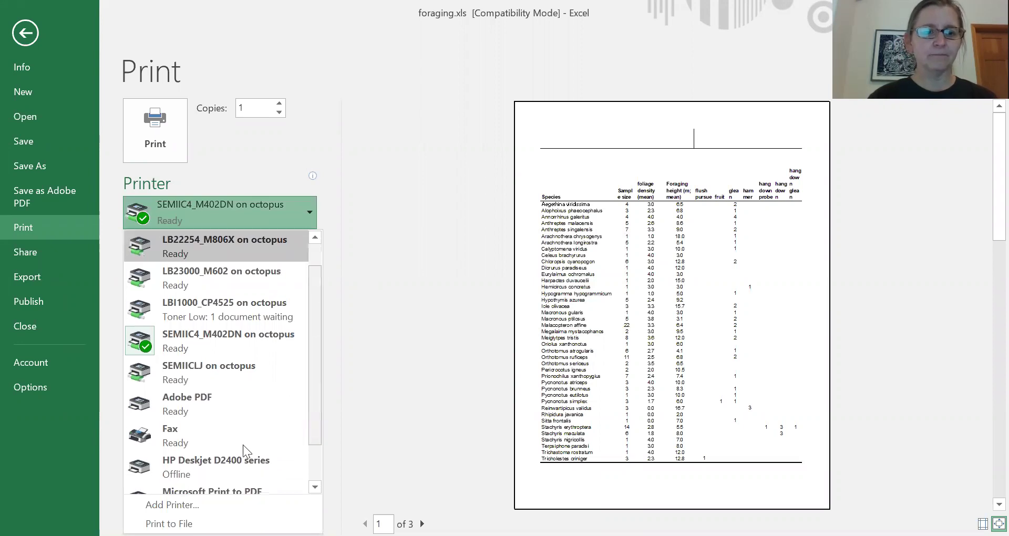
left_click(229, 469)
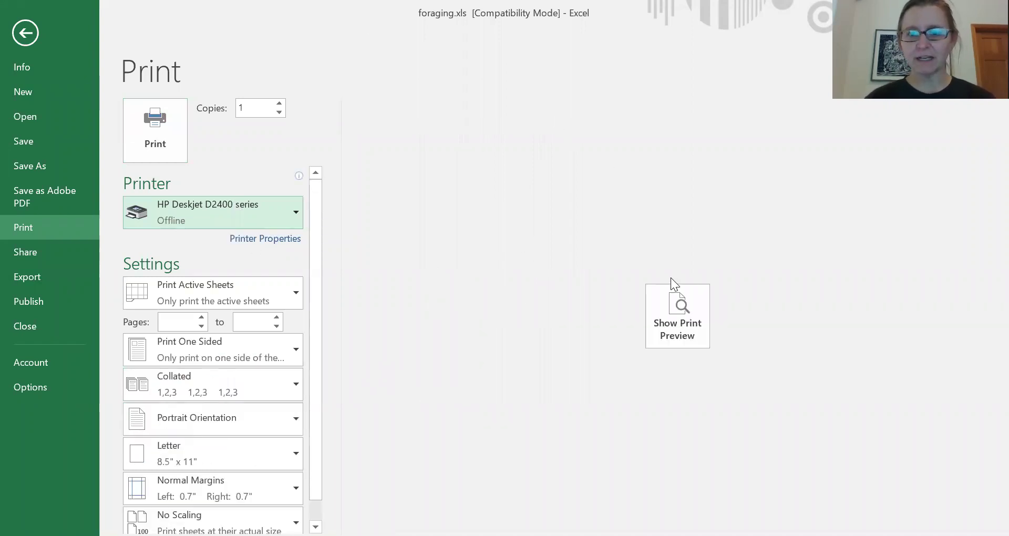
left_click(681, 307)
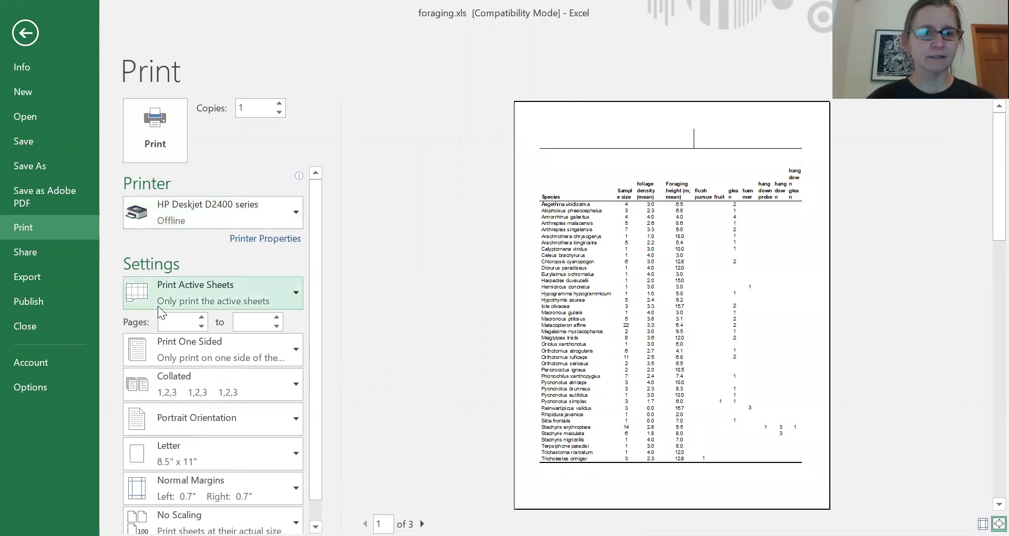
- Set the printout to landscape orientation with narrow margins
scroll(318, 339, "down", 1)
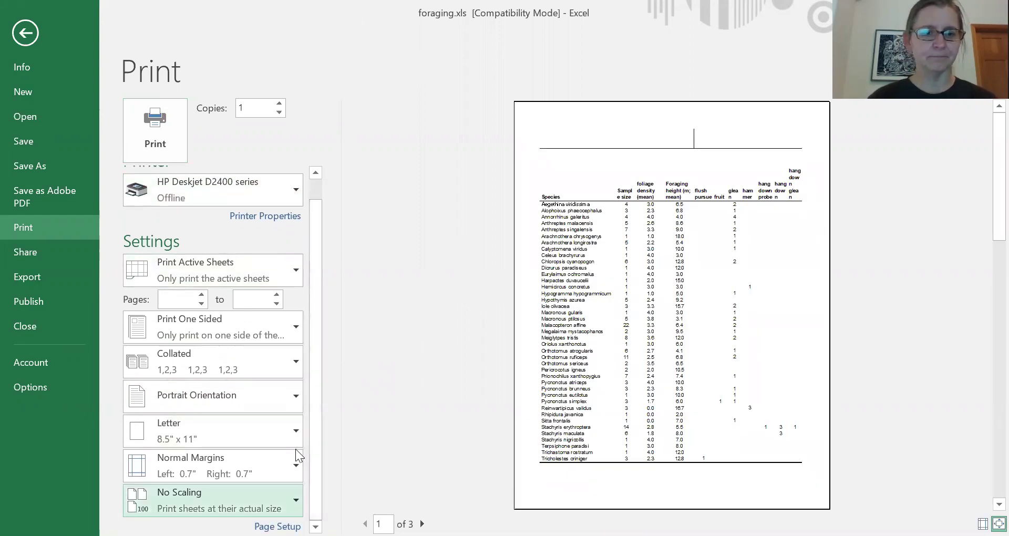
left_click(170, 408)
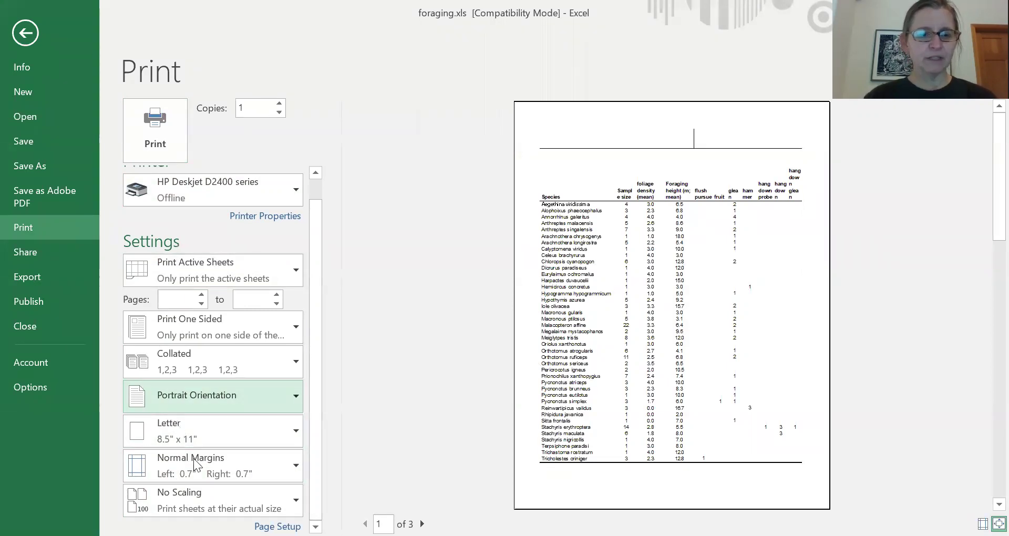
left_click(194, 459)
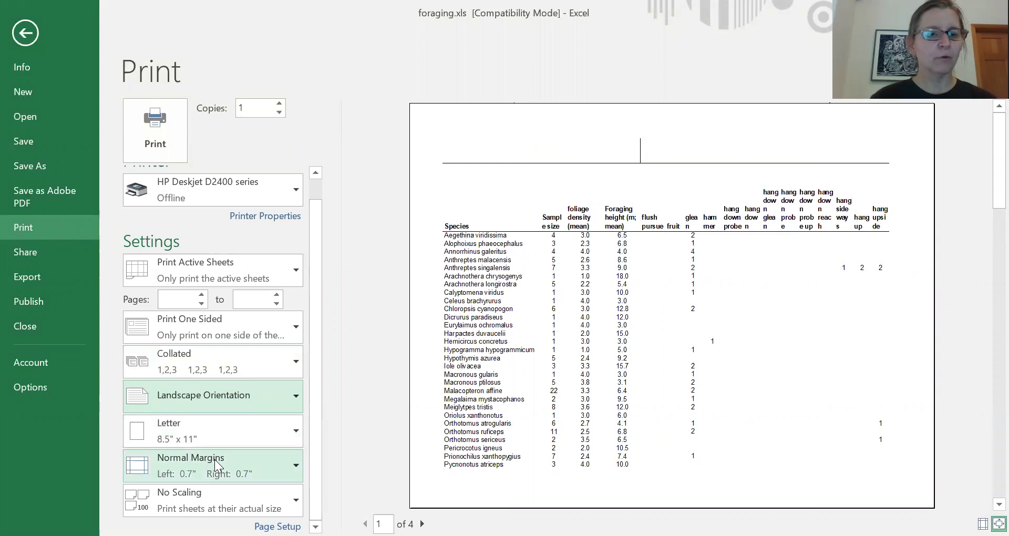
left_click(210, 460)
left_click(176, 402)
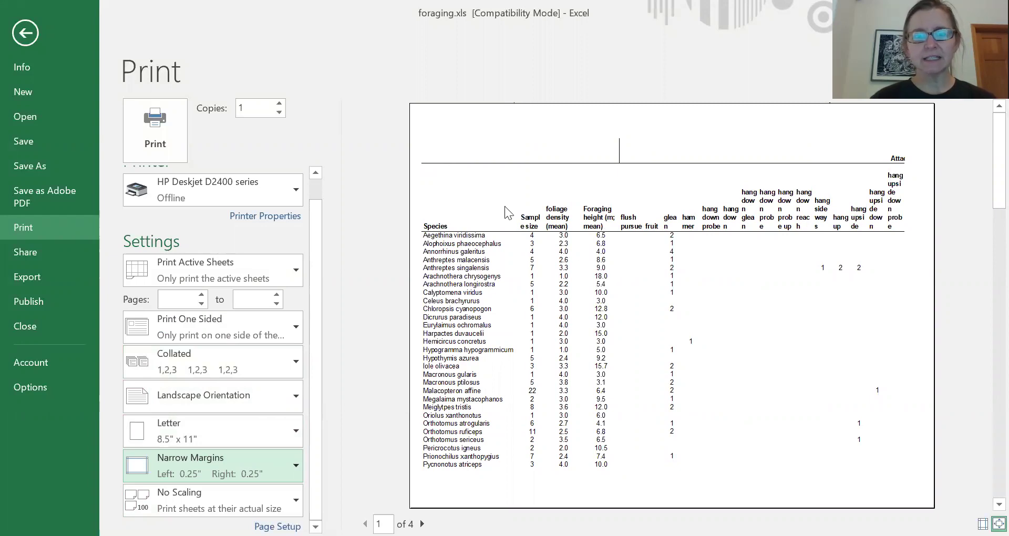
- Scale the printout to fit the sheet on one page and return to the worksheet
key("Tab")
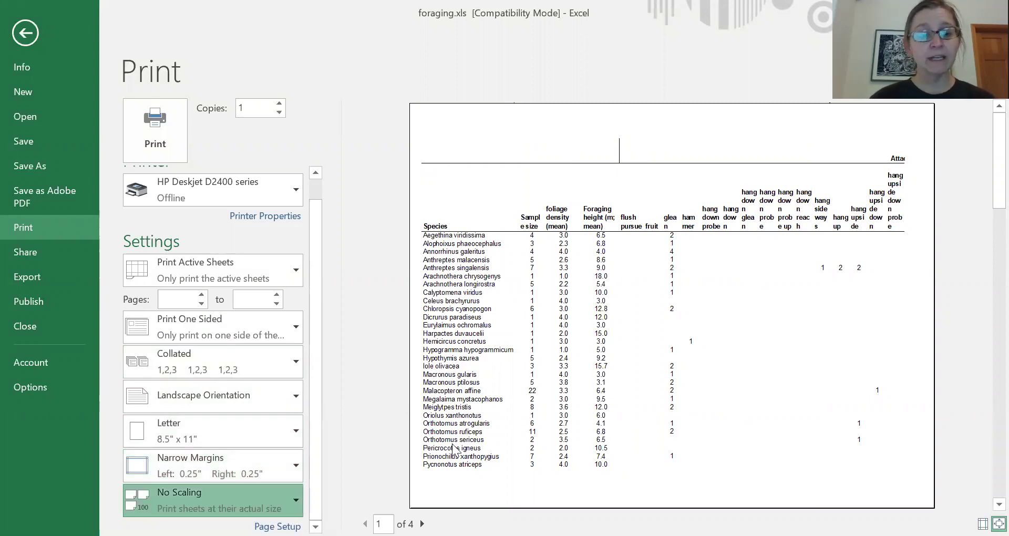
key("Return")
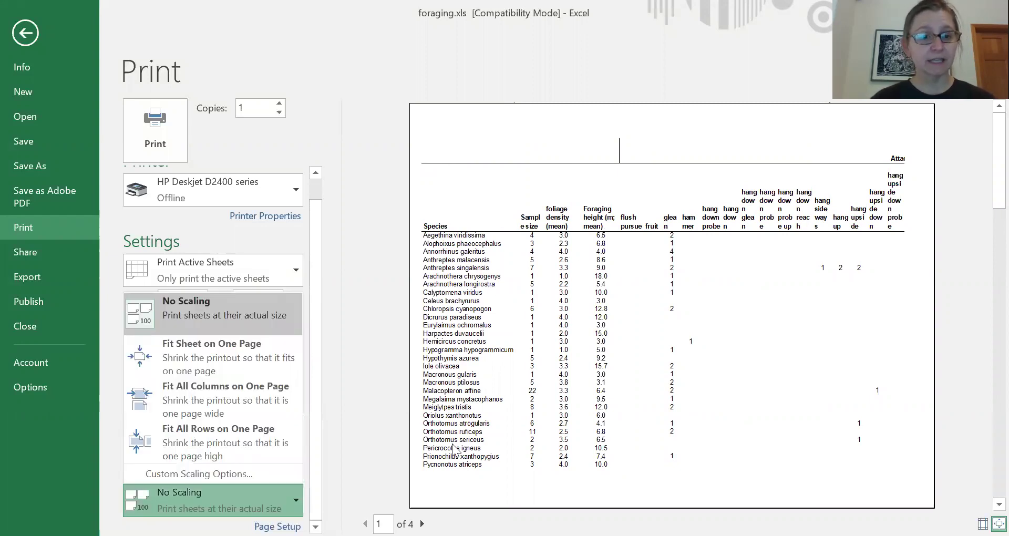
left_click(214, 357)
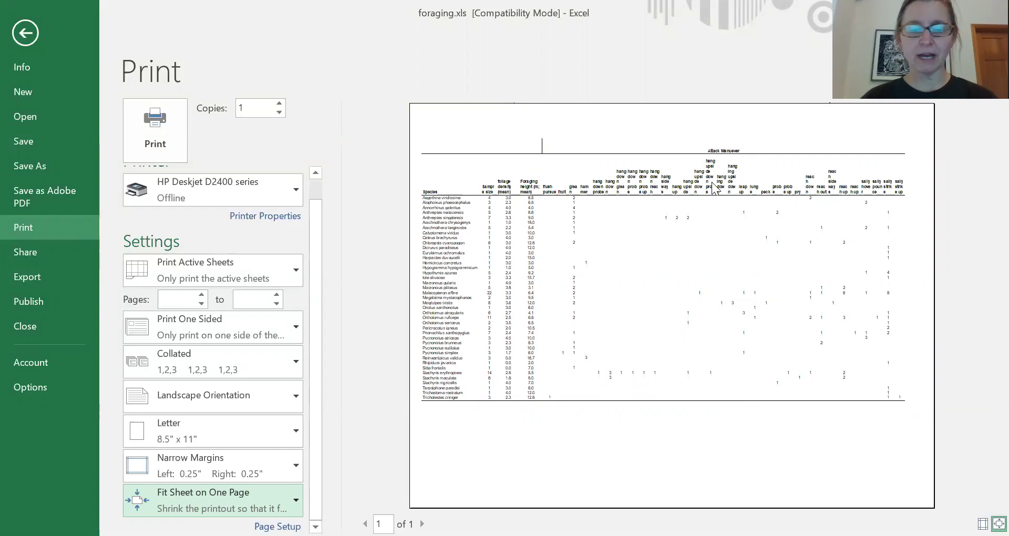
left_click(18, 33)
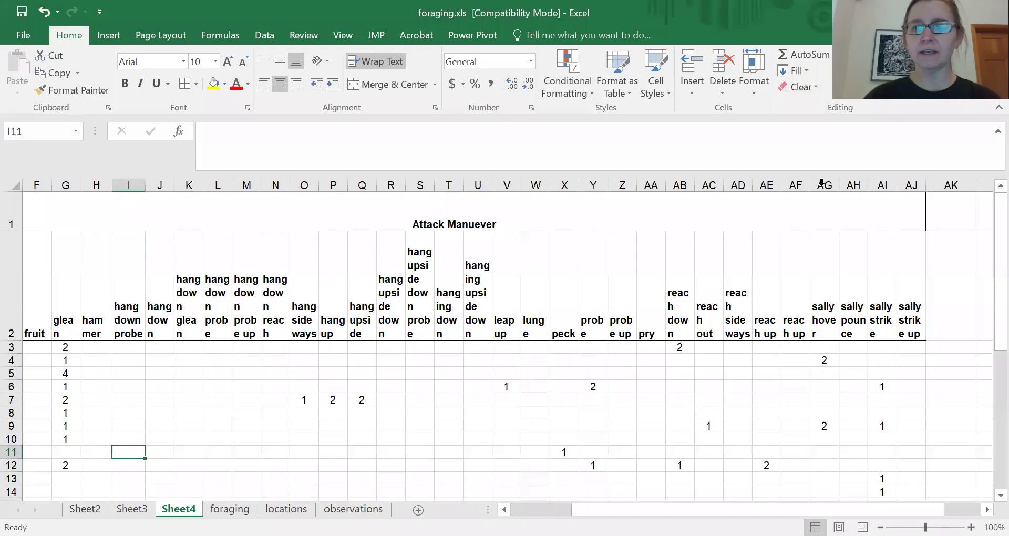
- Check the border settings of the "Attack Manuever" heading and the sheet's print settings
left_click(887, 208)
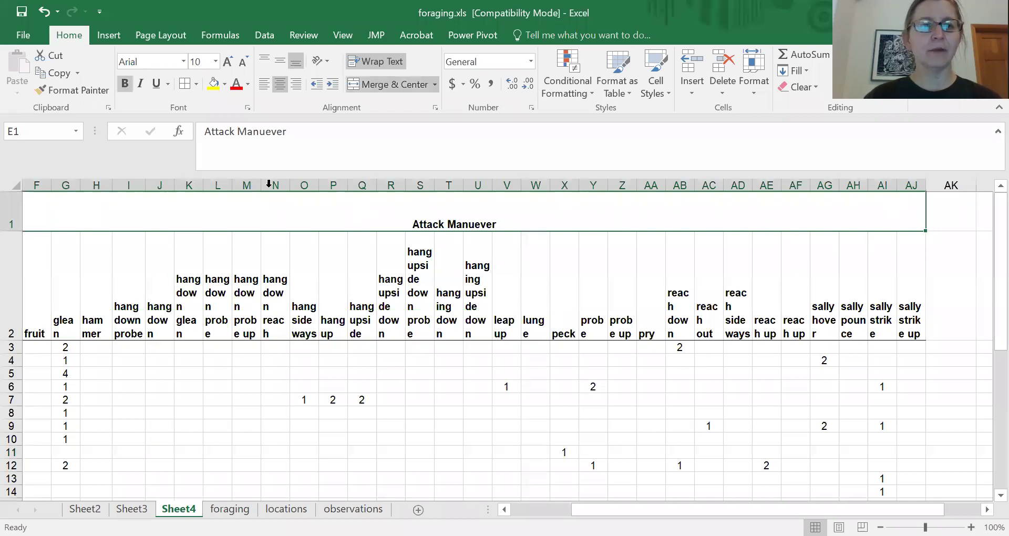
key("ctrl+1")
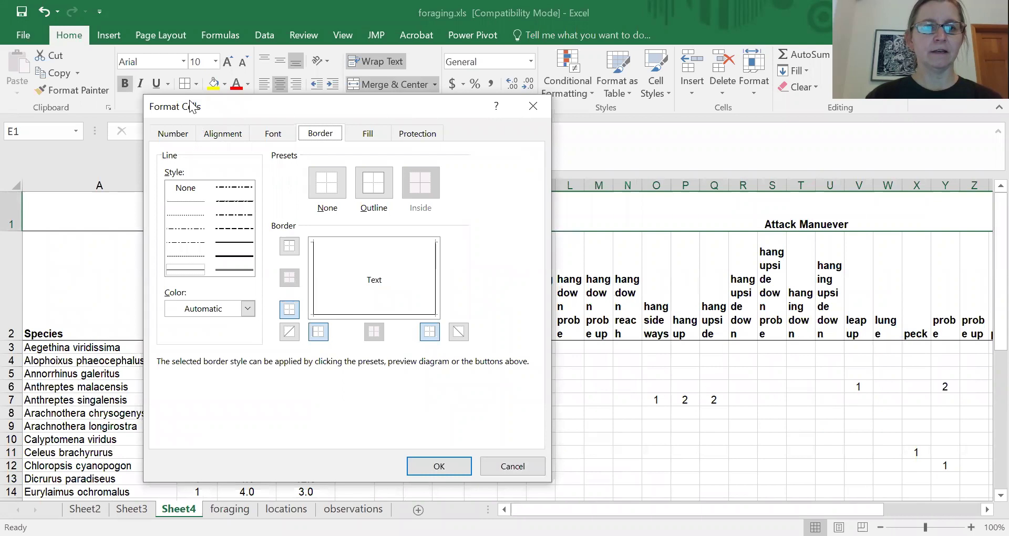
left_click(413, 465)
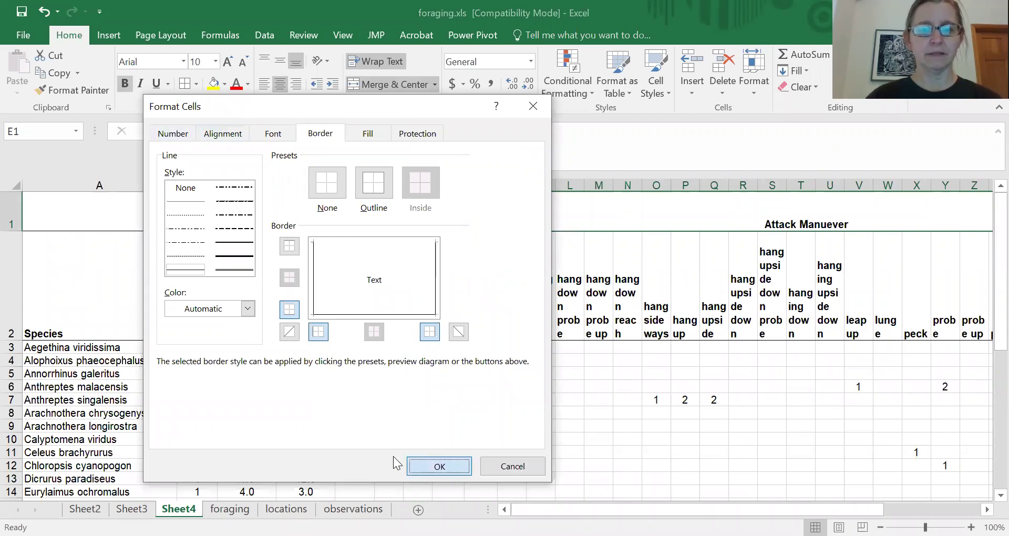
left_click(23, 38)
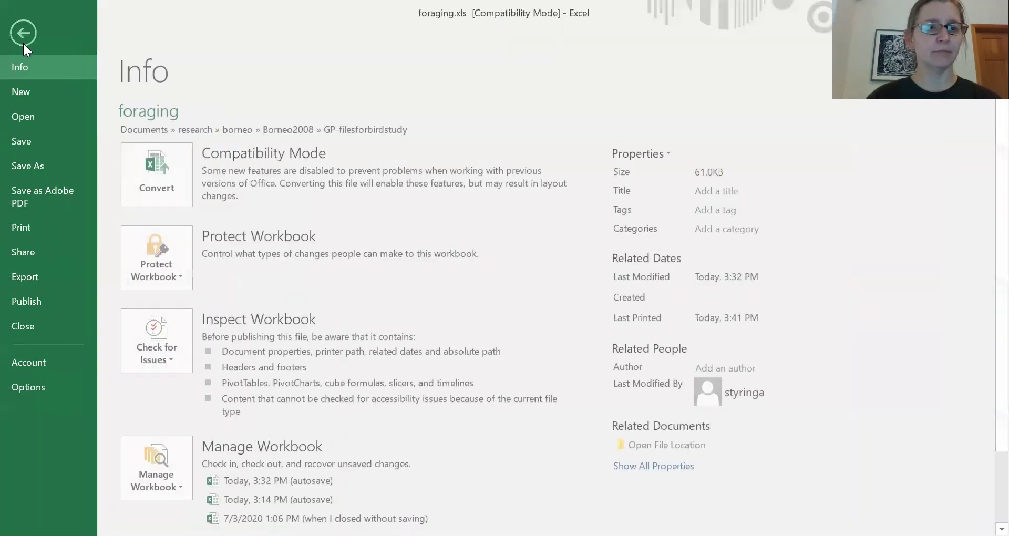
left_click(27, 233)
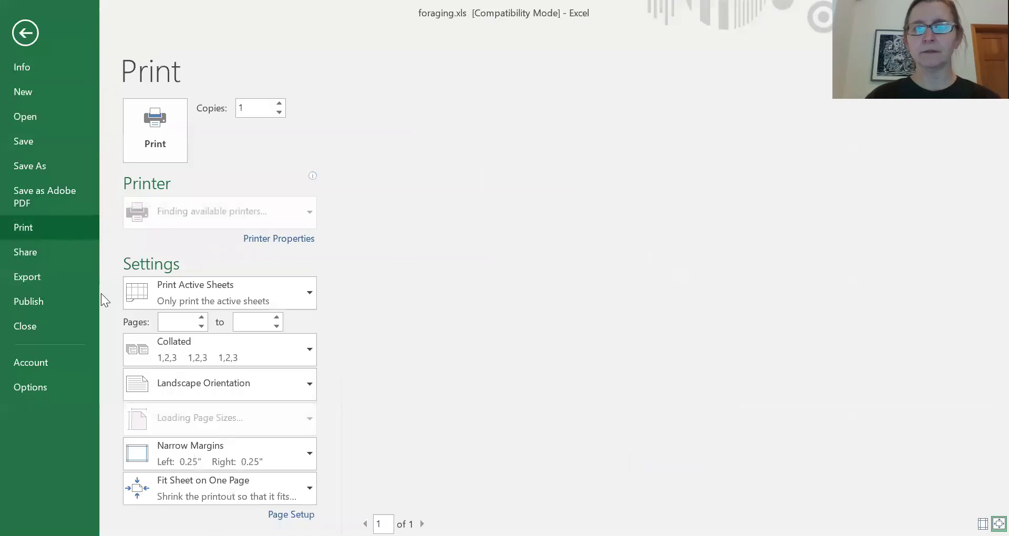
left_click(25, 32)
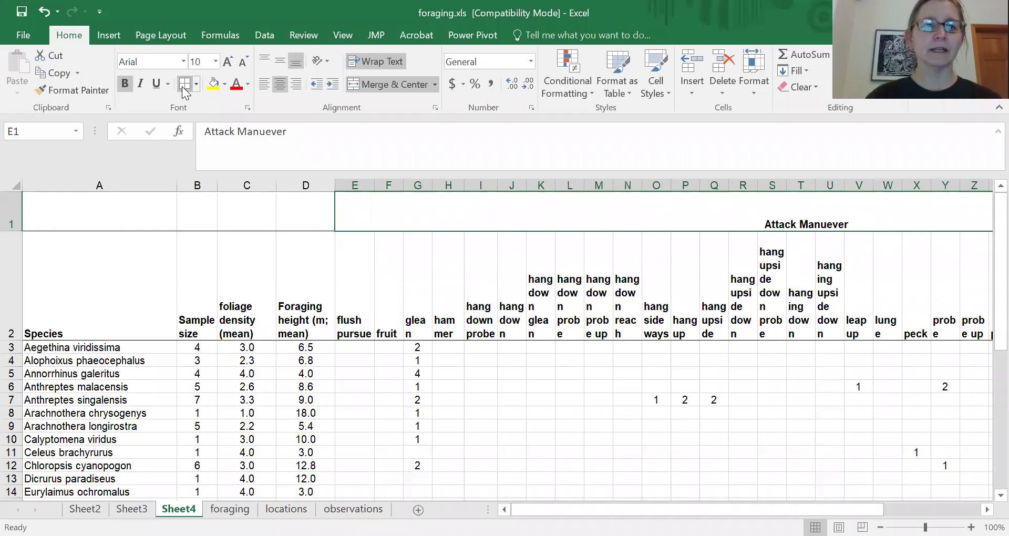
- Add a top border to the merged "Attack Manuever" heading cell
key("ctrl+1")
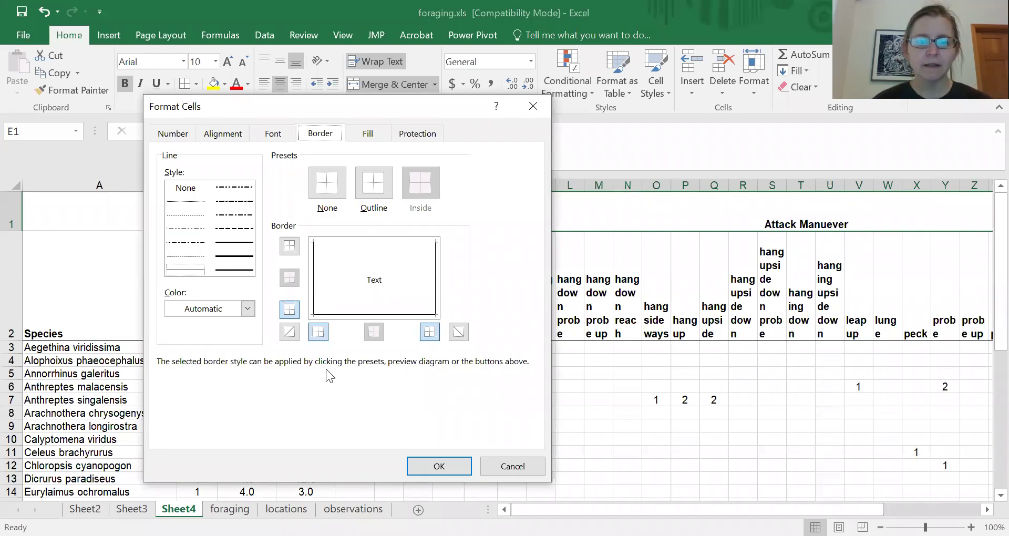
left_click(289, 246)
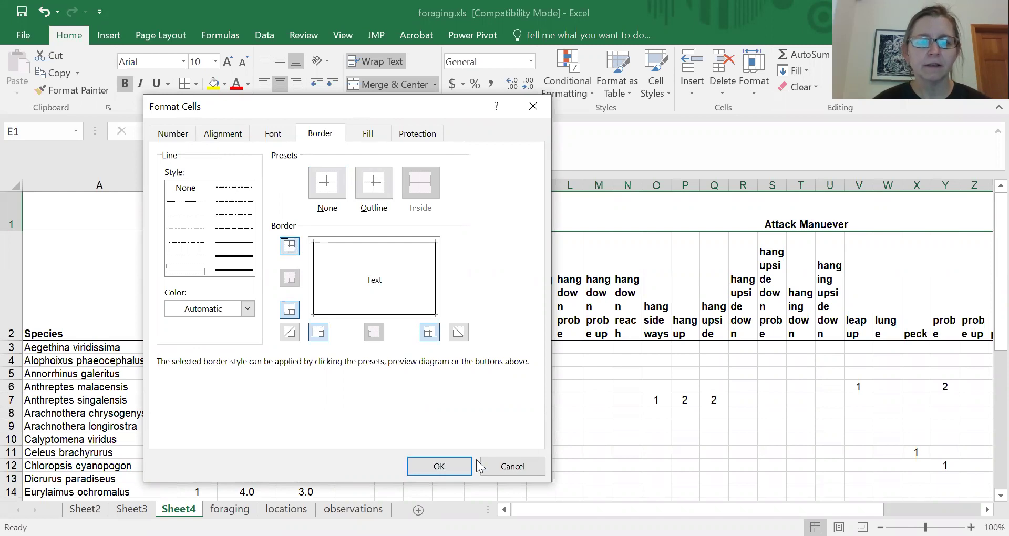
left_click(442, 465)
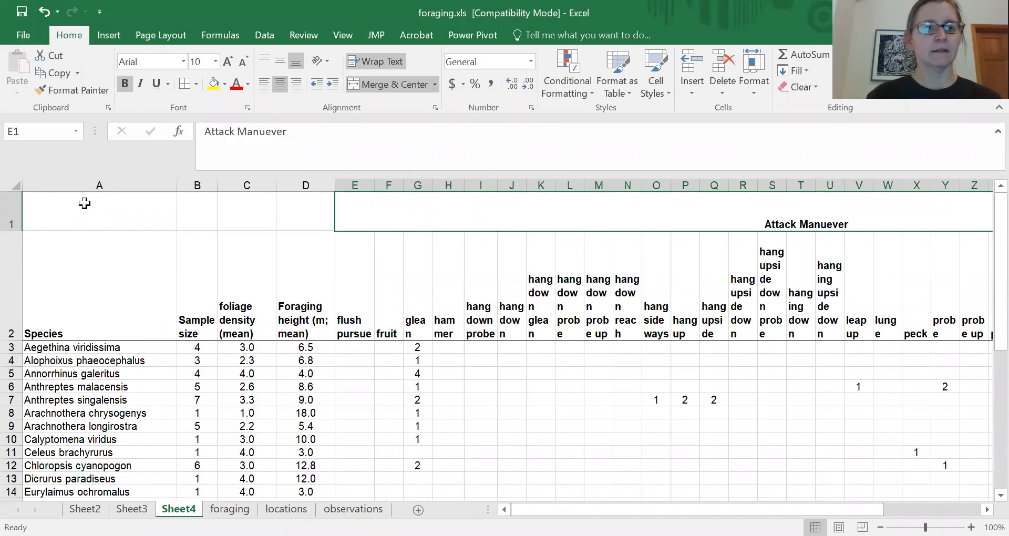
- Check the heading's borders in the print preview of Sheet4, then on the worksheet with the heading deselected
left_click(23, 31)
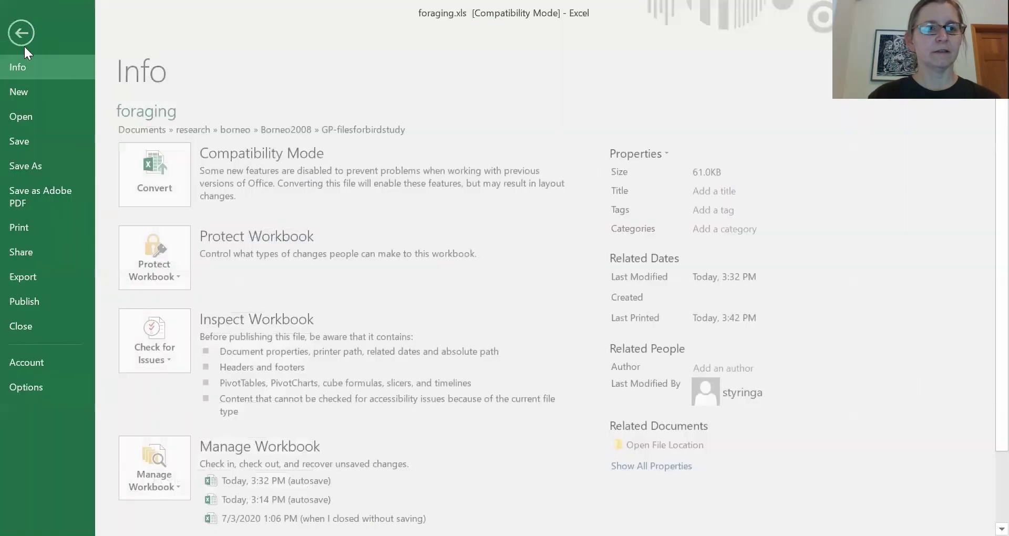
left_click(37, 229)
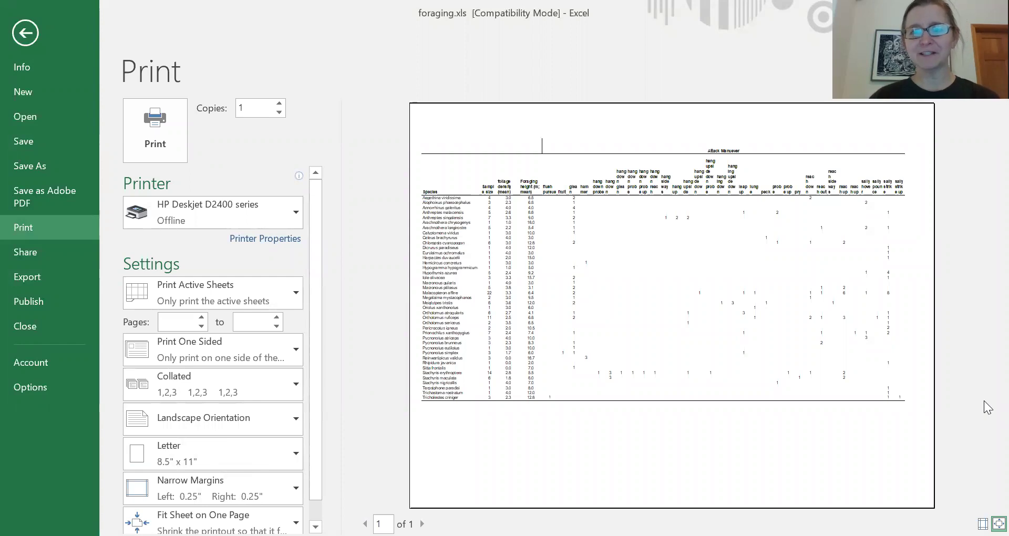
left_click(28, 28)
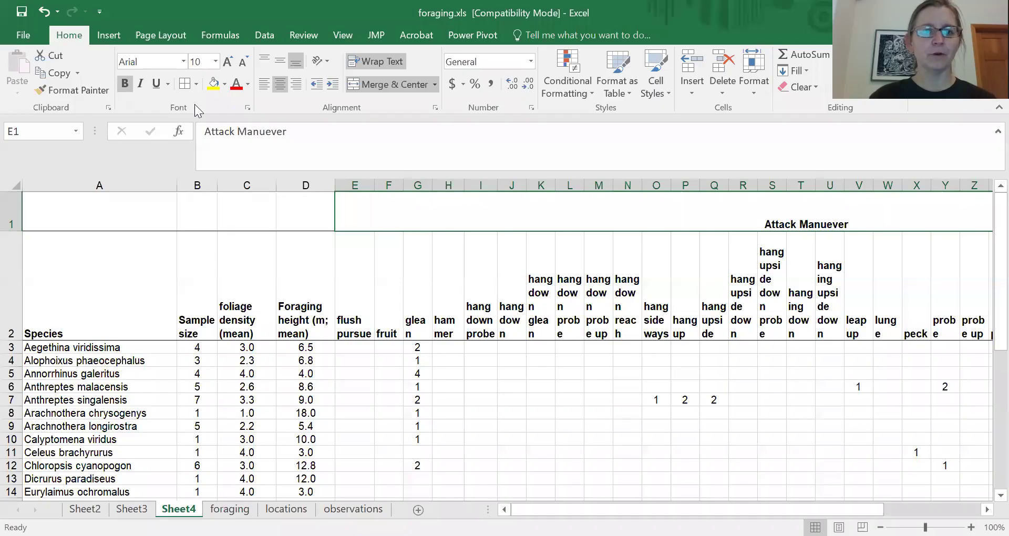
left_click(468, 263)
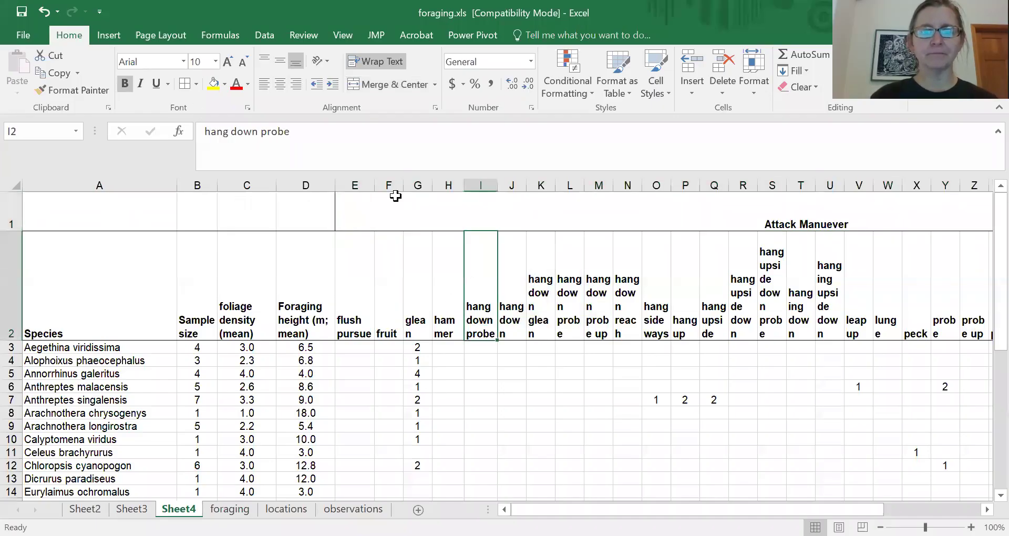
- Reapply the outline border around the merged "Attack Manuever" heading cell with the automatic line color
left_click(365, 211)
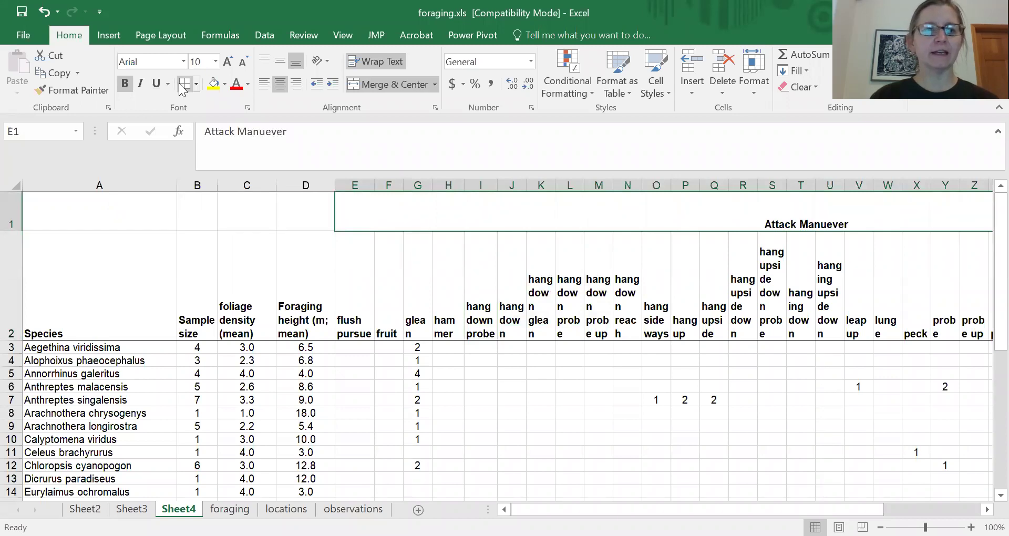
key("ctrl+1")
left_click(177, 135)
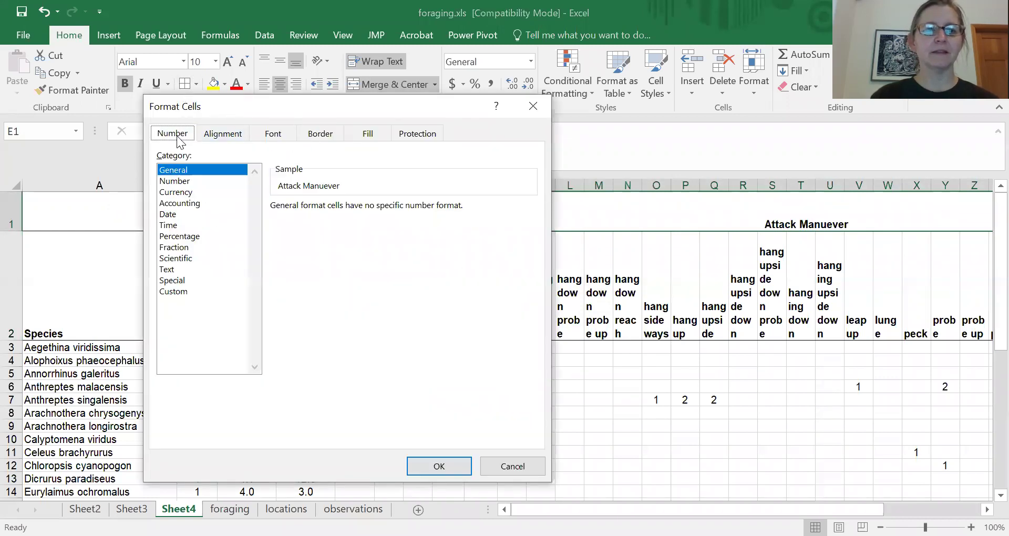
left_click(271, 135)
left_click(320, 136)
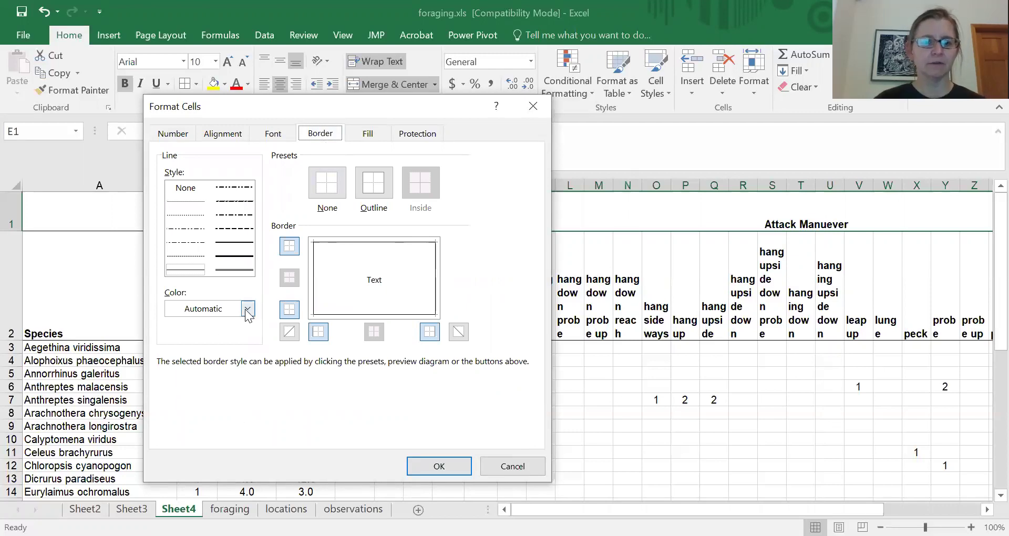
left_click(327, 210)
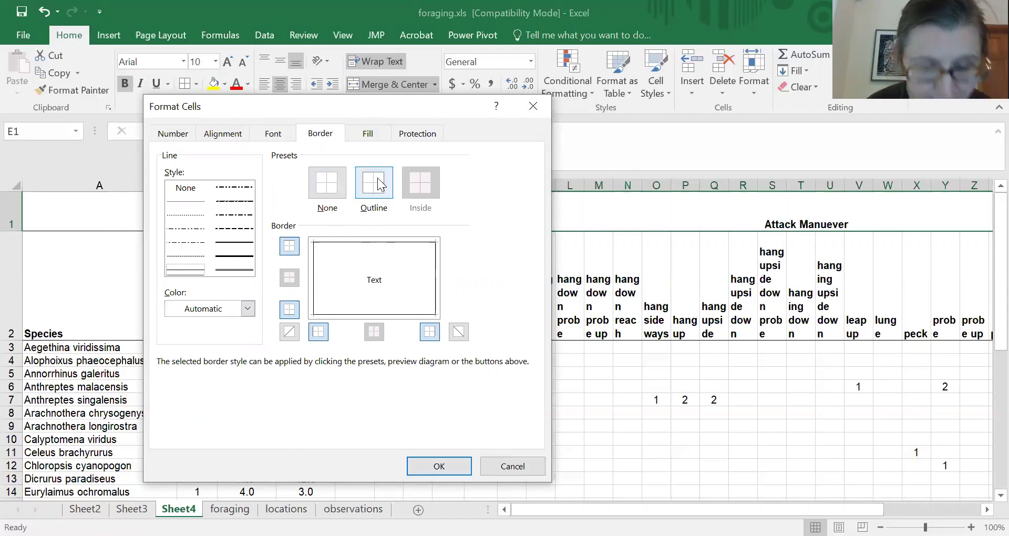
left_click(441, 466)
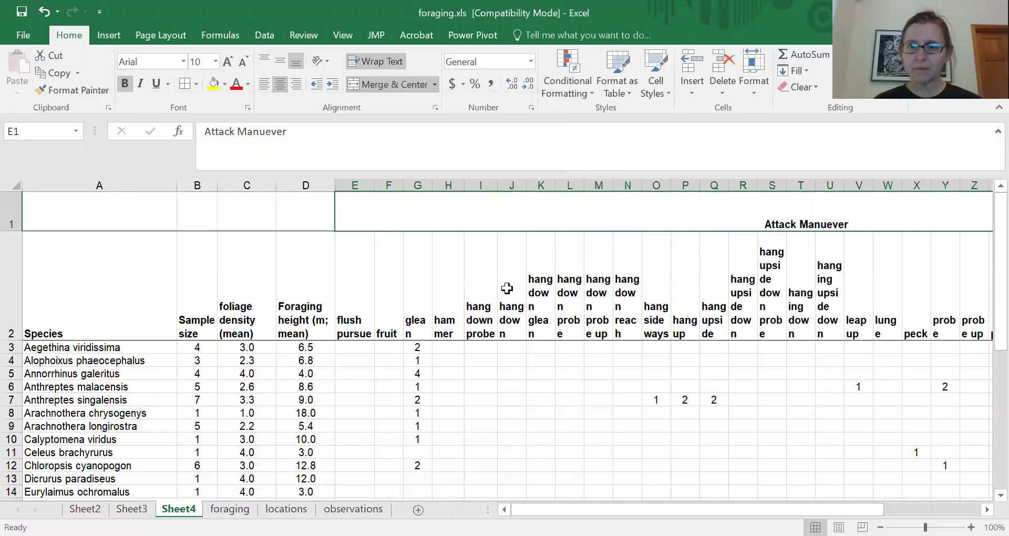